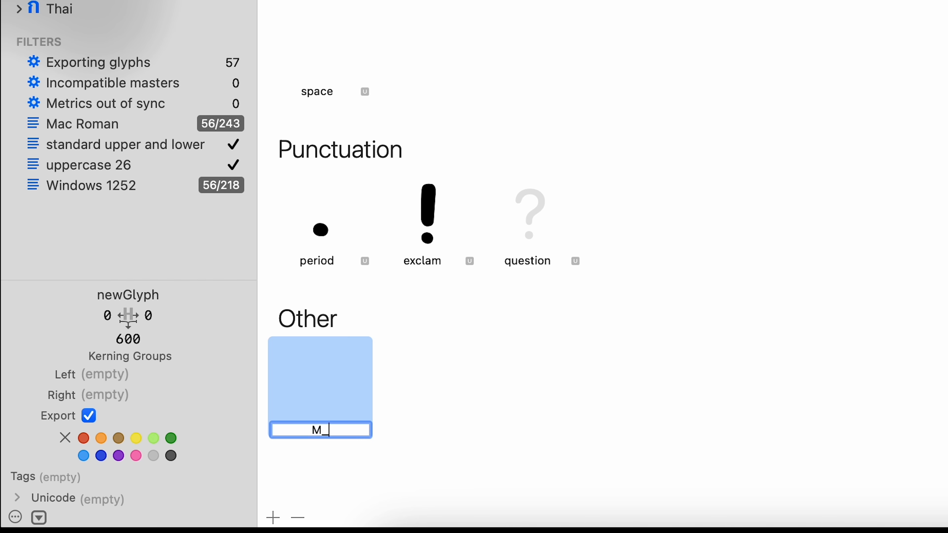
- Write the sample text "THE QUICK BROWN FOX" and "JUMPS OVER THE LAZY DOG" on two lines in the Junebug-V1 font
text(THE QUICK BROWN FOX)
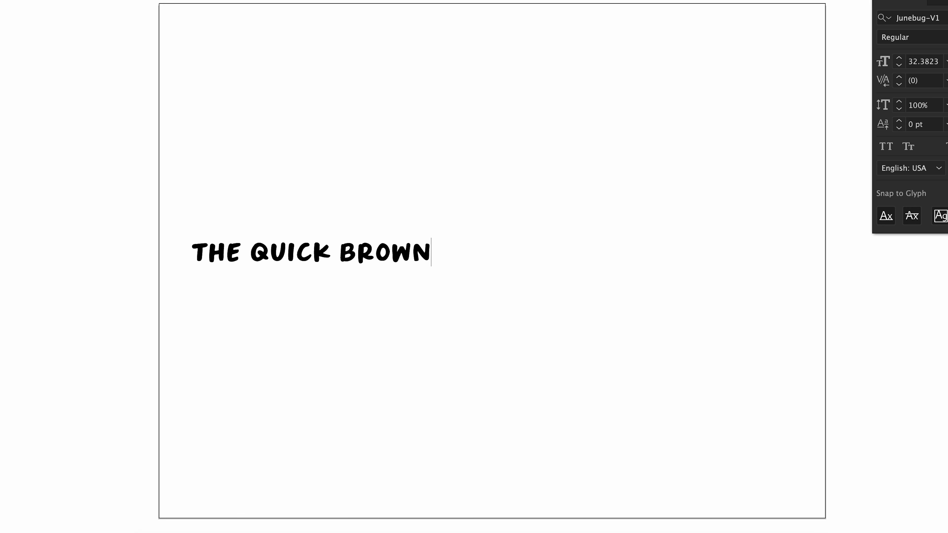
key(Return)
text(JUMPS OVER THE LAZY DOG)
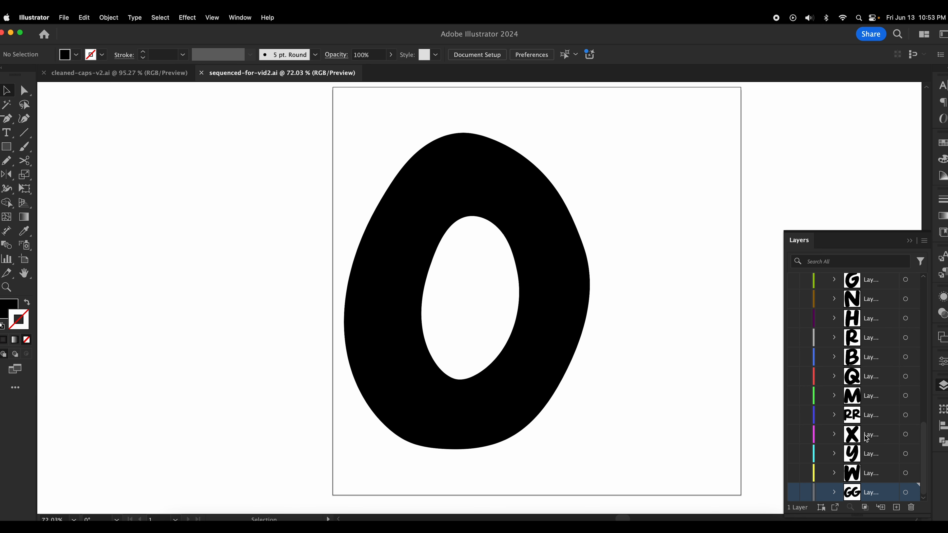
- Look through the letter layers, then select the O outline on the artboard and copy it
scroll(873, 441, up, 15)
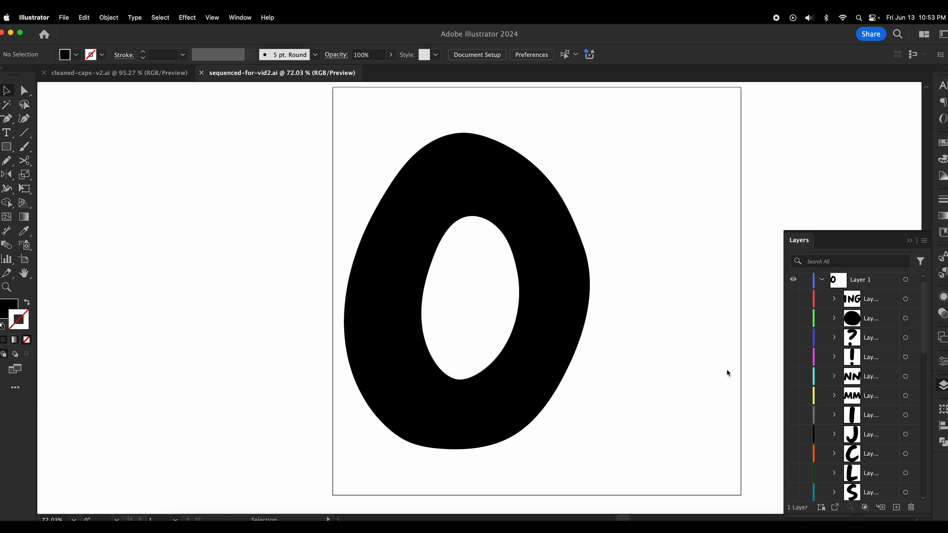
scroll(874, 374, down, 10)
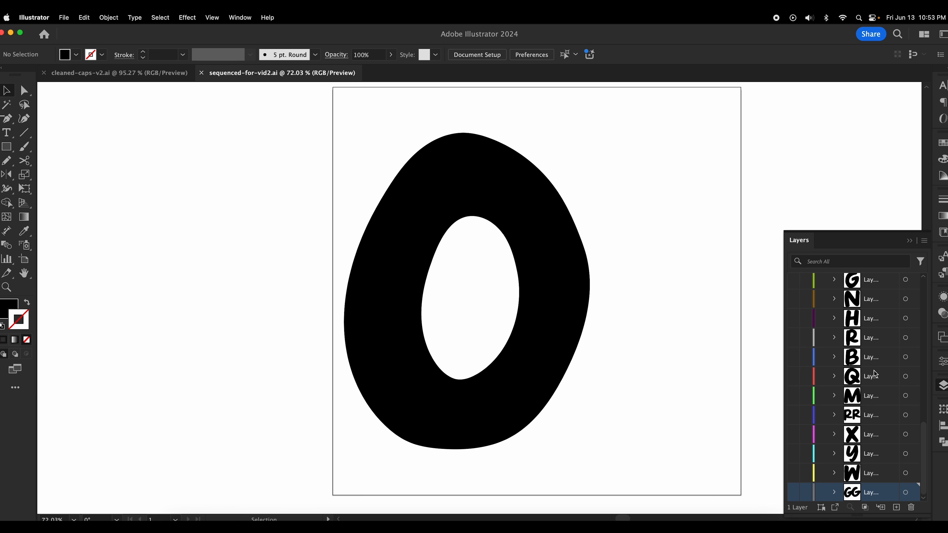
scroll(861, 435, up, 5)
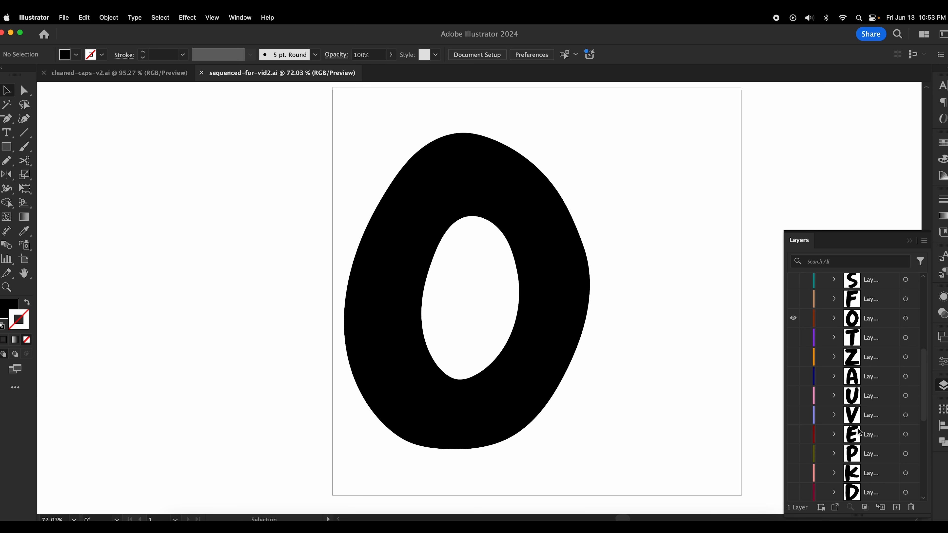
click(551, 278)
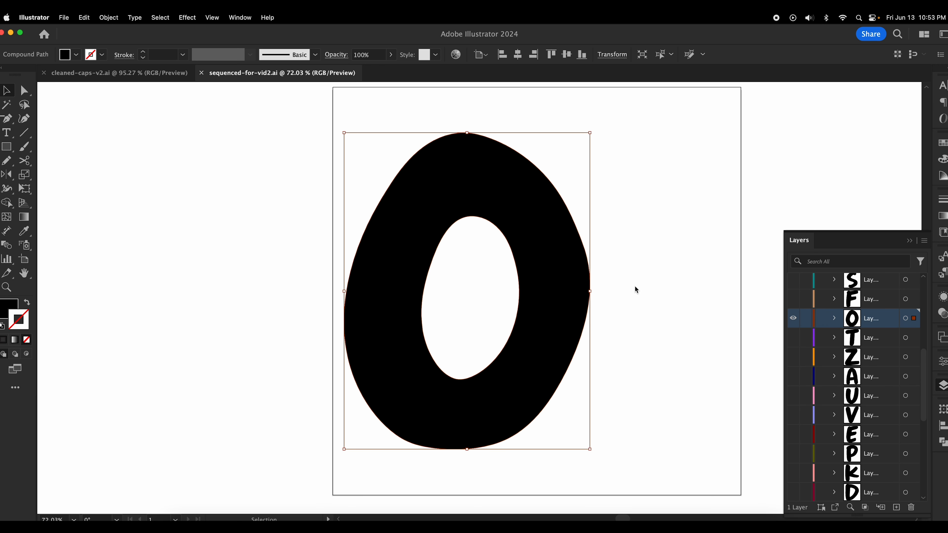
key(super+c)
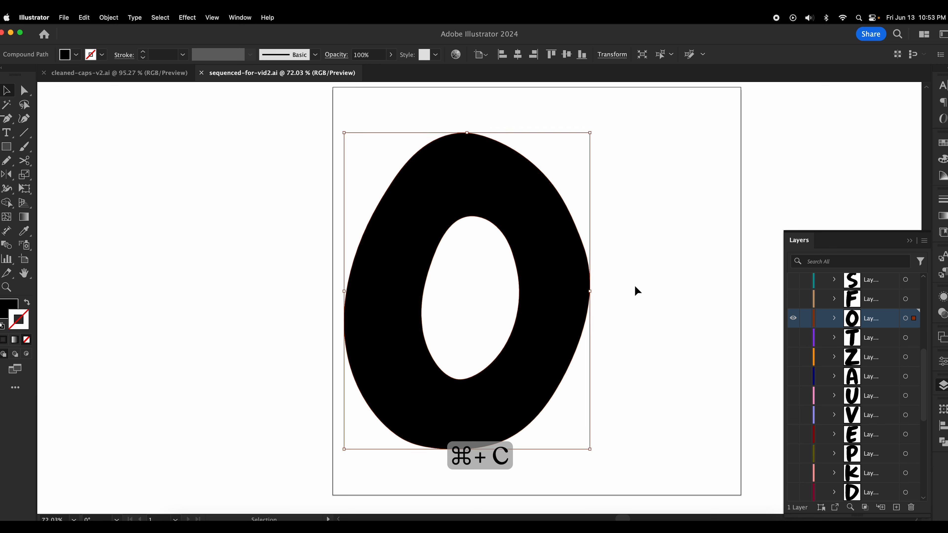
click(84, 17)
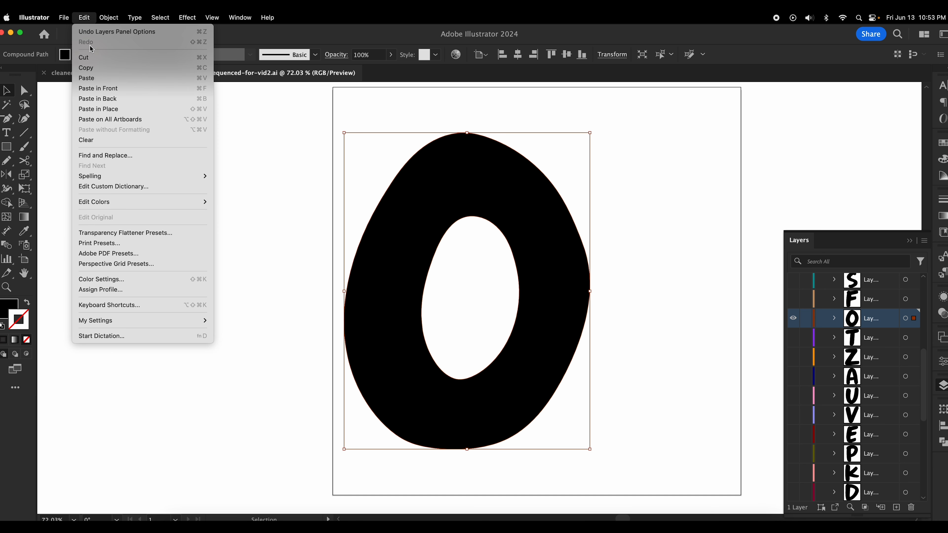
click(644, 166)
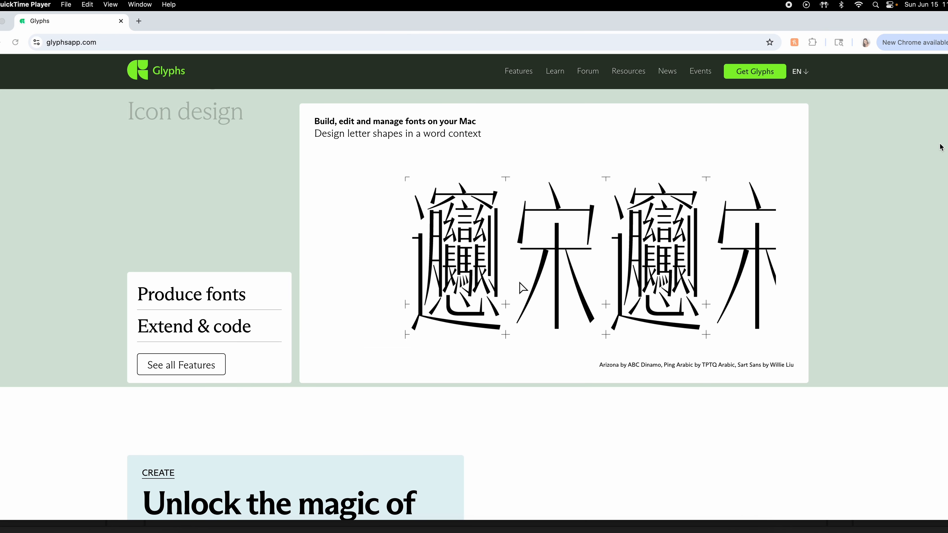
- Open the Glyphs purchase page and examine the feature comparison between Glyphs 3 and Glyphs Mini 2
click(762, 75)
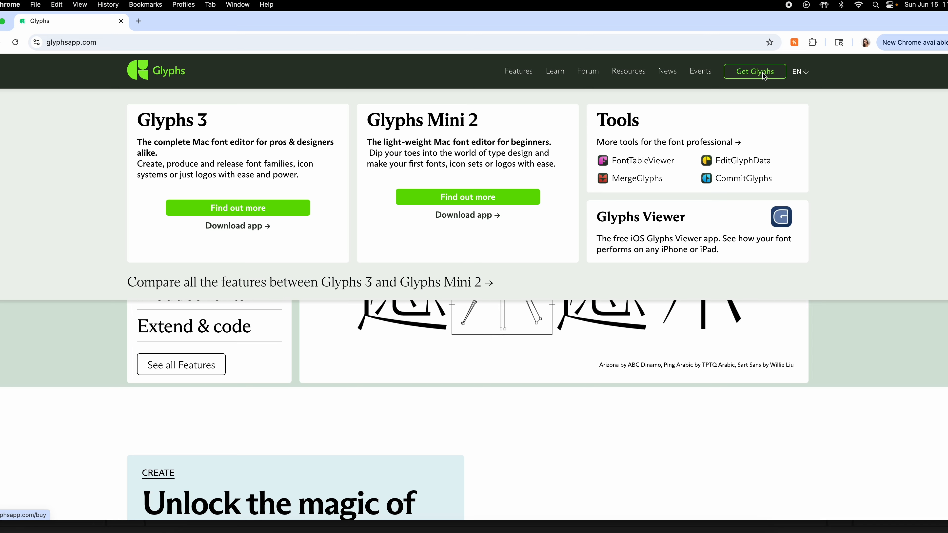
click(763, 76)
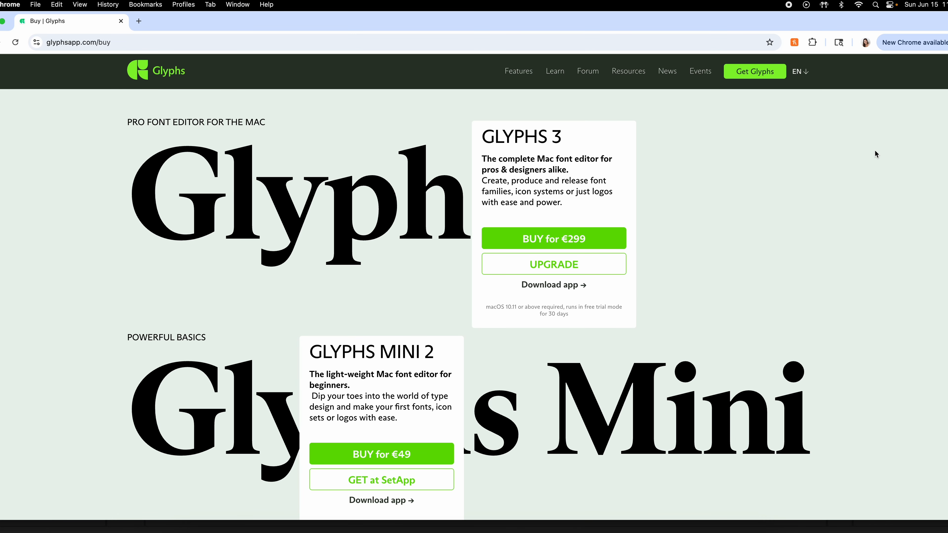
scroll(874, 150, down, 10)
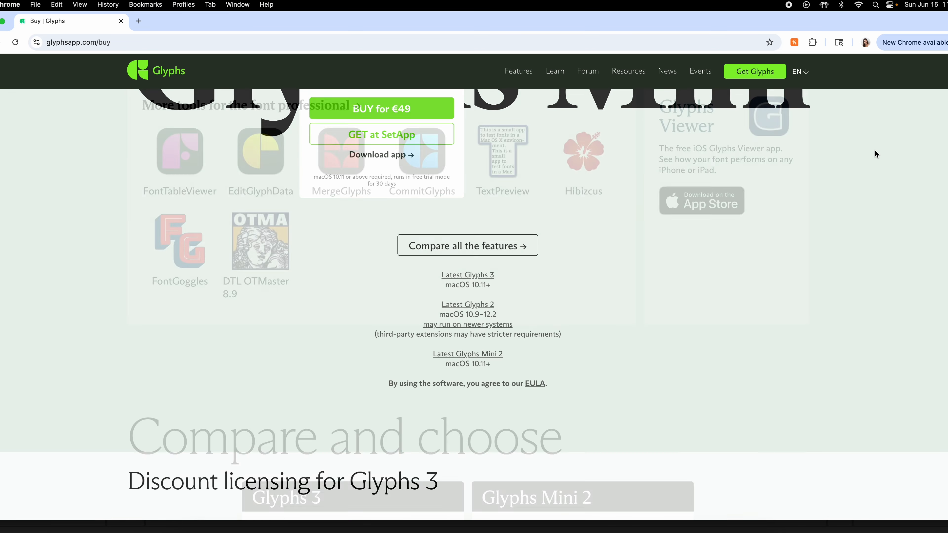
scroll(874, 150, down, 10)
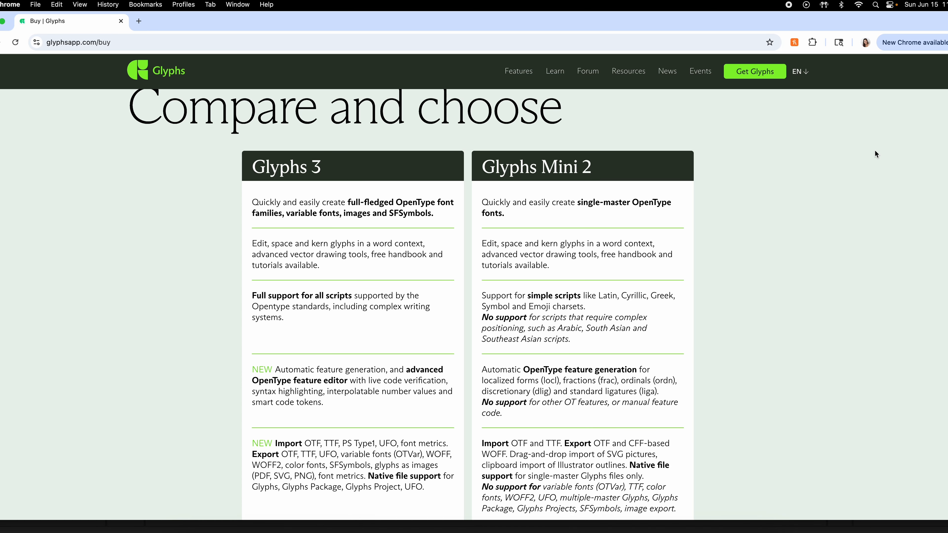
scroll(874, 150, down, 4)
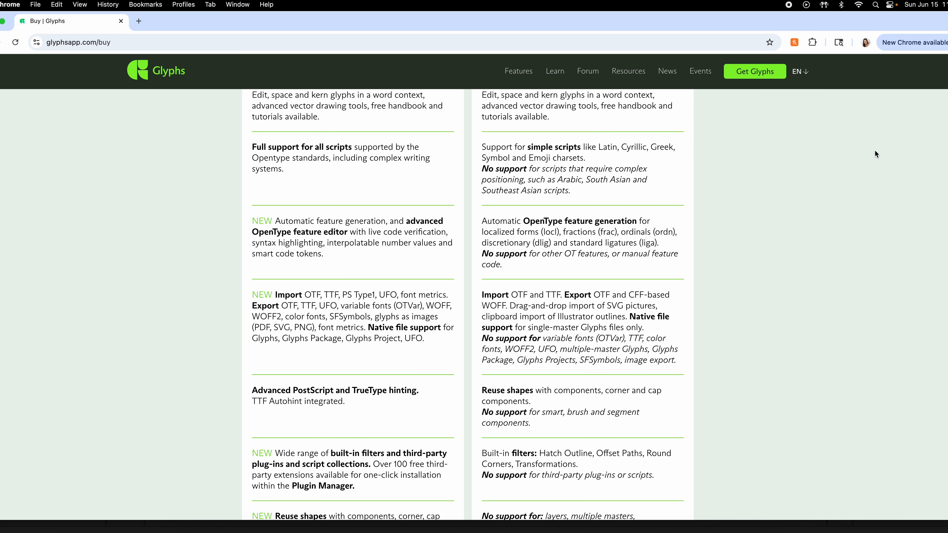
scroll(874, 149, down, 7)
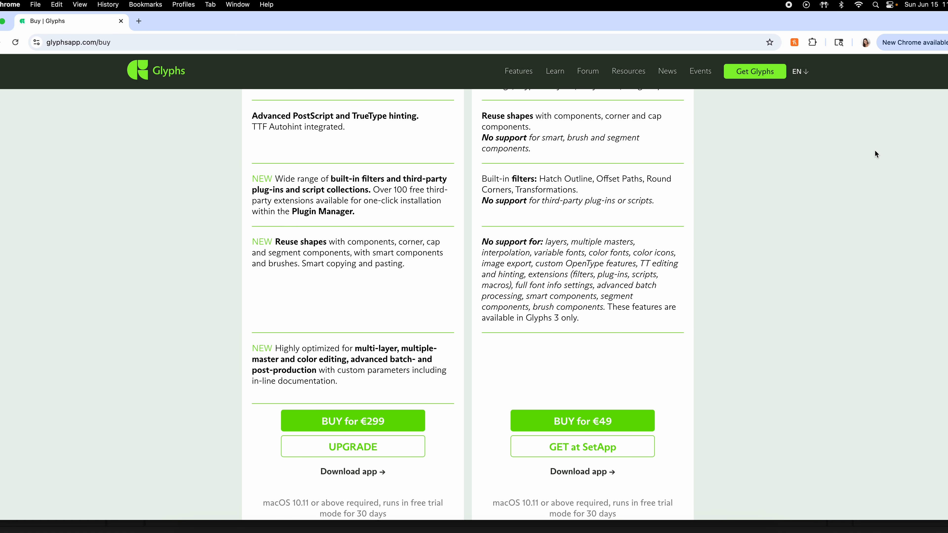
scroll(874, 150, down, 2)
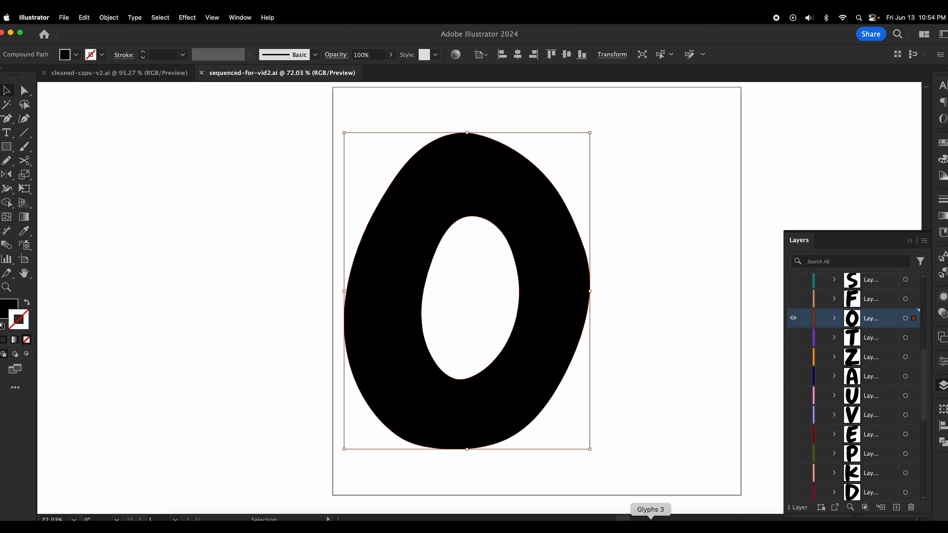
- Switch to Glyphs 3 and create a new font file with glyphs prepared for the Basic Latin set
click(650, 527)
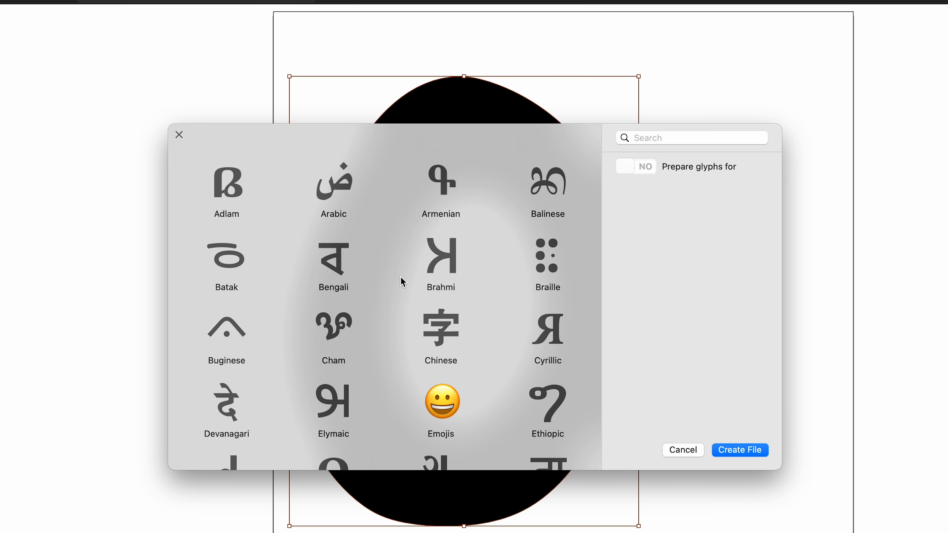
scroll(403, 282, down, 10)
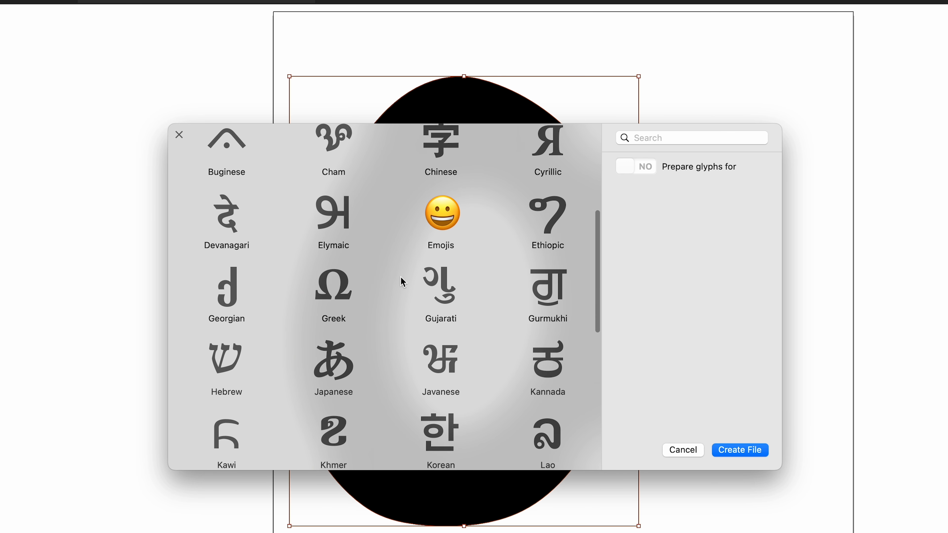
scroll(402, 280, down, 5)
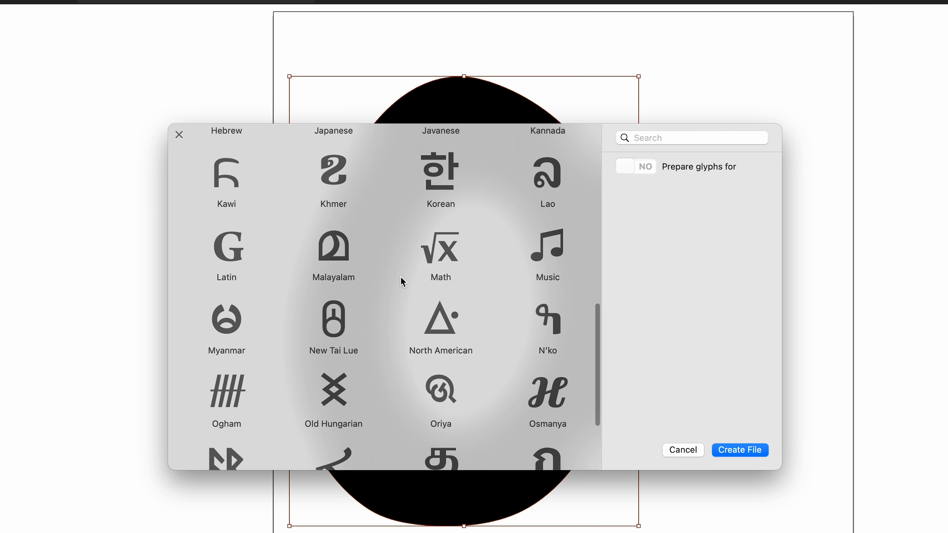
click(231, 258)
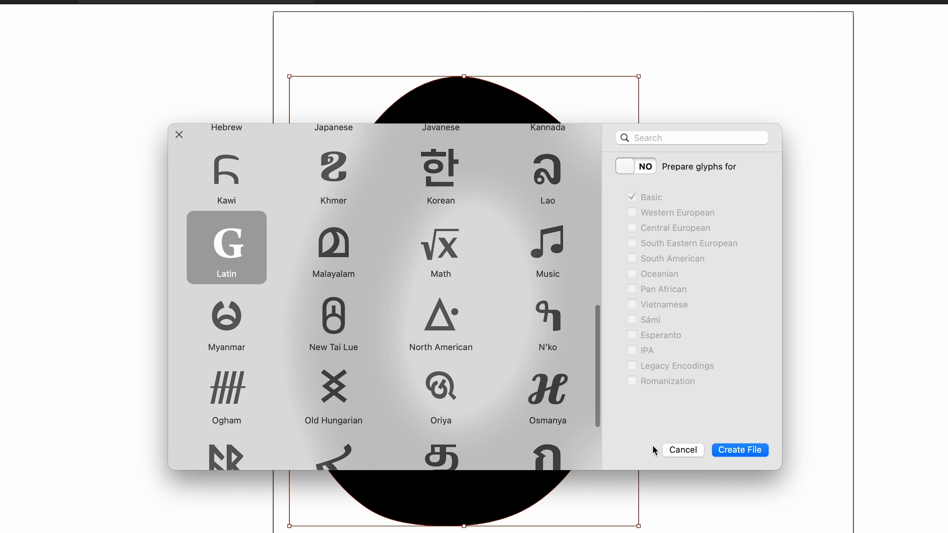
click(634, 170)
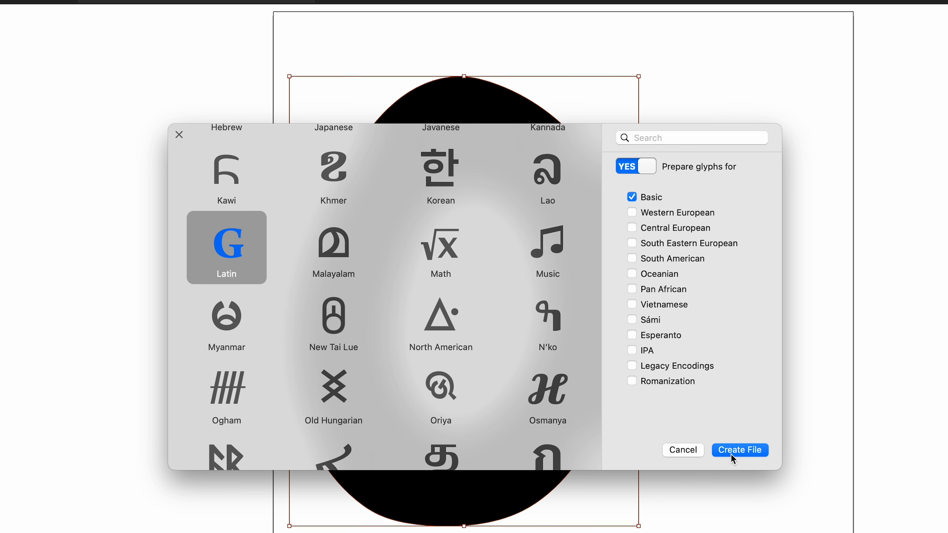
click(744, 452)
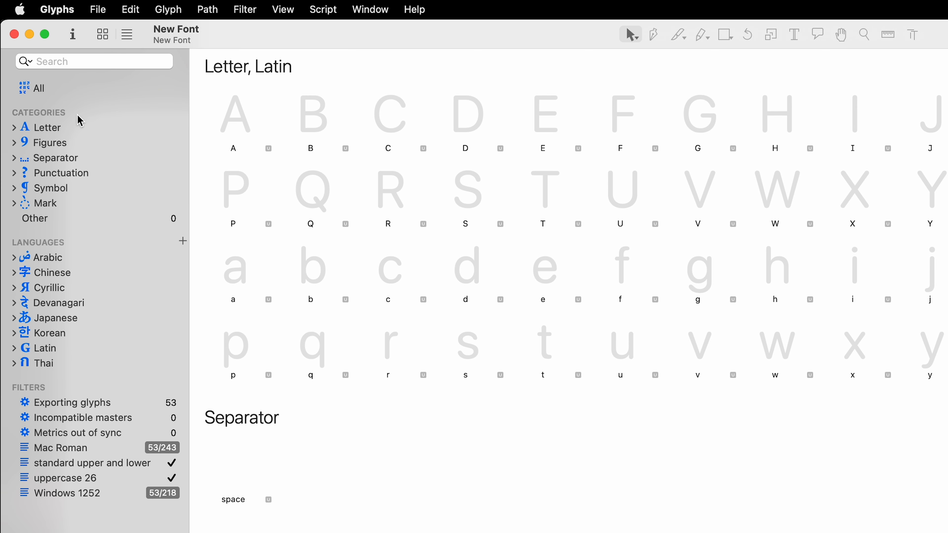
- Generate the missing period, exclam and question glyphs from the Other punctuation category and show all glyphs in the font
click(14, 173)
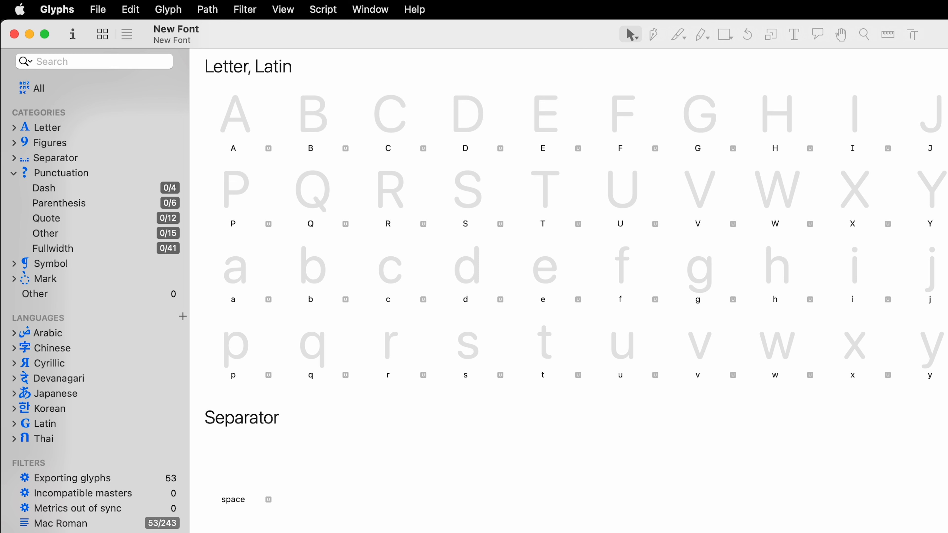
click(167, 234)
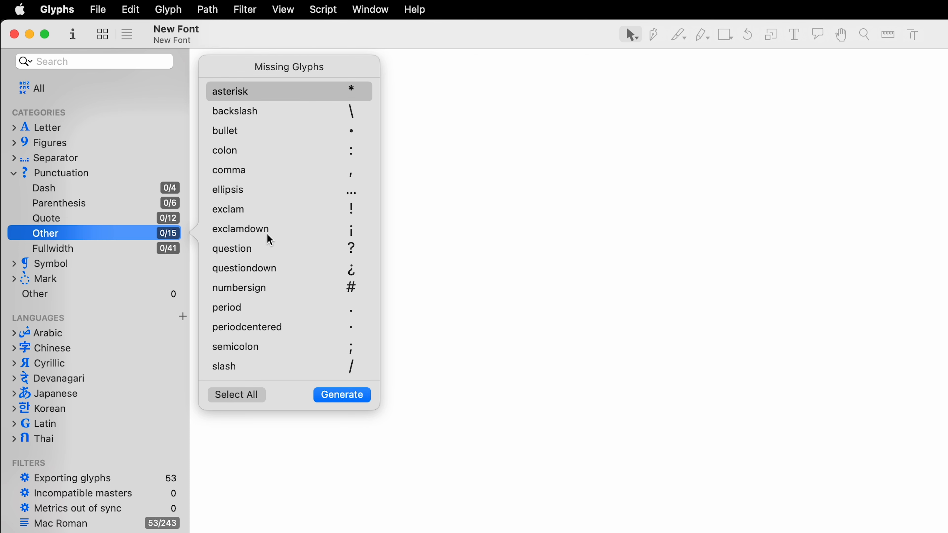
click(250, 312)
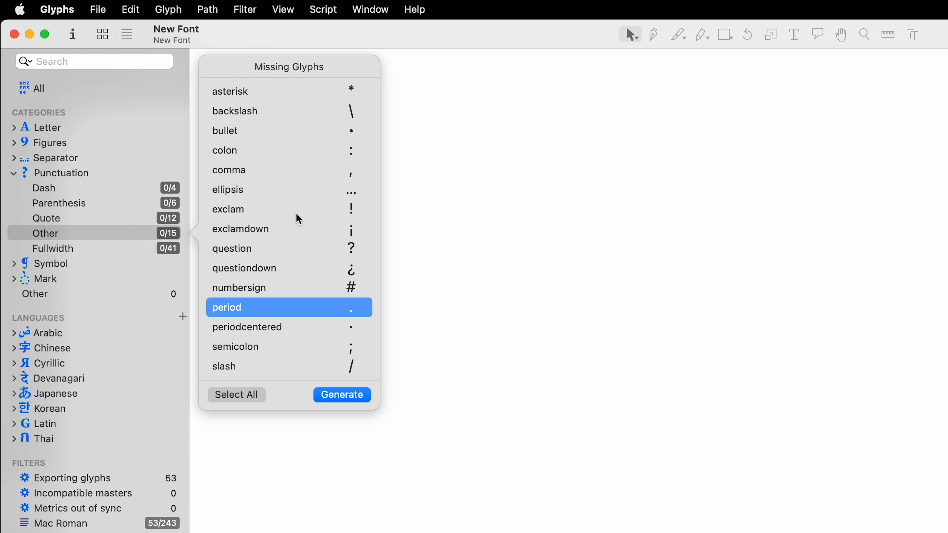
super+click(276, 211)
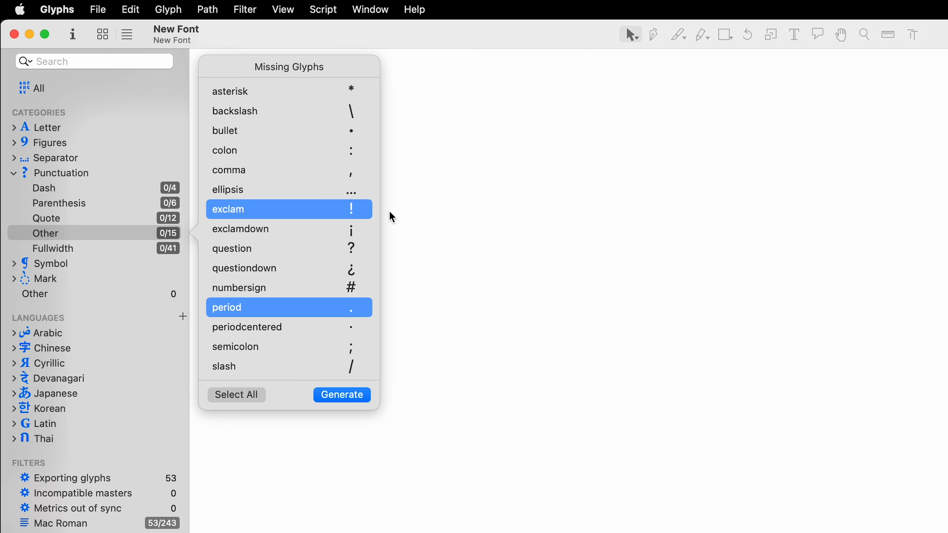
super+click(263, 248)
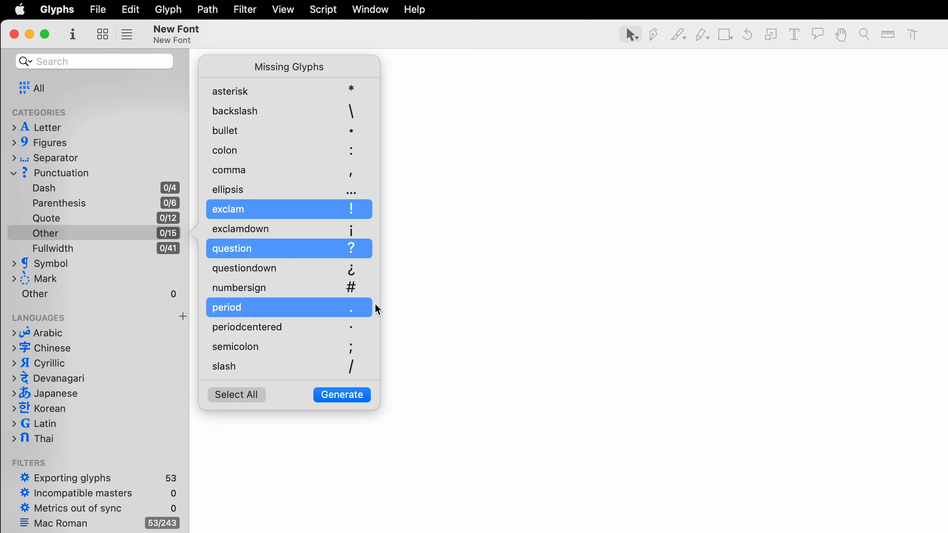
click(355, 399)
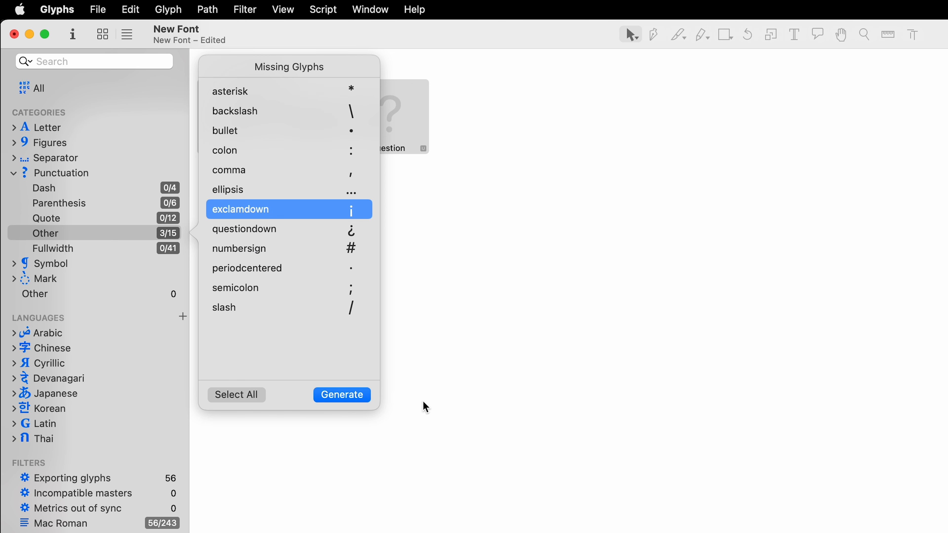
click(560, 206)
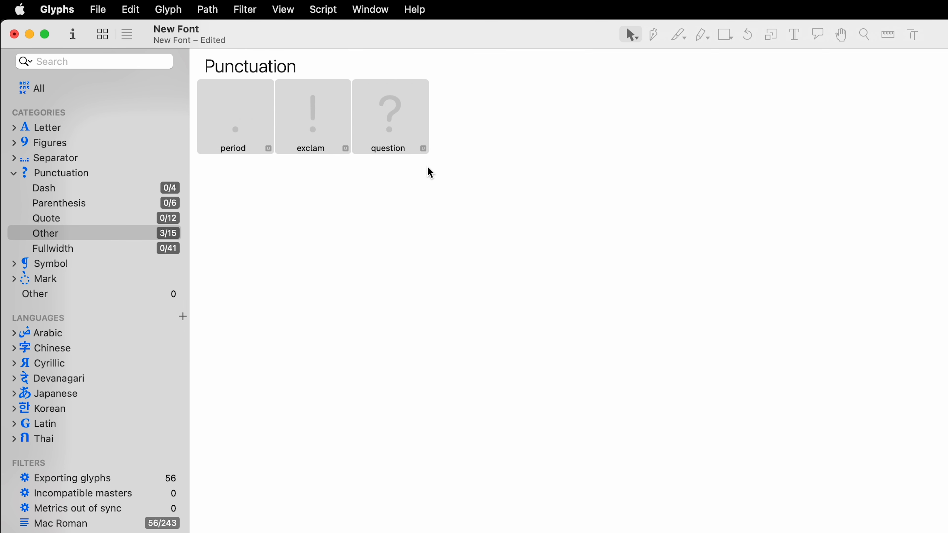
click(42, 93)
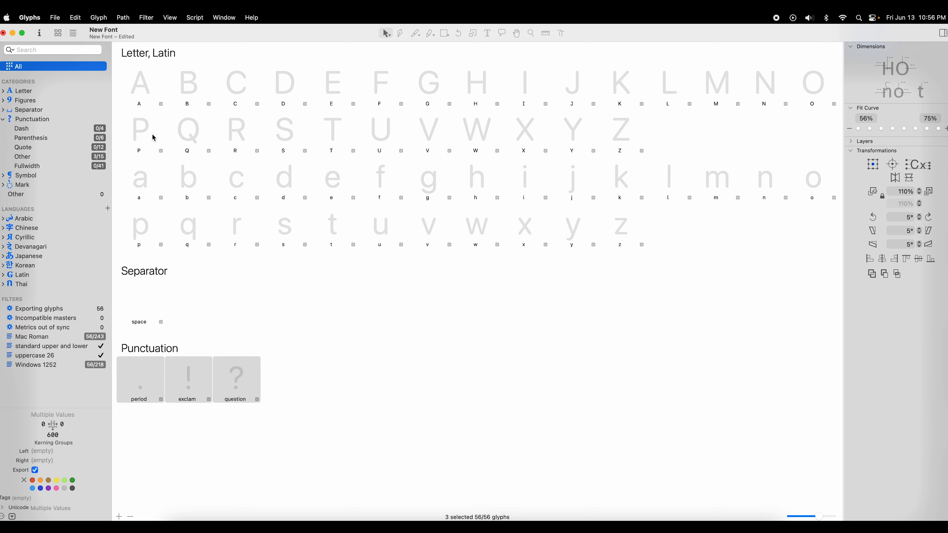
- Open the font info and set the family name to Junebug-v1
click(39, 34)
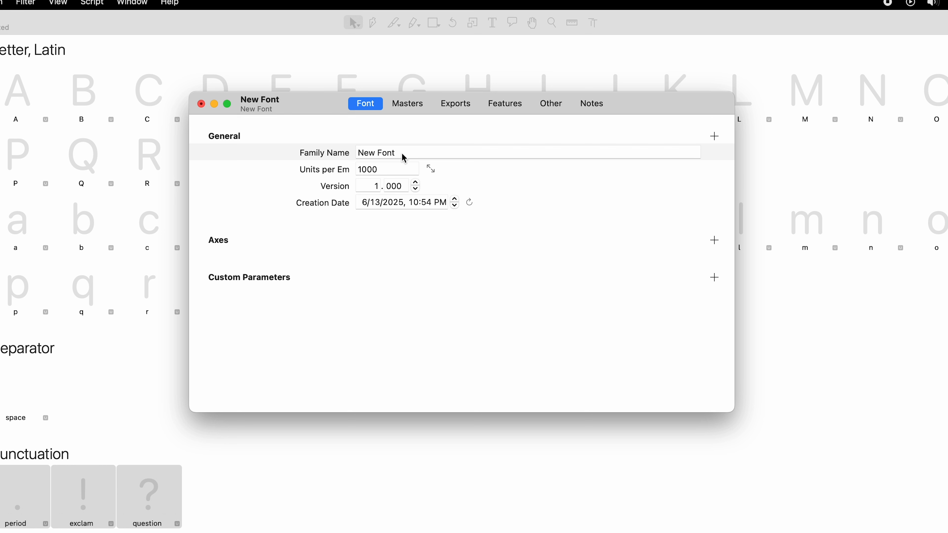
click(329, 155)
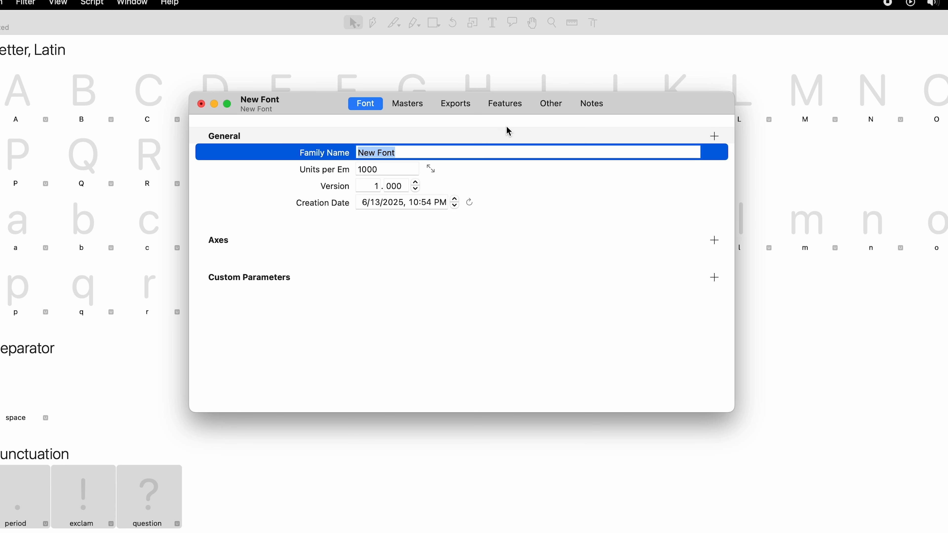
text(Junebug)
text(-v1)
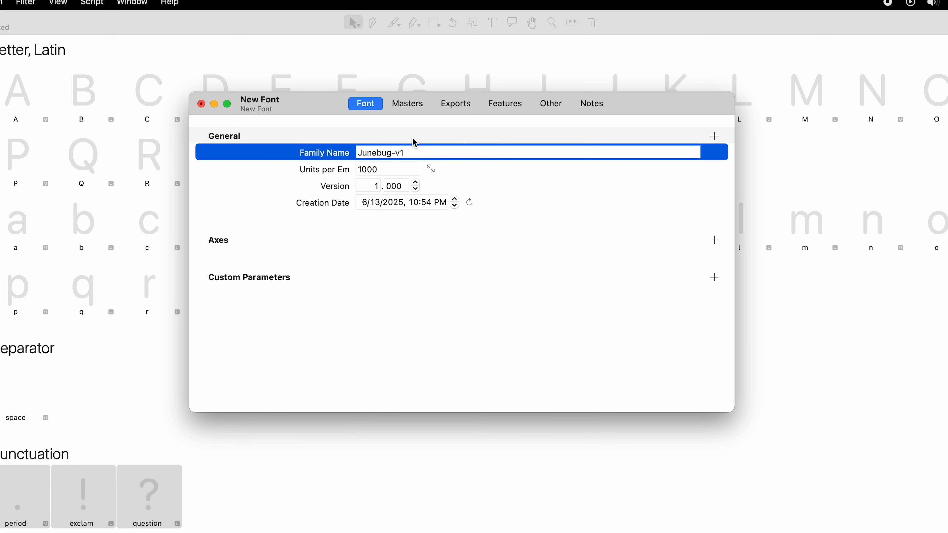
key(Return)
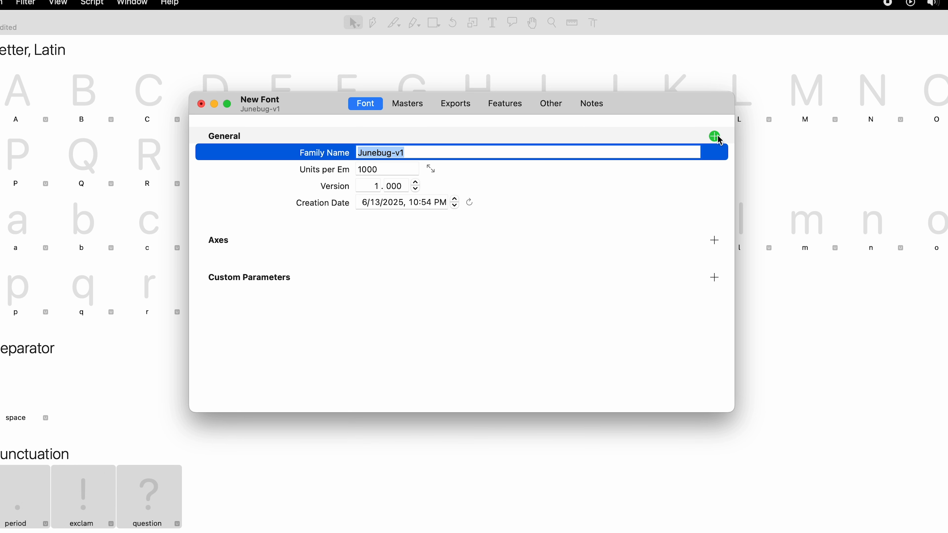
- Browse the optional general font properties such as Designer, Manufacturer and Copyright, and review the Regular master's metrics
click(715, 137)
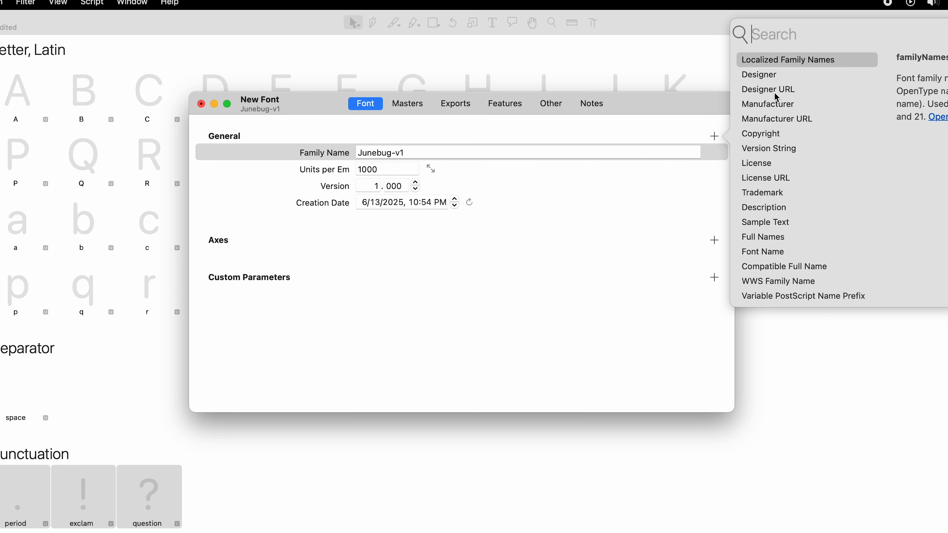
click(778, 75)
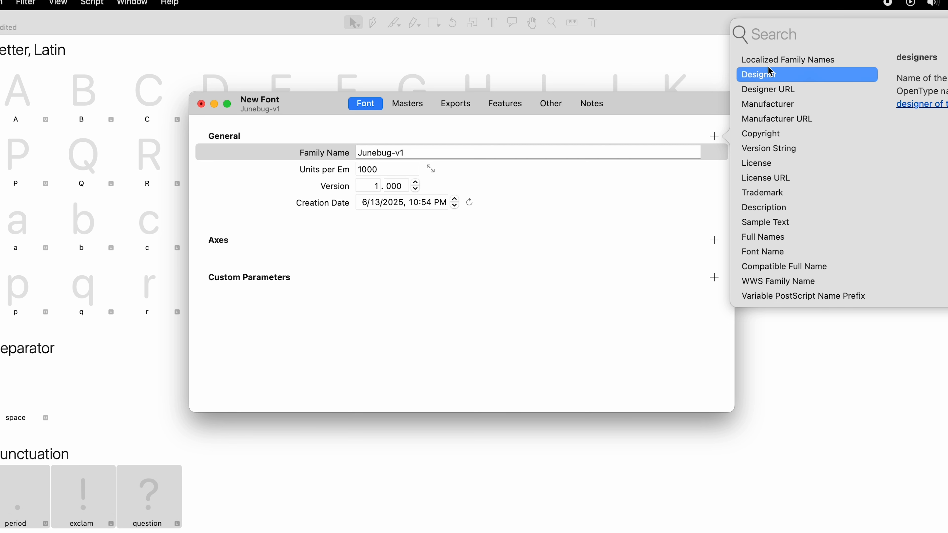
click(774, 90)
click(781, 104)
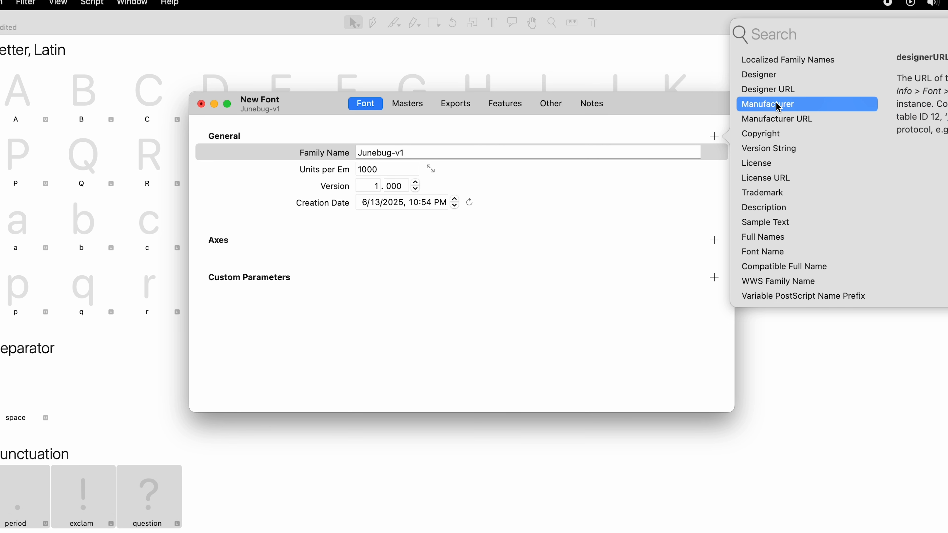
click(785, 119)
click(774, 134)
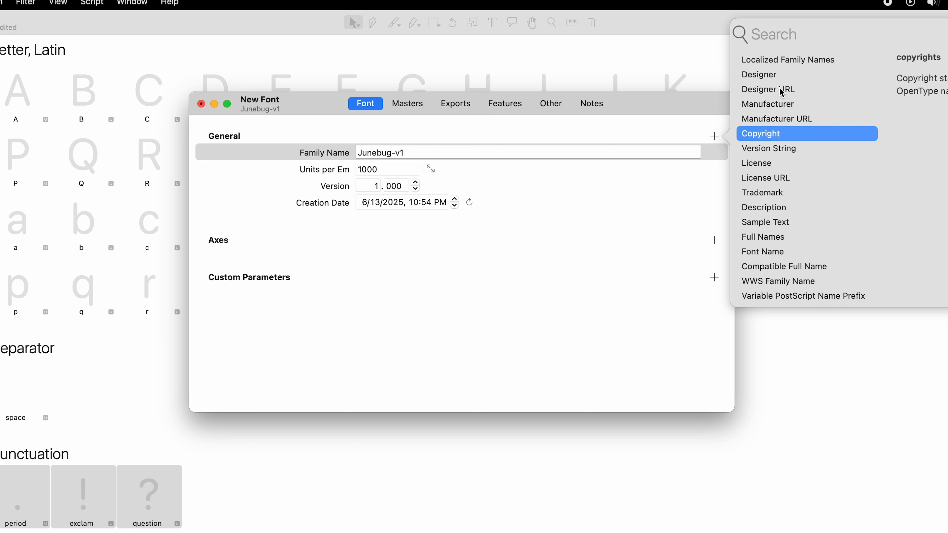
click(523, 290)
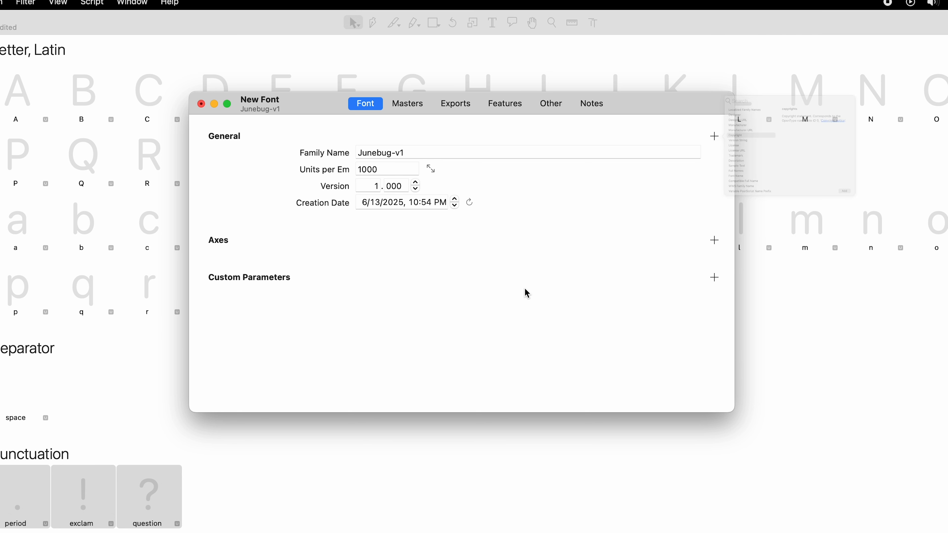
click(401, 106)
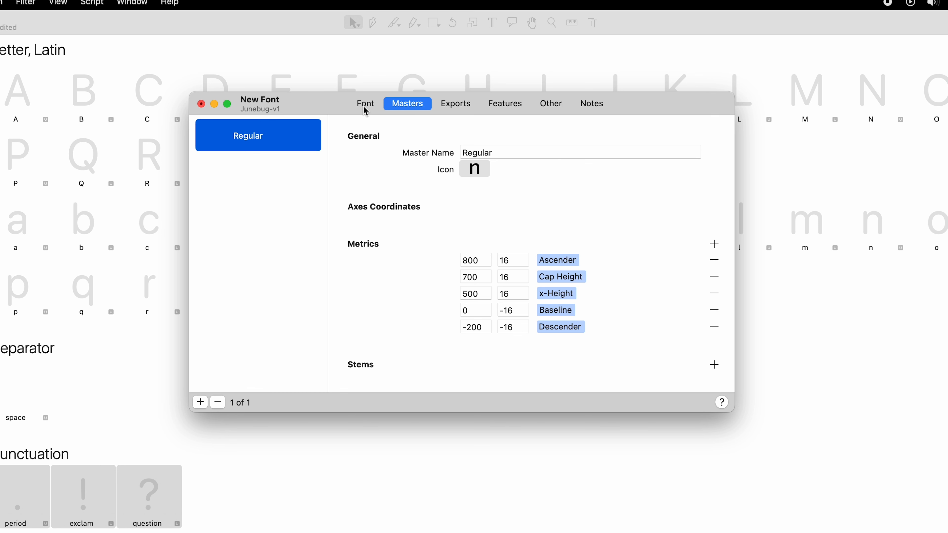
click(378, 105)
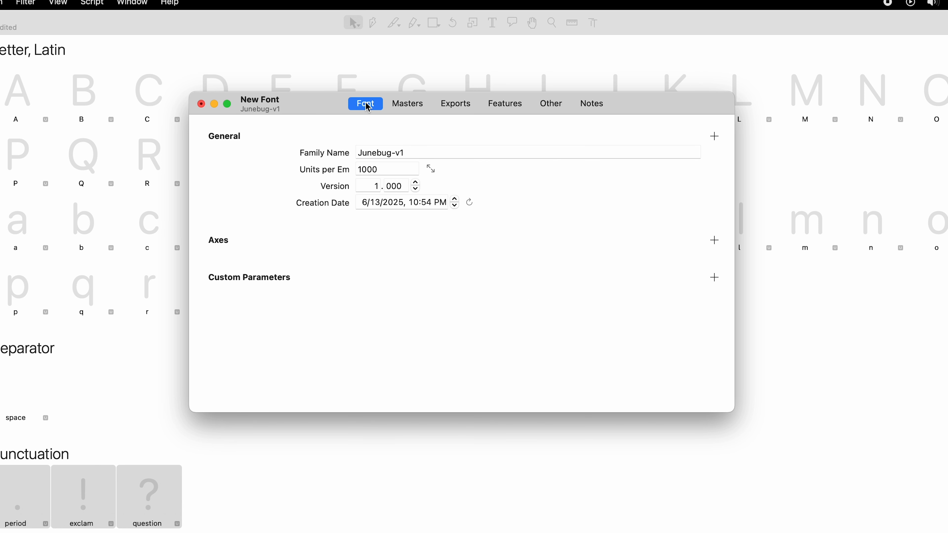
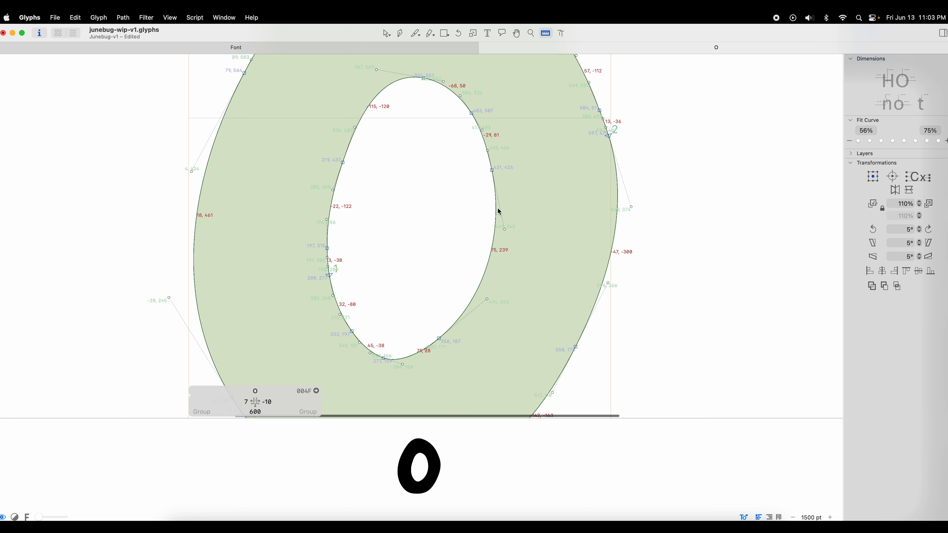
- Measure the width of the O's counter and divide 233 by 3 in Calculator
drag(332, 215, 496, 215)
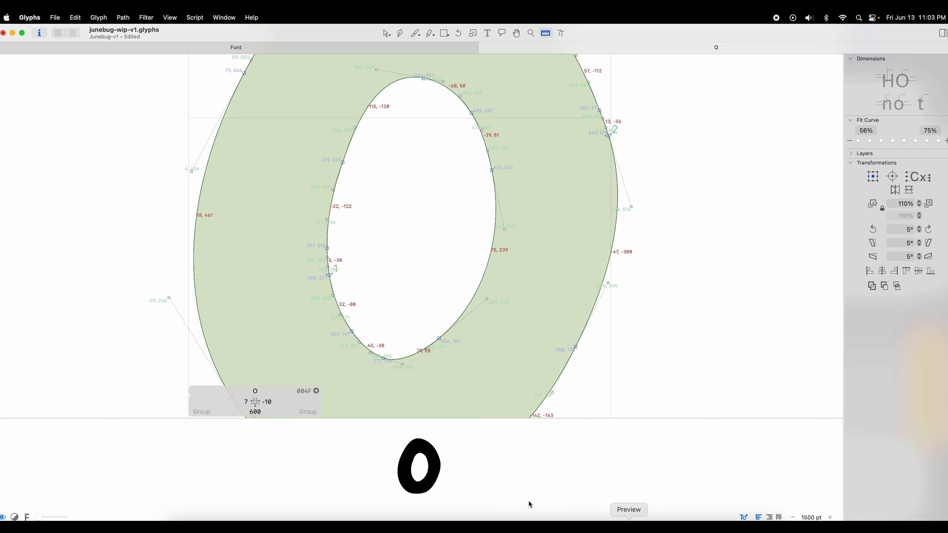
click(523, 526)
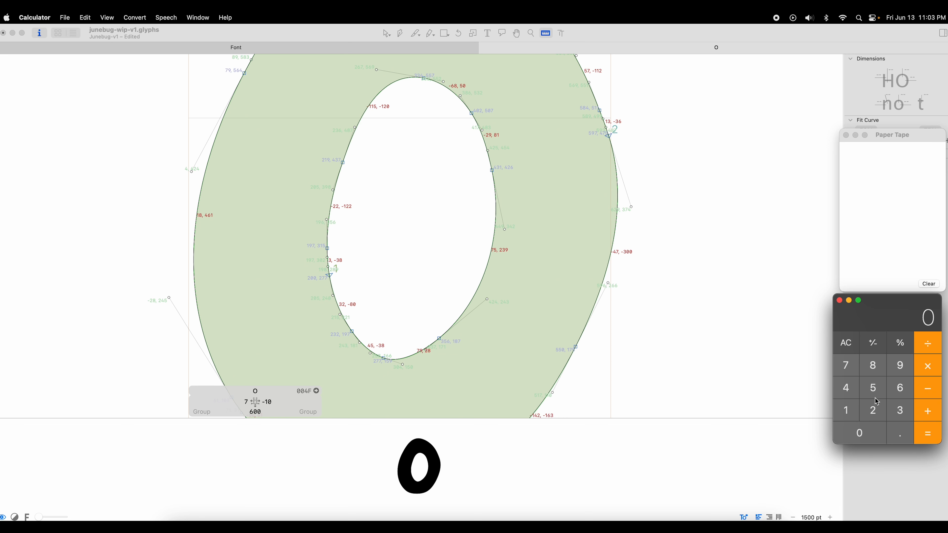
text(233/3)
key(Return)
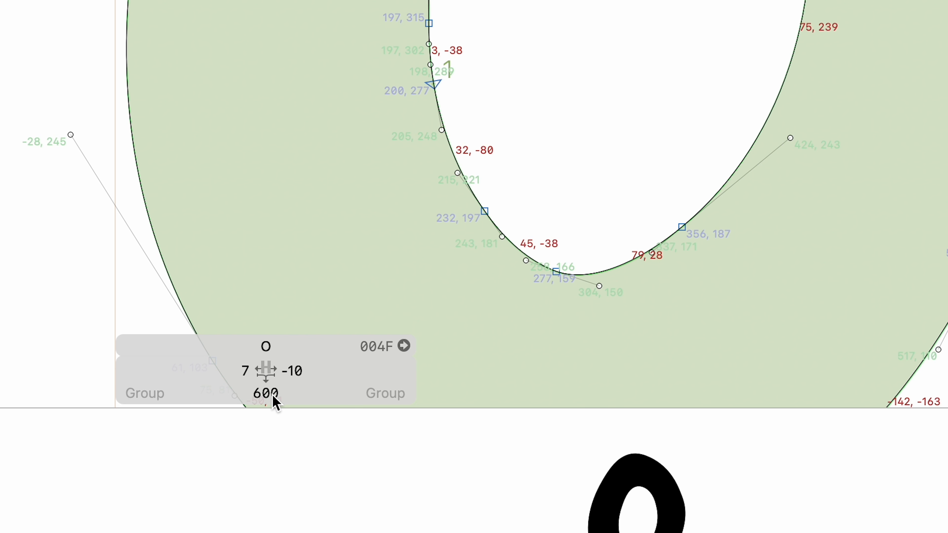
- Set both the left and right sidebearings of the O to 75
click(245, 371)
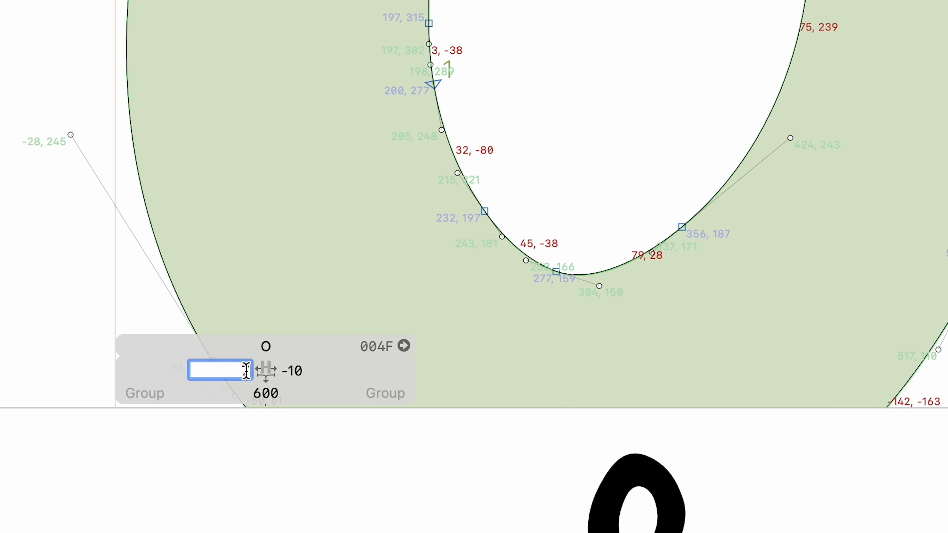
double_click(243, 372)
text(75)
key(Tab)
text(75)
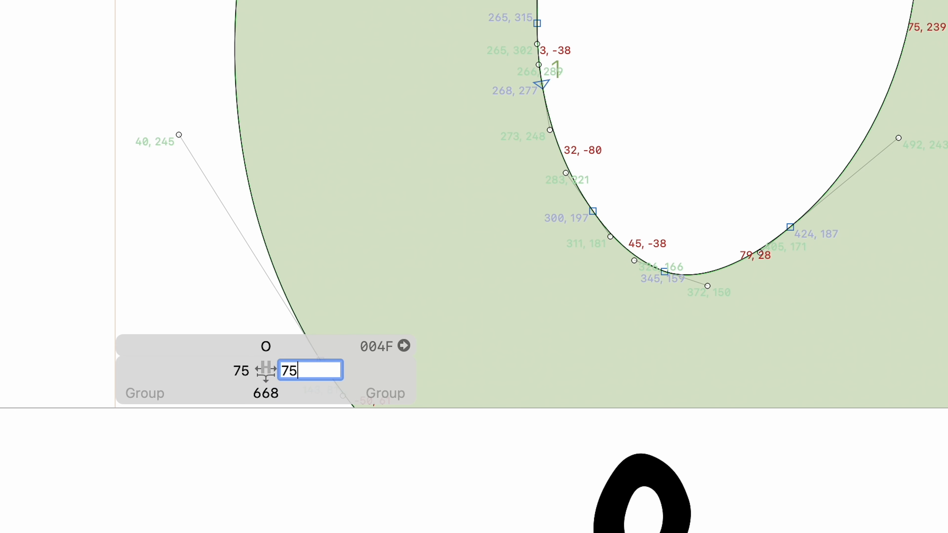
key(Return)
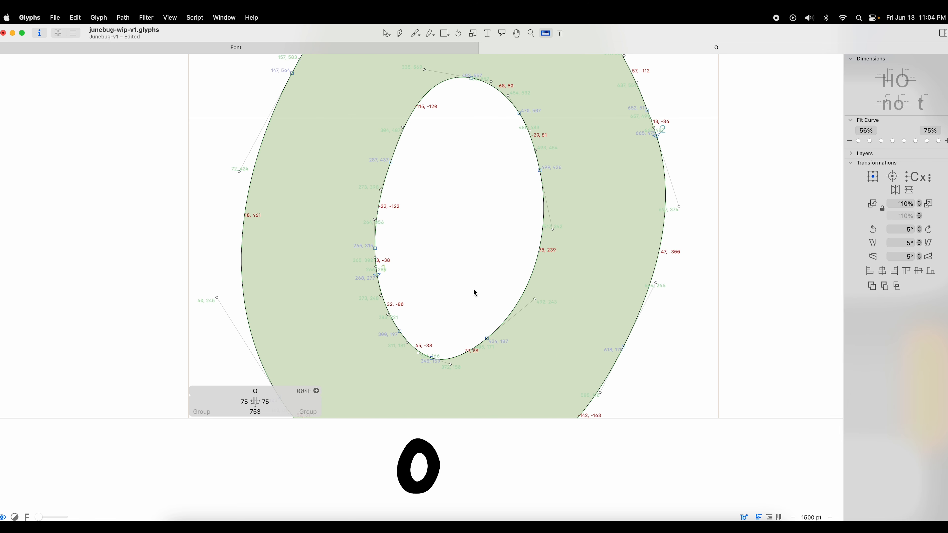
- Extend the single O to a row of six O's with the Text tool to check its spacing
key(super+minus)
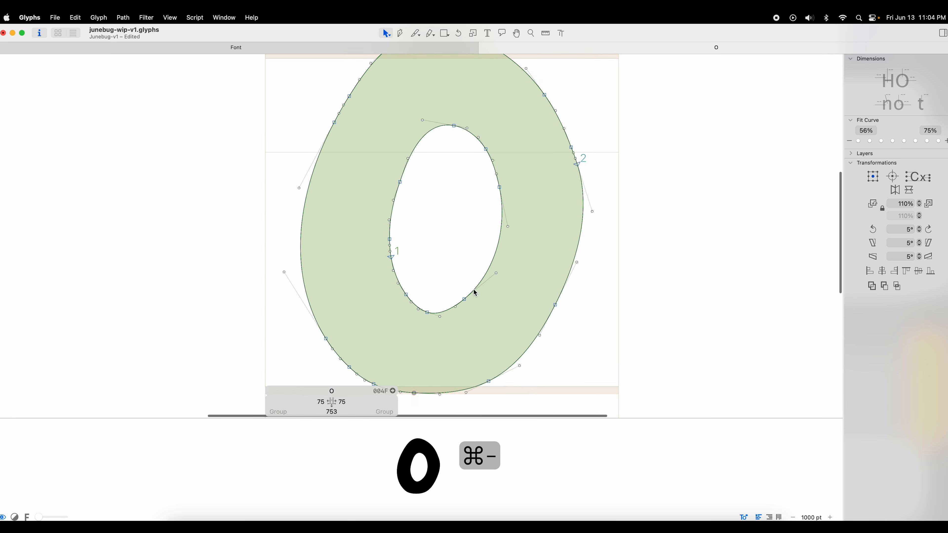
key(l)
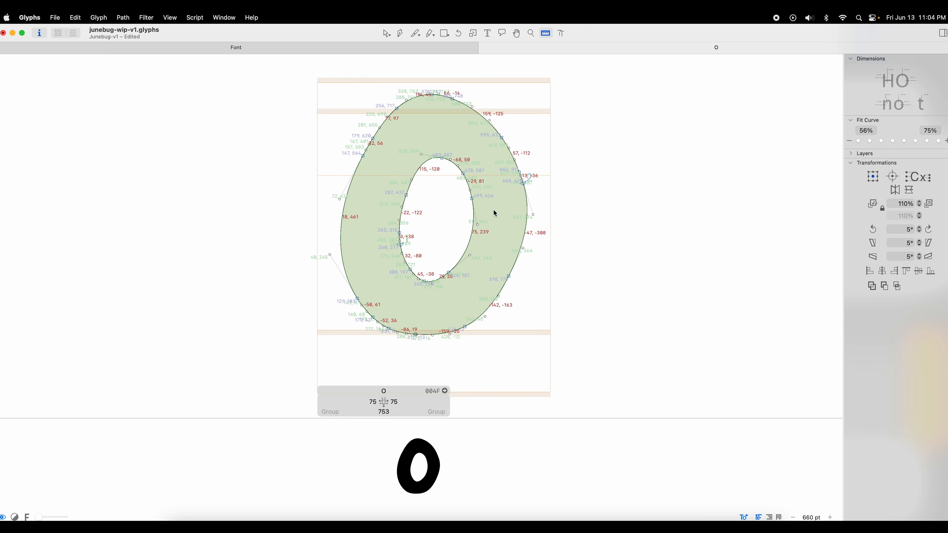
click(487, 33)
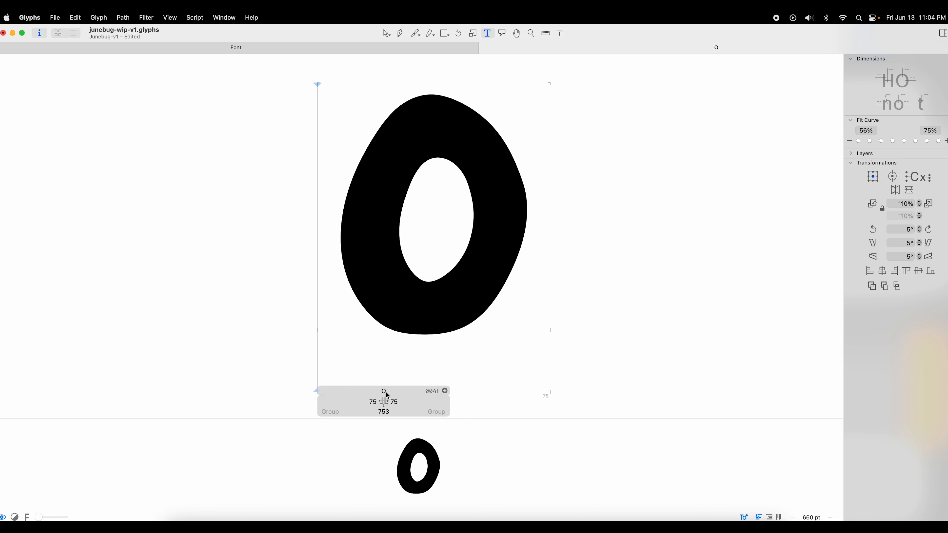
click(554, 204)
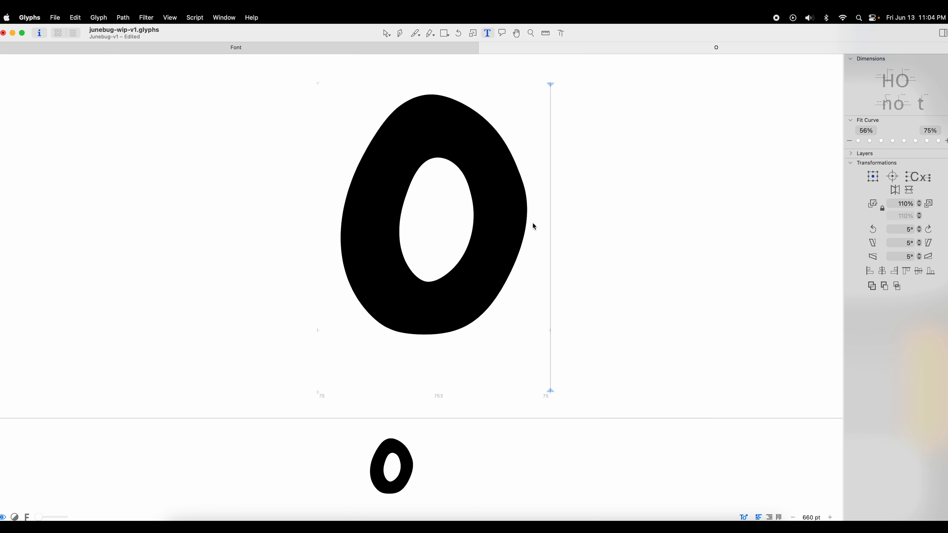
scroll(556, 97, down, 1)
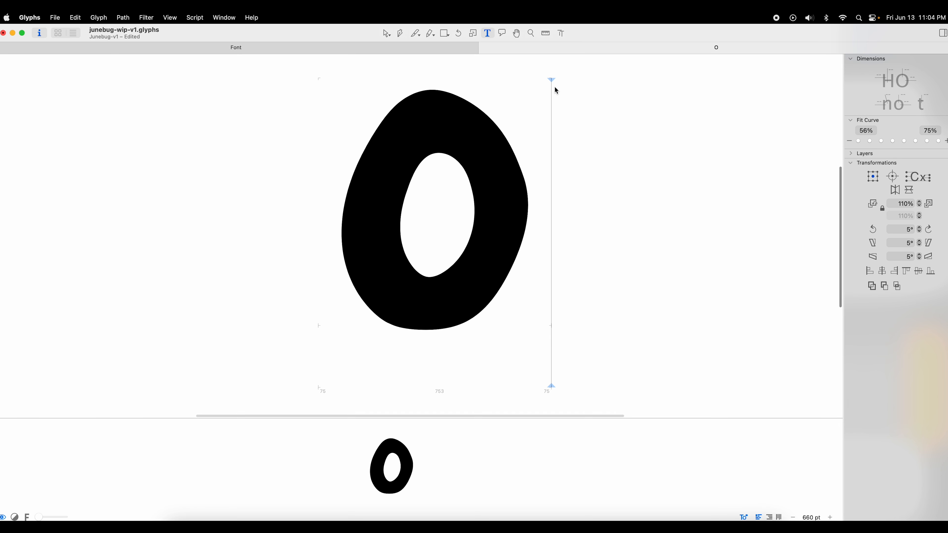
click(319, 145)
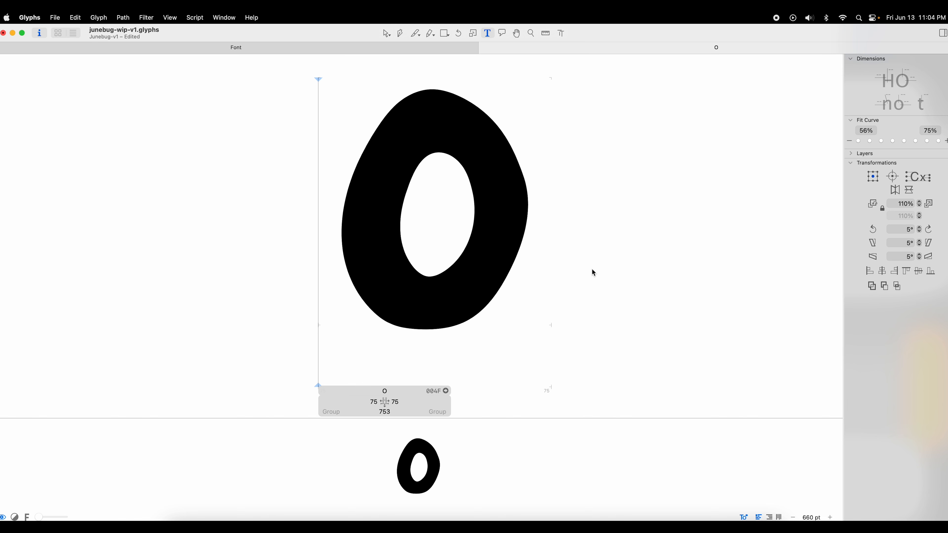
text(O)
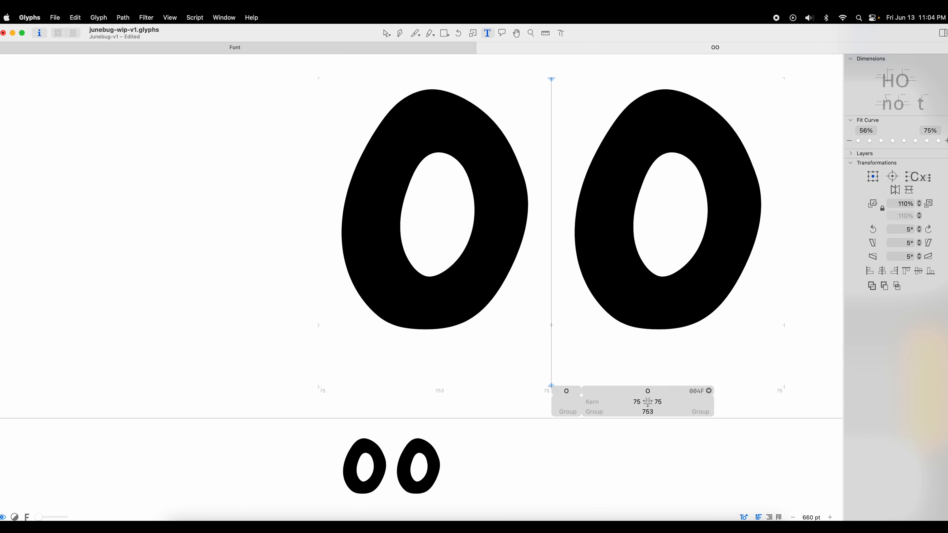
text(OOOO)
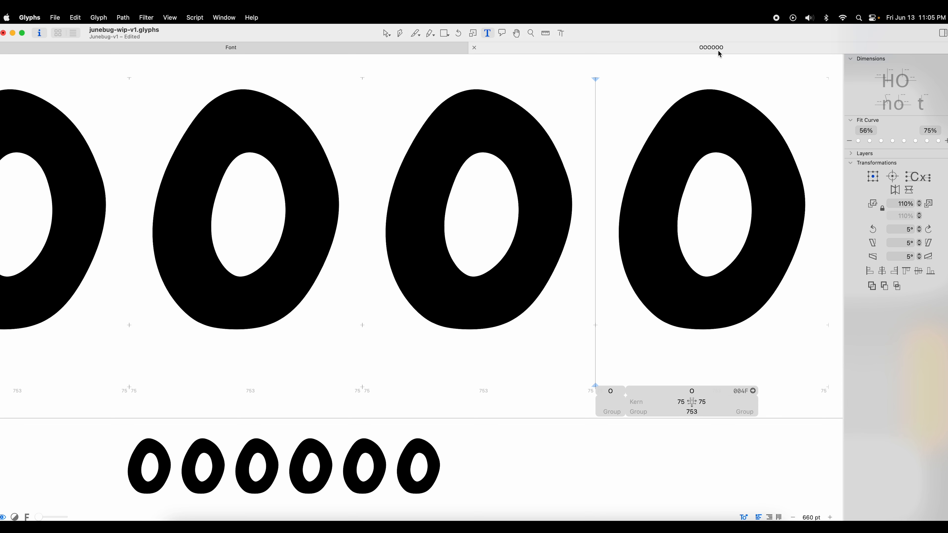
- Delete the five extra O's, leaving a single O in the edit view
key(BackSpace)
key(BackSpace)
key(BackSpace)
key(BackSpace)
key(BackSpace)
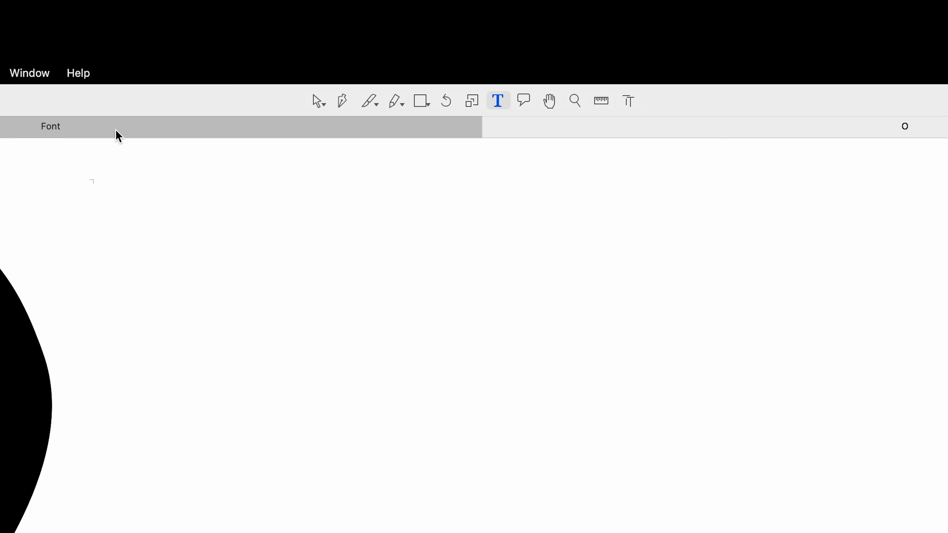
- Open the uppercase H glyph from the font overview and activate the Select tool for editing its outline
click(125, 135)
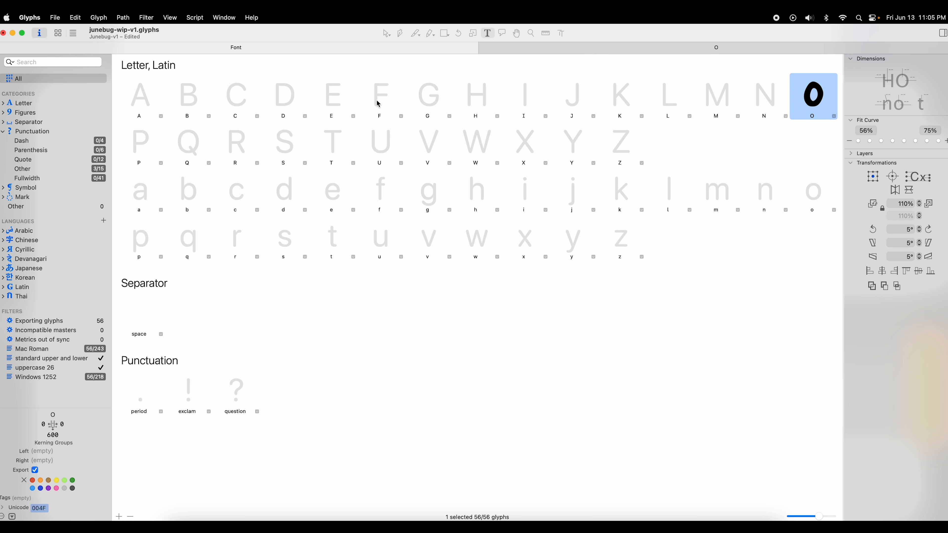
double_click(475, 96)
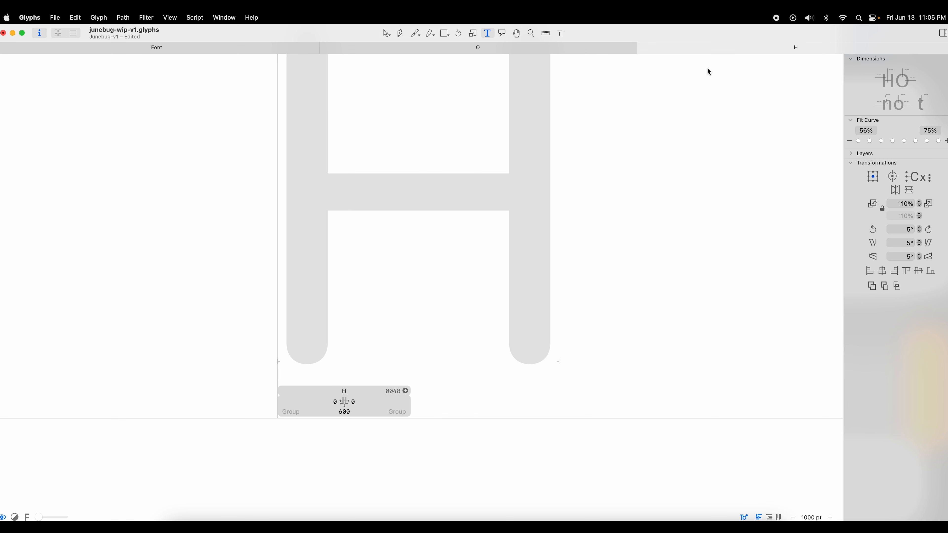
key(super+minus)
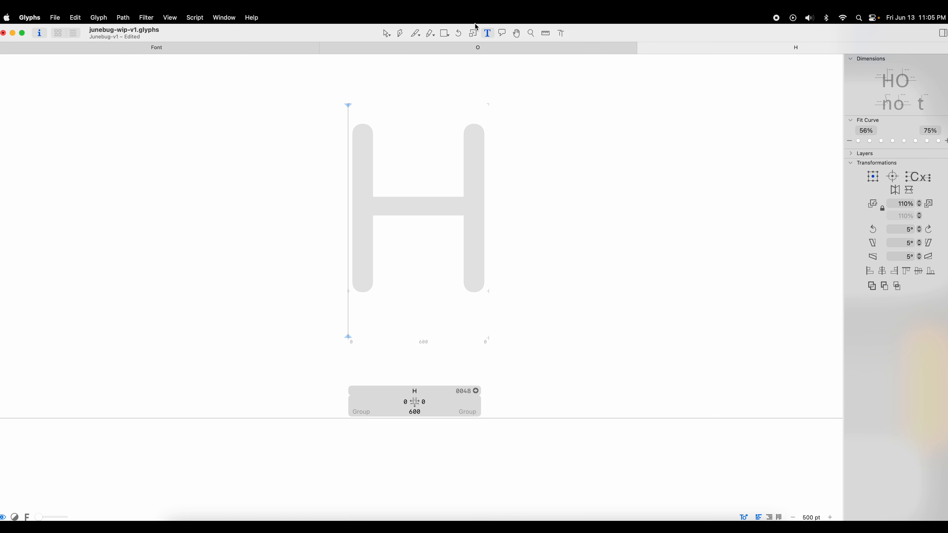
click(386, 34)
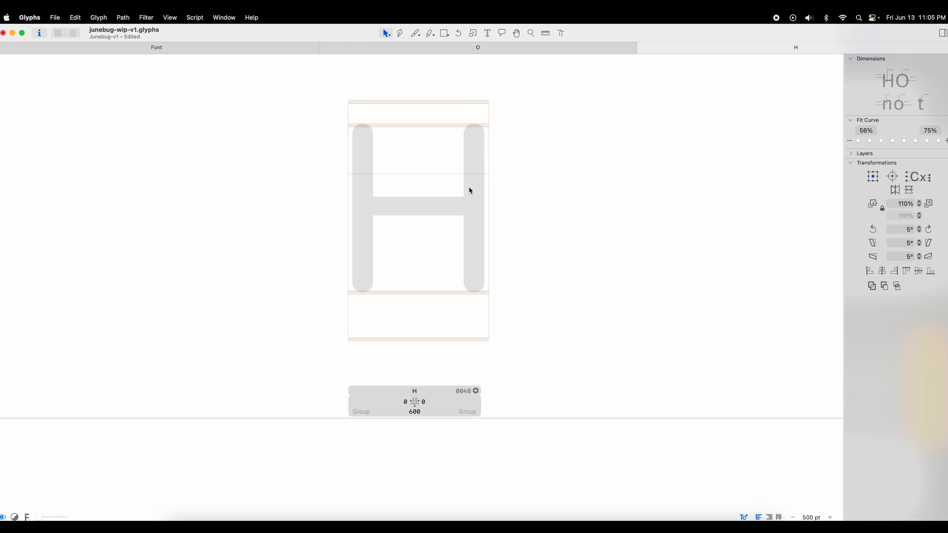
- Switch to Illustrator, hide the O layer and show the H layer
click(288, 527)
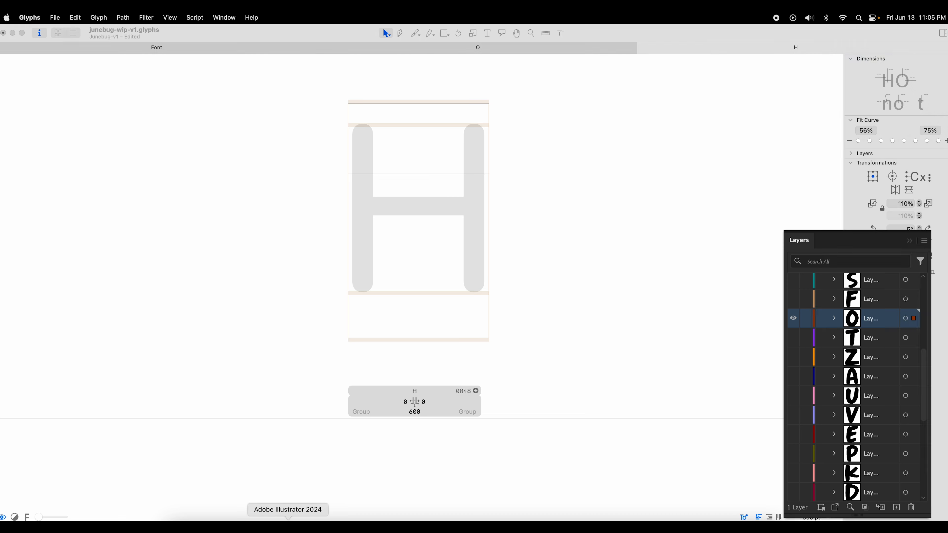
click(794, 318)
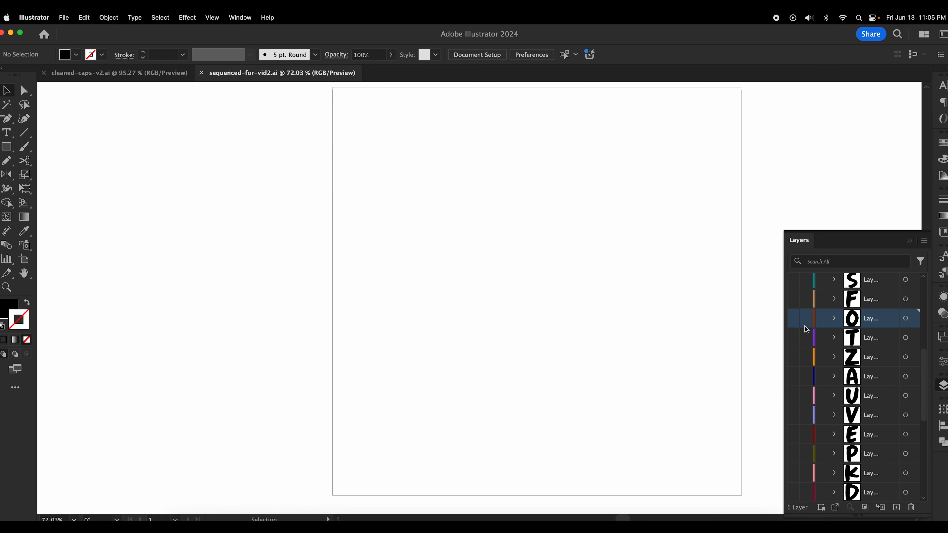
scroll(823, 349, up, 10)
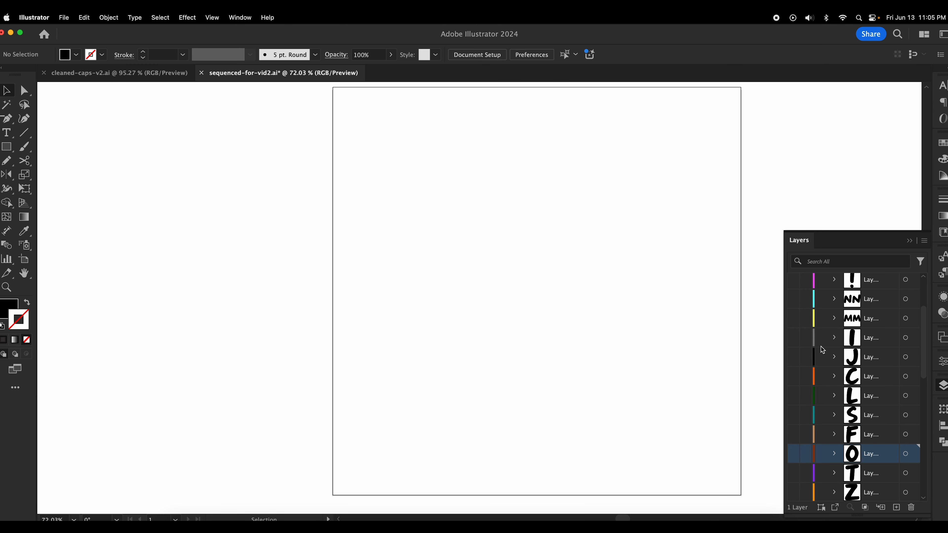
scroll(823, 350, down, 10)
scroll(822, 350, down, 2)
click(793, 457)
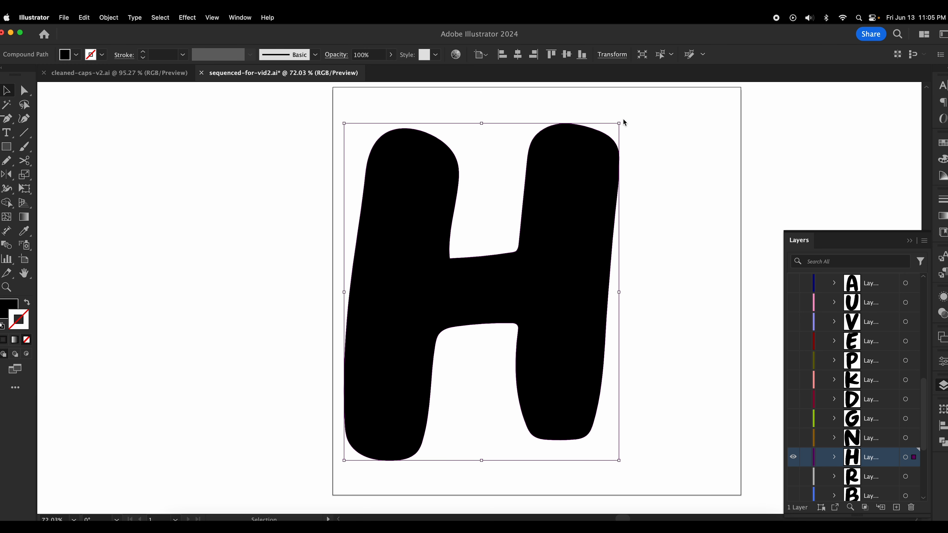
- Rotate the H artwork slightly counterclockwise to make its stems more upright and copy it
drag(623, 122, 614, 112)
key(super+c)
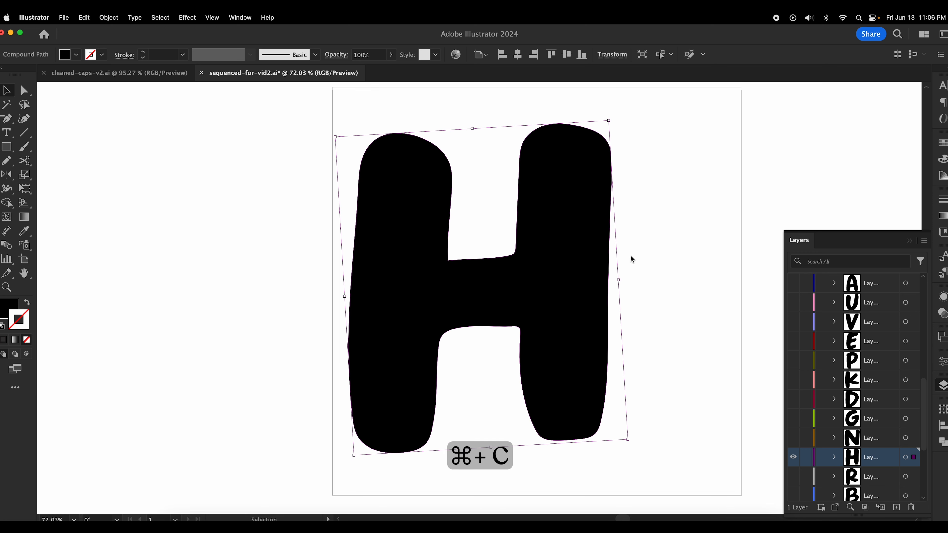
- Switch to Glyphs, paste the outline into the H glyph and move it up and left so its feet rest around the baseline
key(super+Tab)
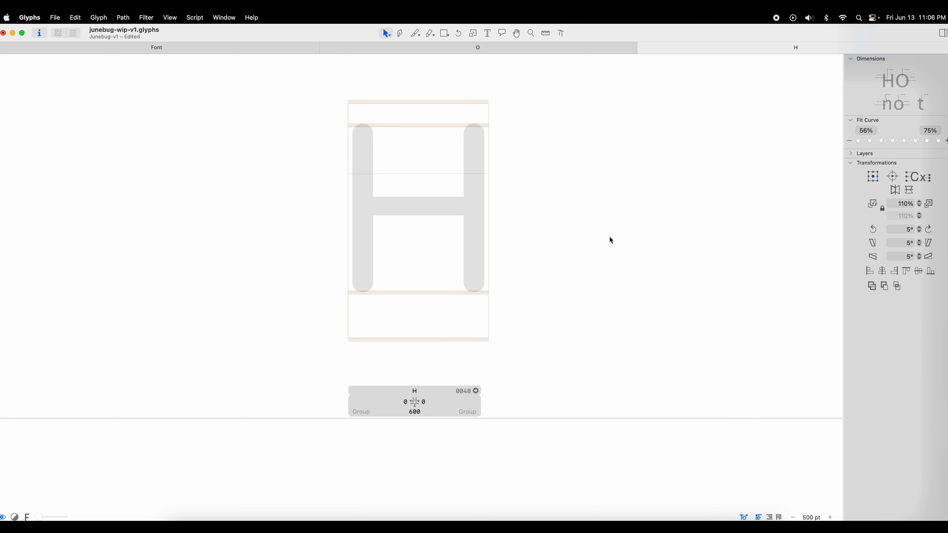
key(super+v)
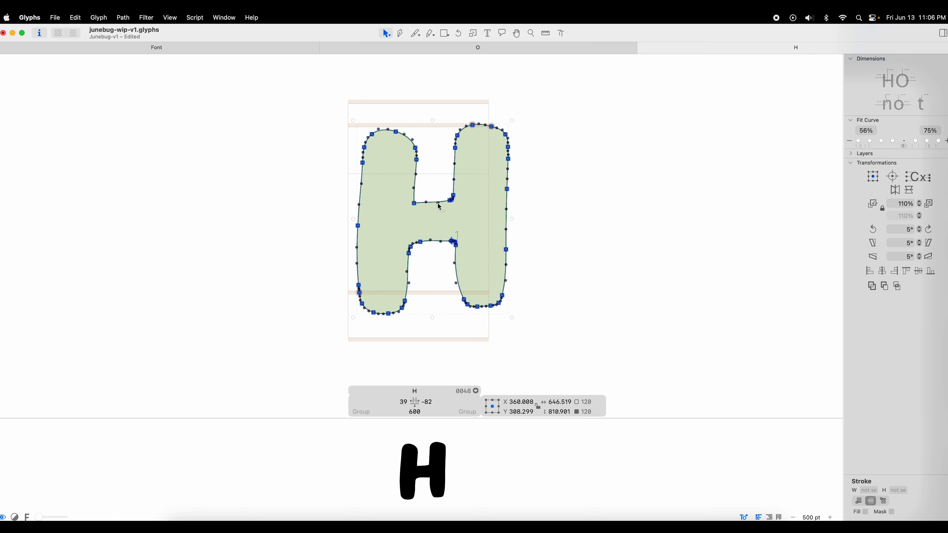
drag(439, 207, 425, 192)
click(622, 211)
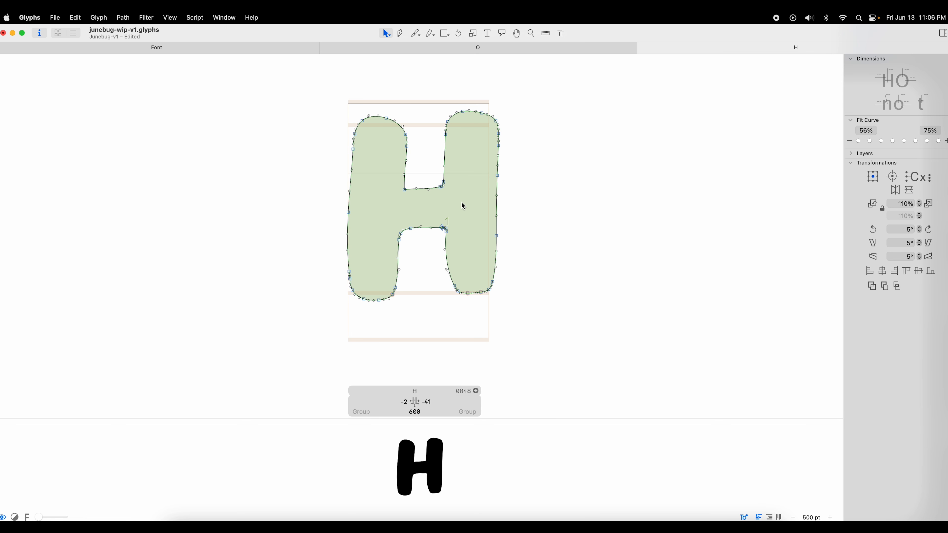
- Select the whole H outline and move it about 14 units left and 3 units down
double_click(407, 171)
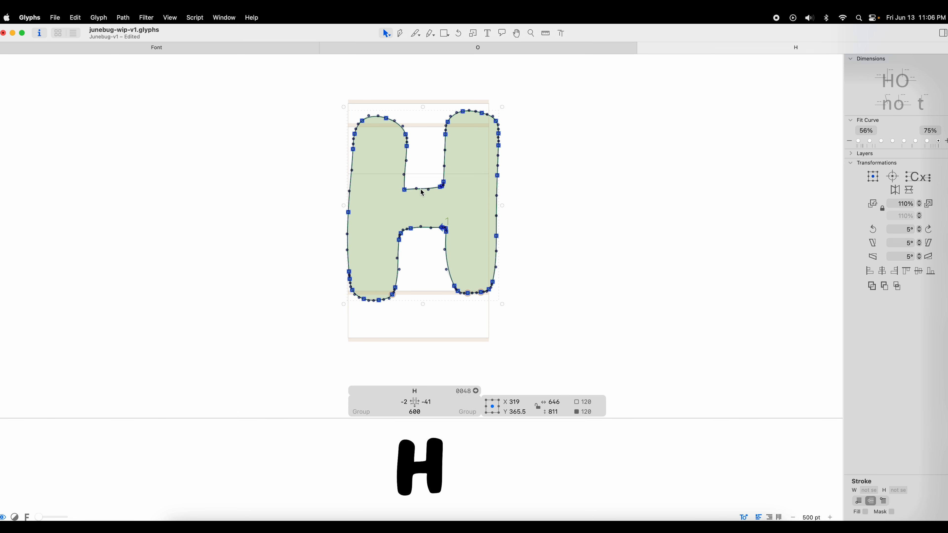
mouse_move(422, 193)
mouse_down()
mouse_move(394, 187)
mouse_move(421, 193)
mouse_up()
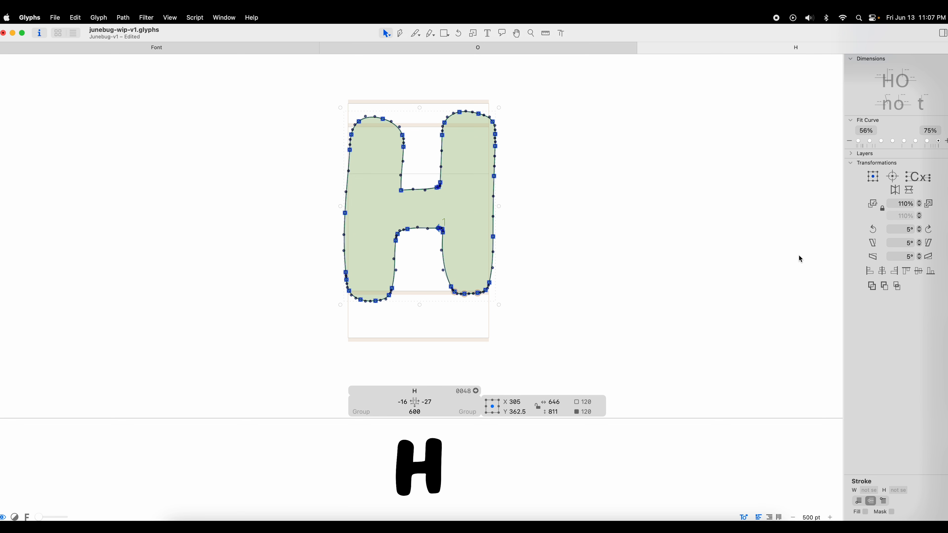
- Check the O glyph's sidebearings, return to the H glyph and calculate 75 * 1.5 in Calculator
click(506, 51)
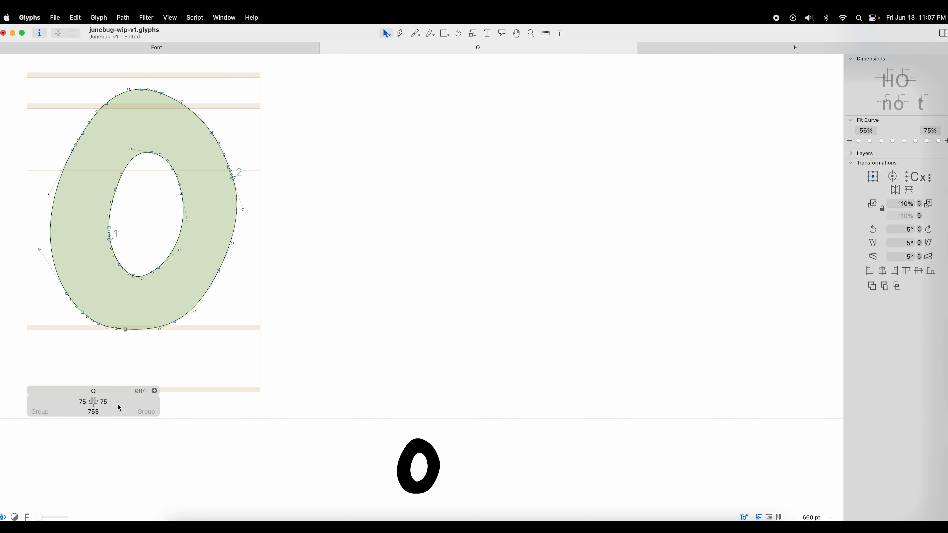
click(643, 48)
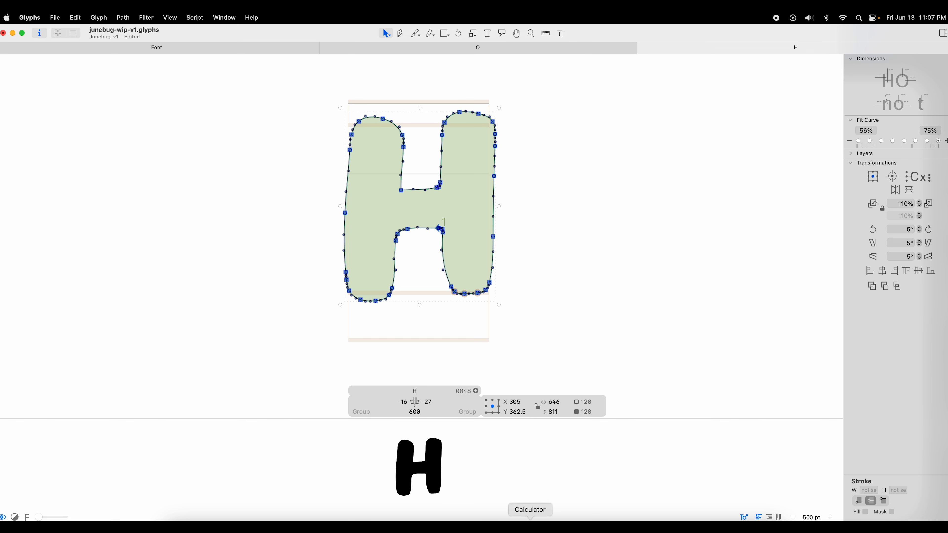
click(531, 509)
click(846, 344)
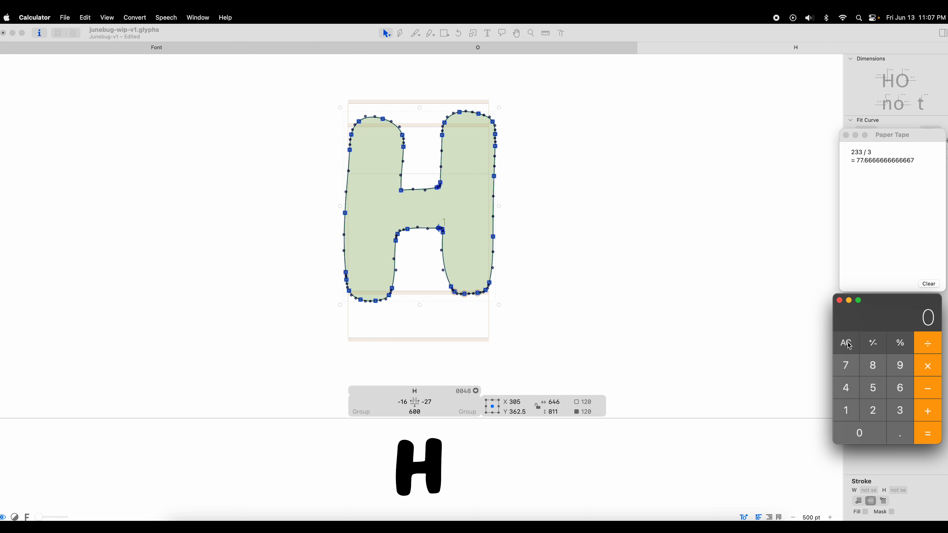
text(75 * 1.5 =)
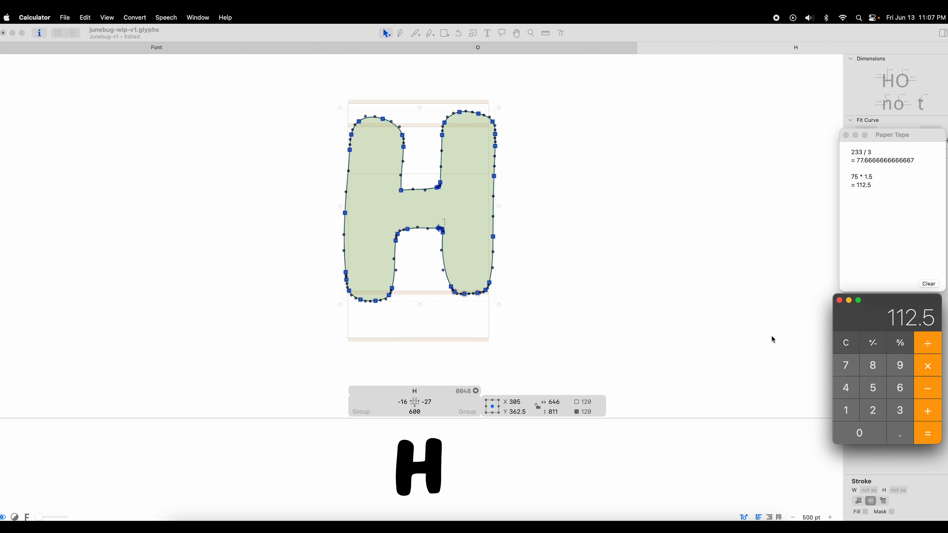
- Set the H glyph's left and right sidebearings to 110 in Glyphs
click(403, 404)
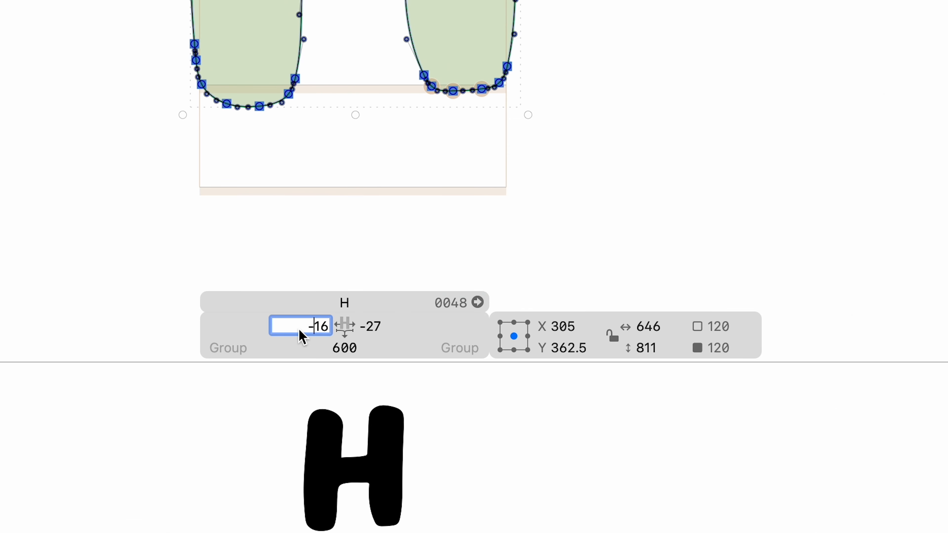
drag(394, 403, 418, 402)
text(110)
key(Return)
drag(396, 330, 326, 321)
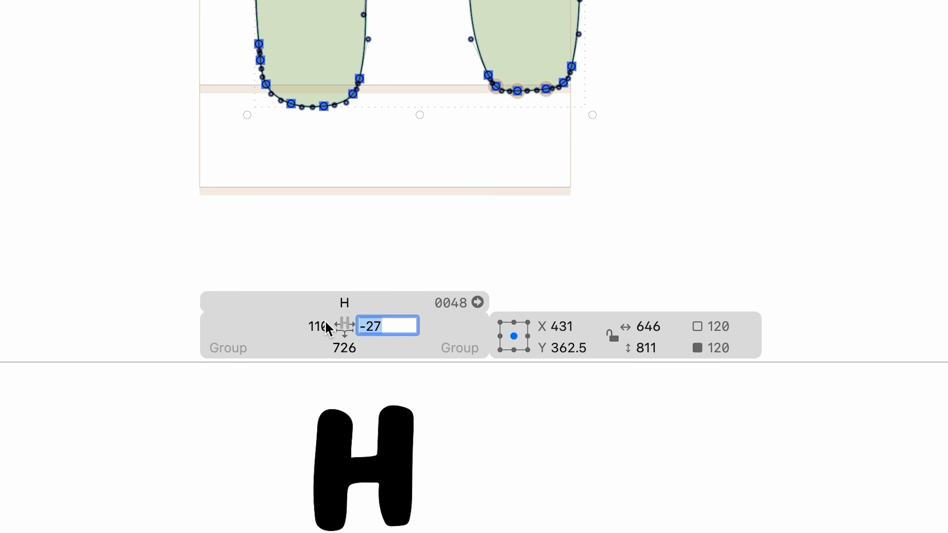
text(110)
key(Return)
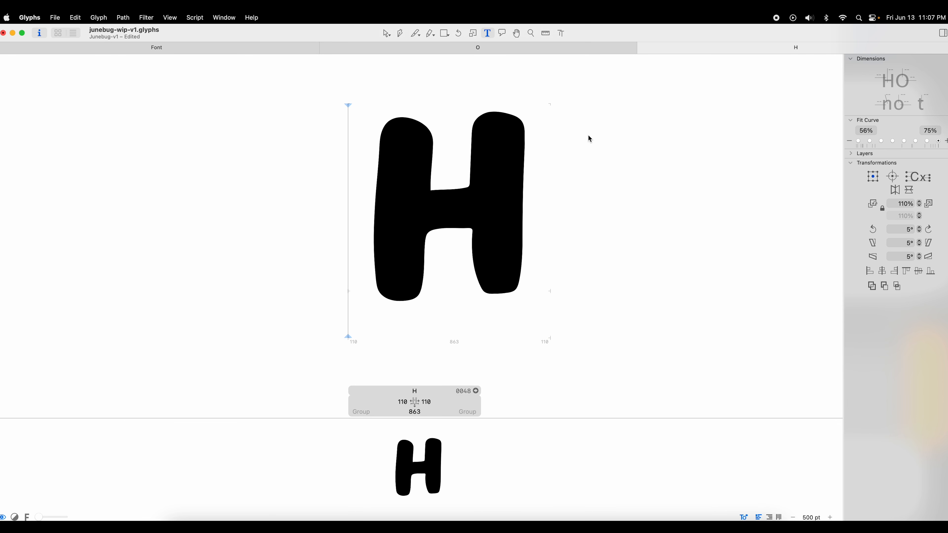
- Compose the spacing test string OHOOHHOHOH around the H and reduce the height of the preview area
text(OHHOO)
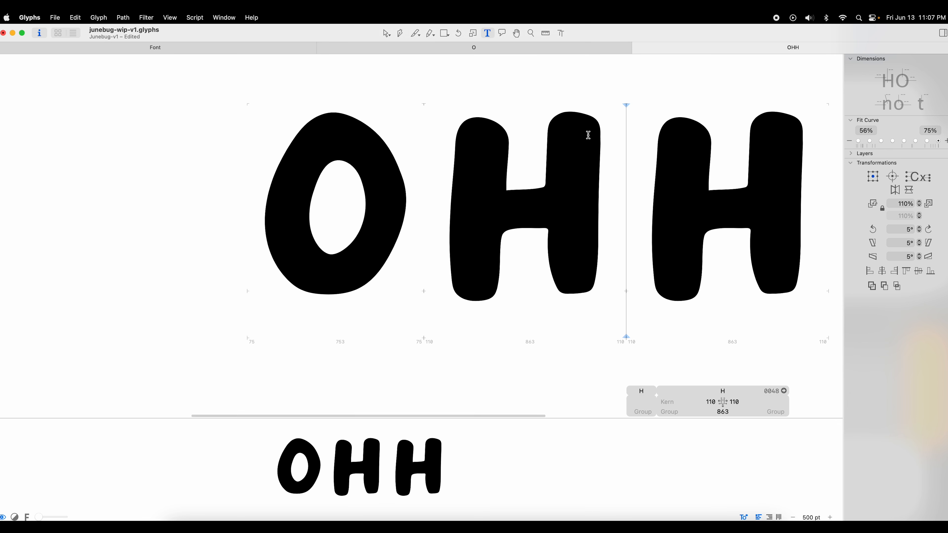
text(HHOHOH)
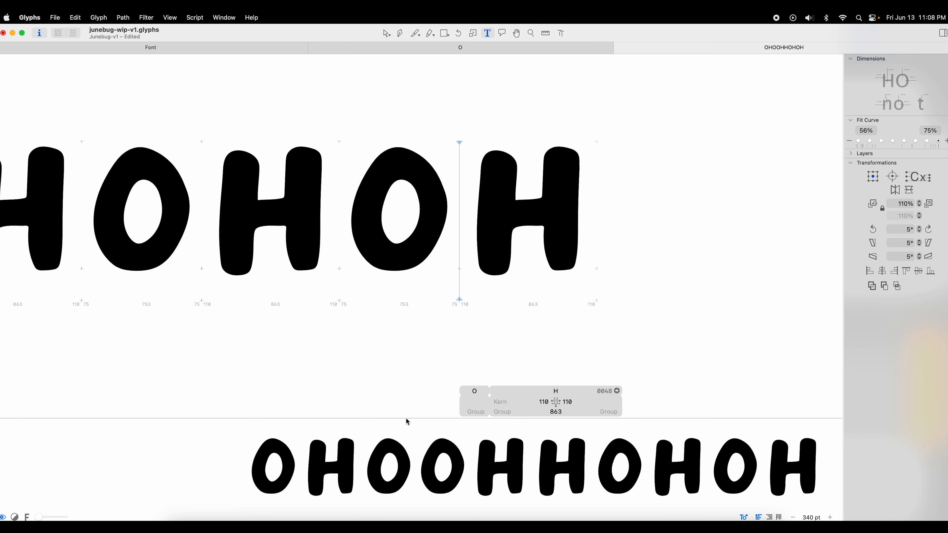
drag(406, 421, 407, 472)
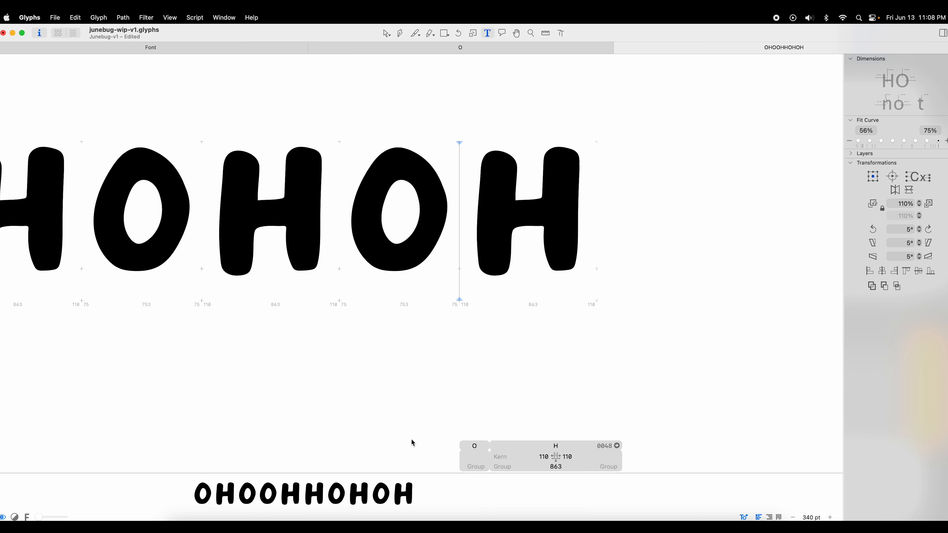
- Set the left and right sidebearings of the O in the test string to 50
scroll(357, 433, left, 1)
click(364, 270)
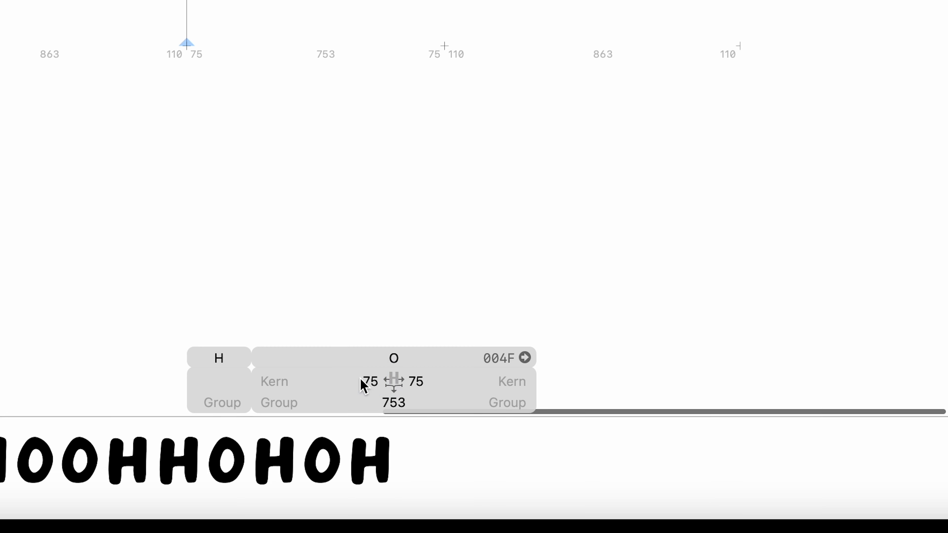
click(425, 456)
text(50)
key(Tab)
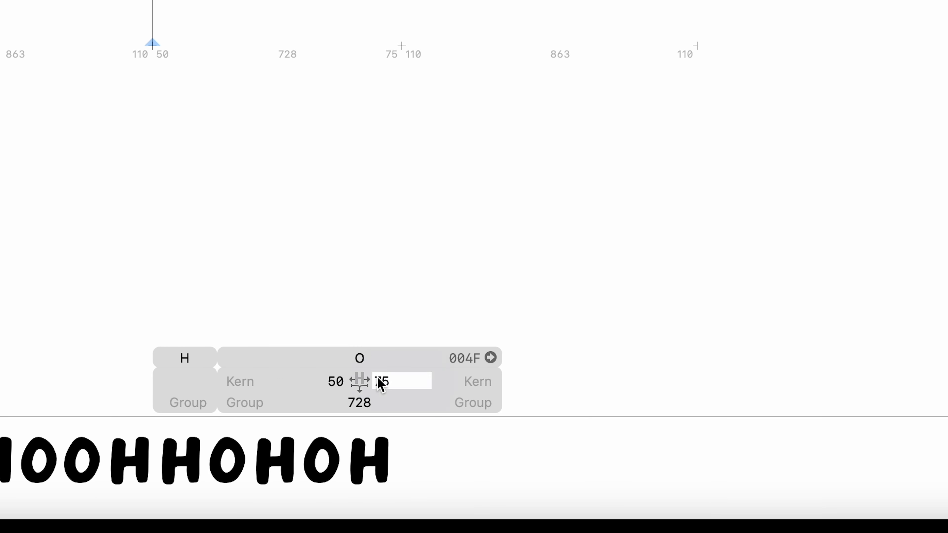
text(50)
key(Return)
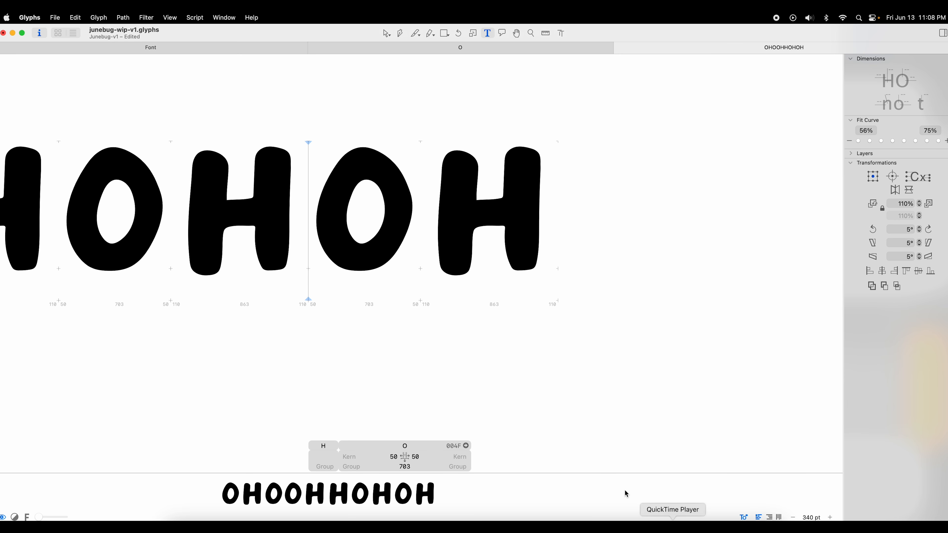
- Set the left and right sidebearings of the H in the test string to 75
click(432, 233)
click(502, 457)
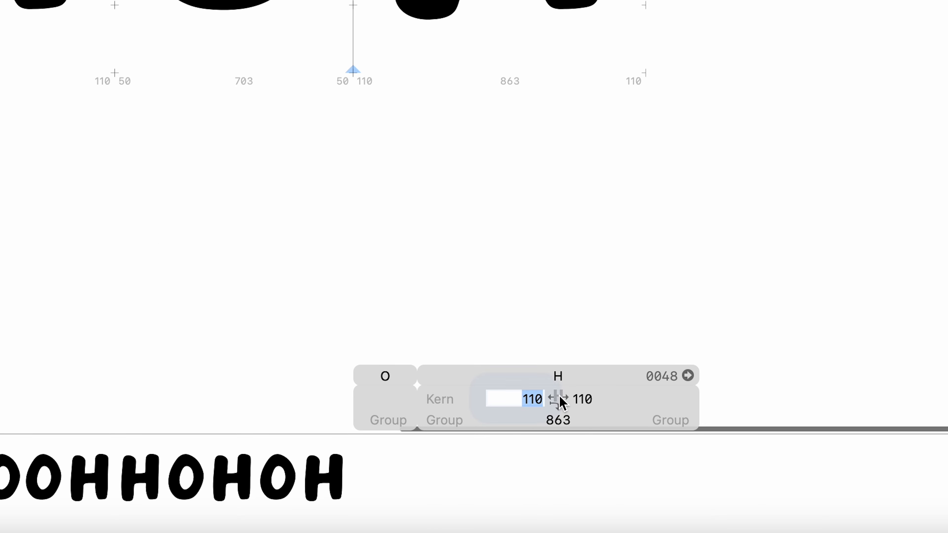
text(75)
key(Tab)
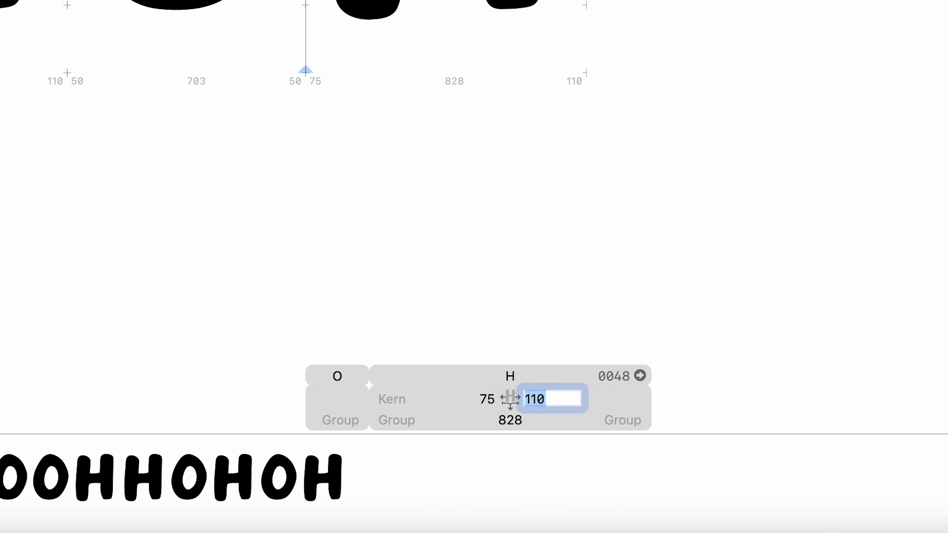
text(75)
key(Return)
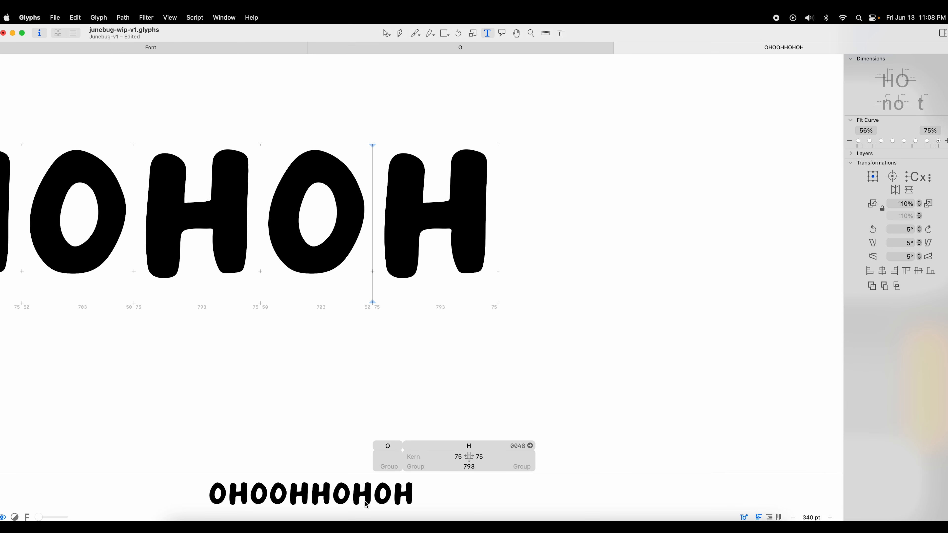
- Examine the spacing between the O and H letters across the whole test string
scroll(452, 390, left, 6)
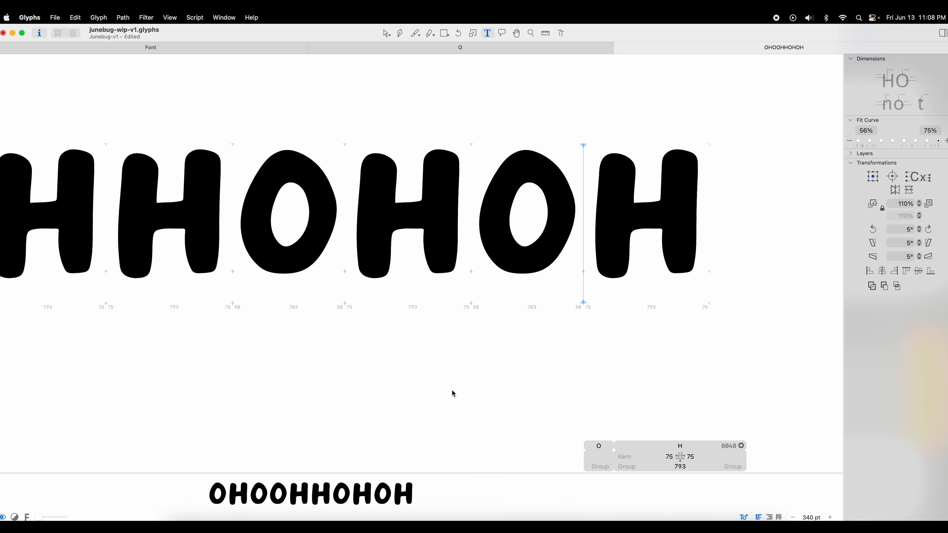
scroll(452, 391, left, 4)
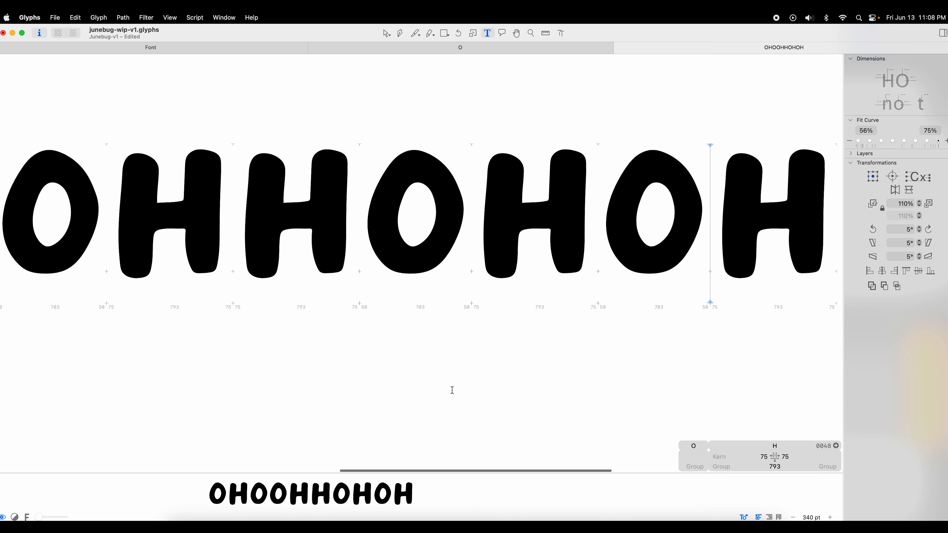
scroll(452, 390, right, 2)
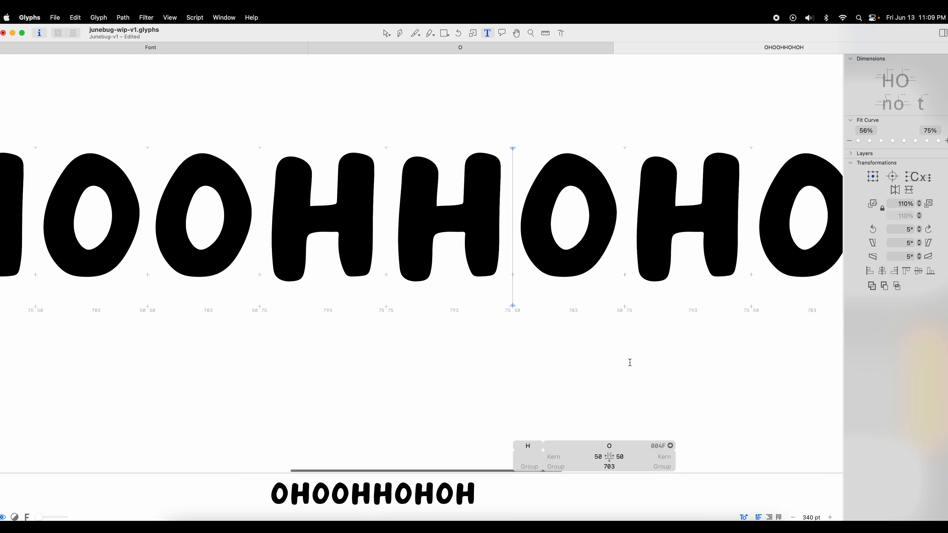
scroll(629, 362, right, 4)
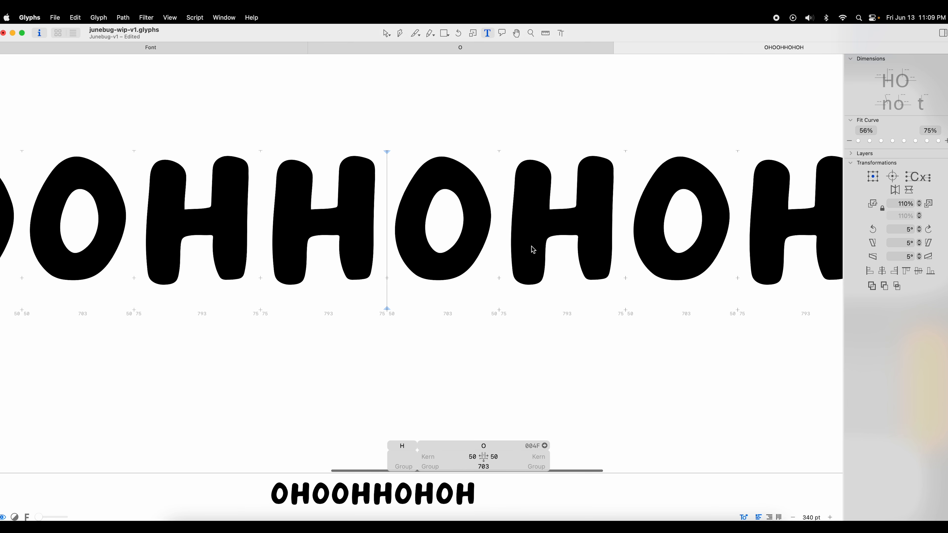
scroll(582, 207, right, 1)
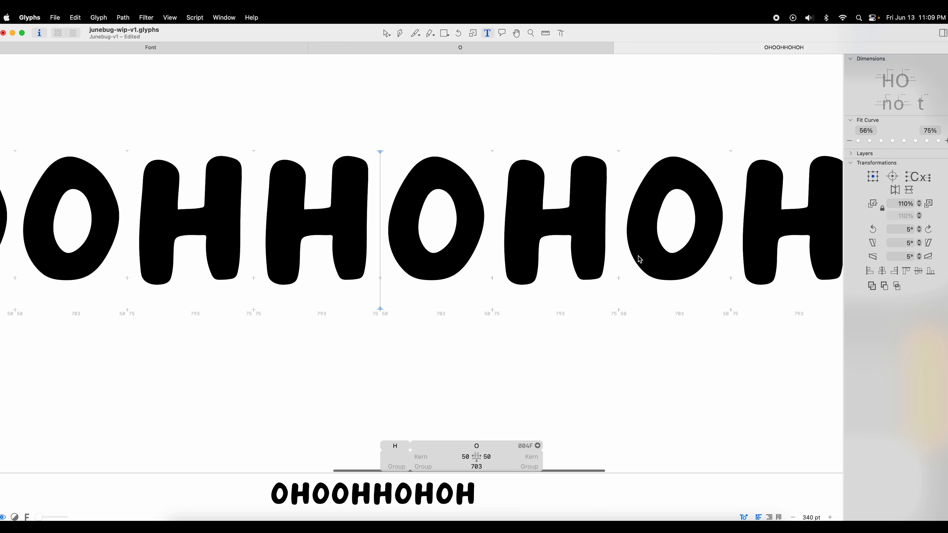
scroll(679, 263, right, 1)
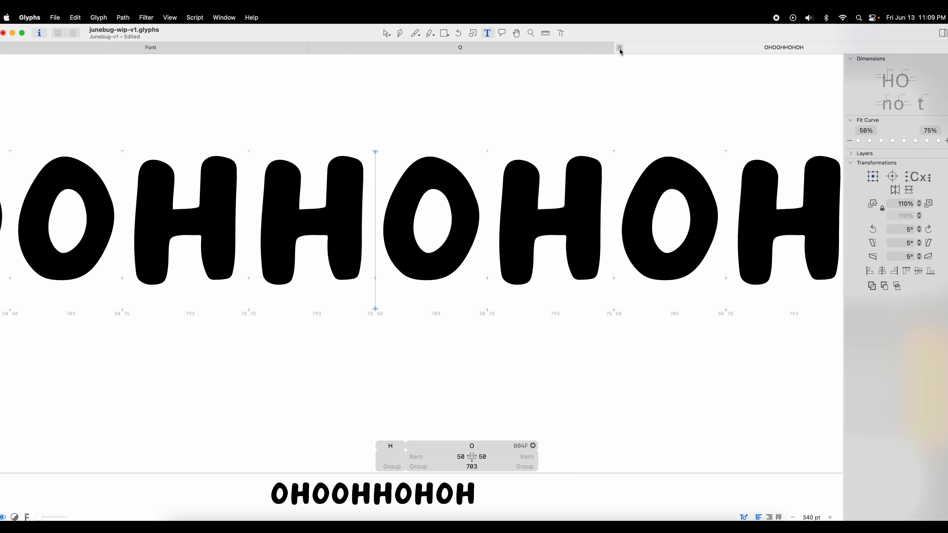
- Close the test string and O edit views to return to the font overview, and save the font file
click(619, 48)
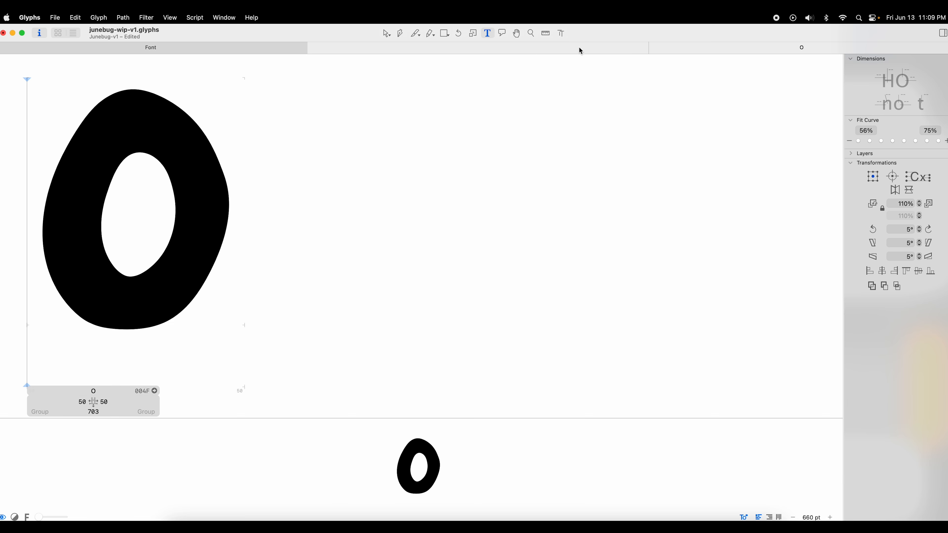
click(654, 48)
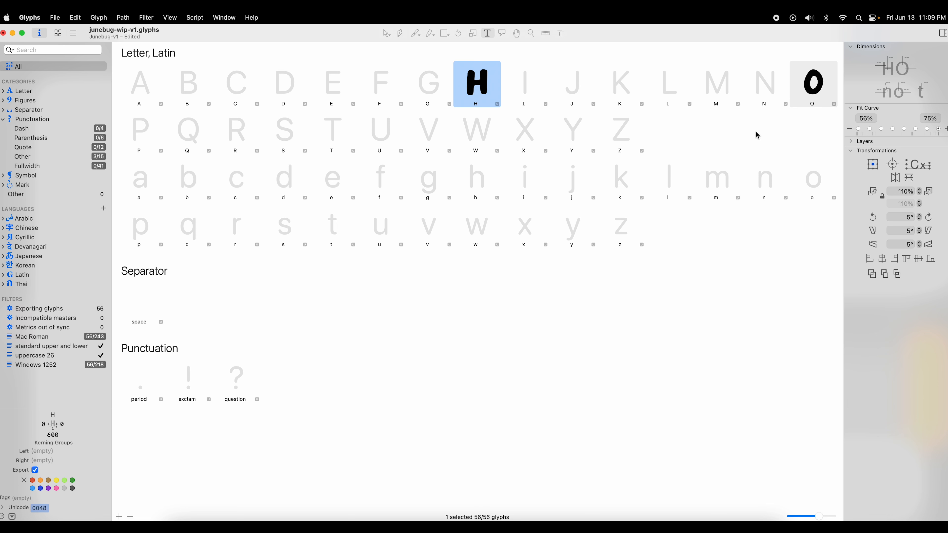
key(super+s)
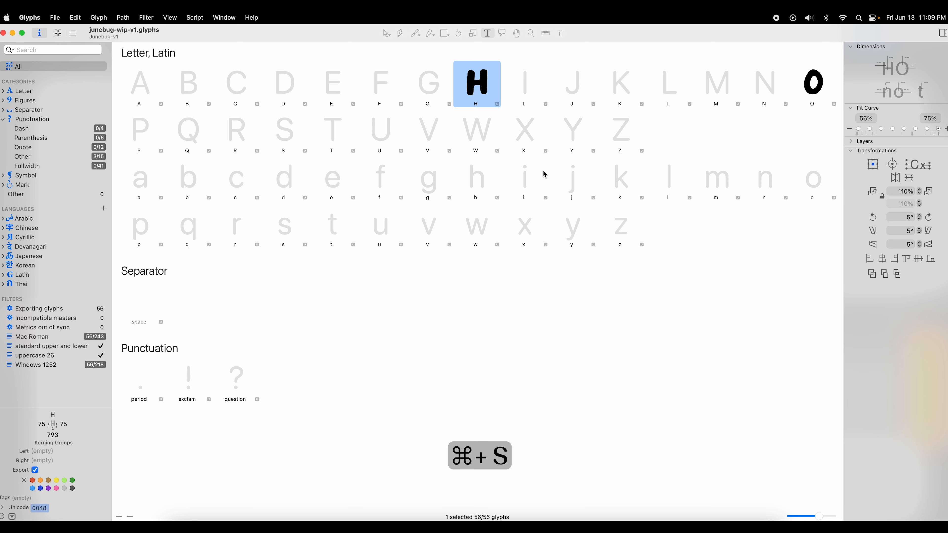
- Switch to Illustrator, replace the visible H layer with the C layer and copy the C artwork
click(431, 91)
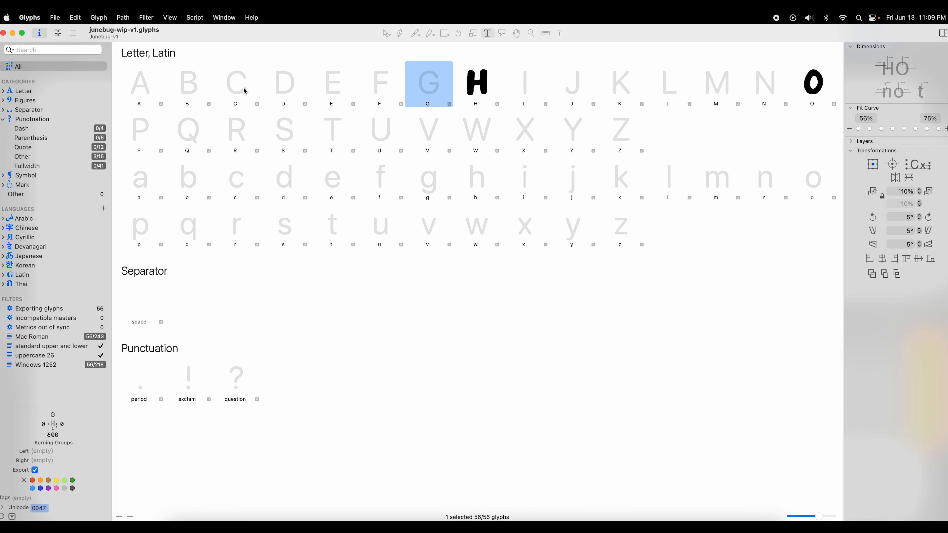
click(295, 510)
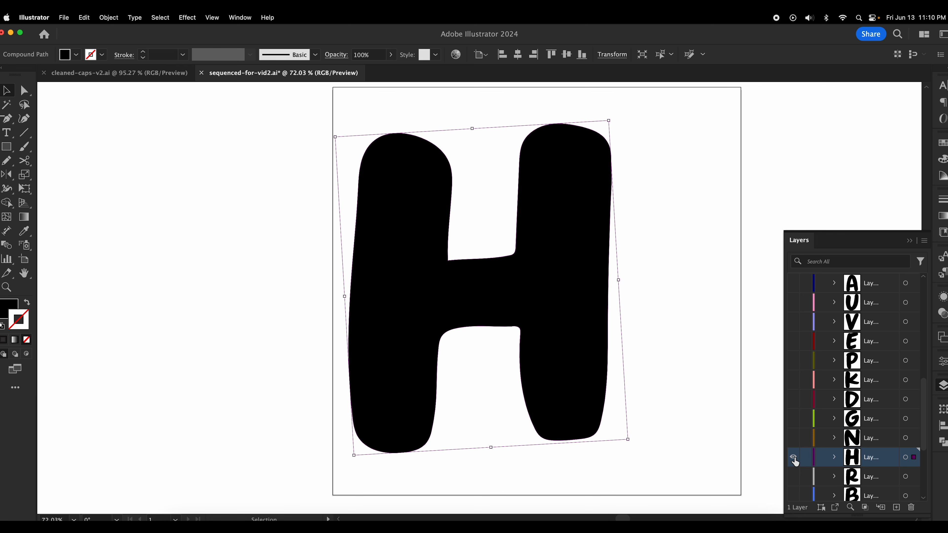
click(793, 458)
scroll(843, 423, up, 10)
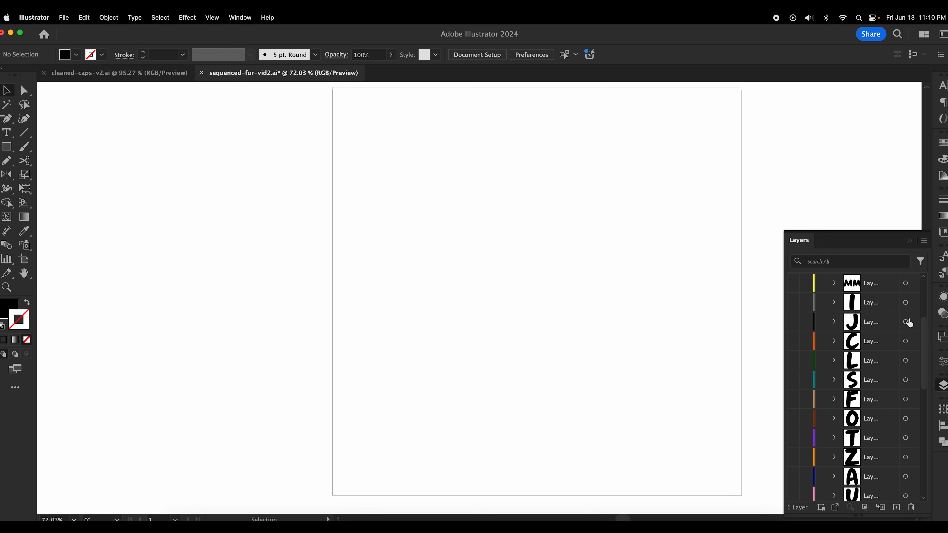
click(793, 341)
drag(336, 214, 650, 311)
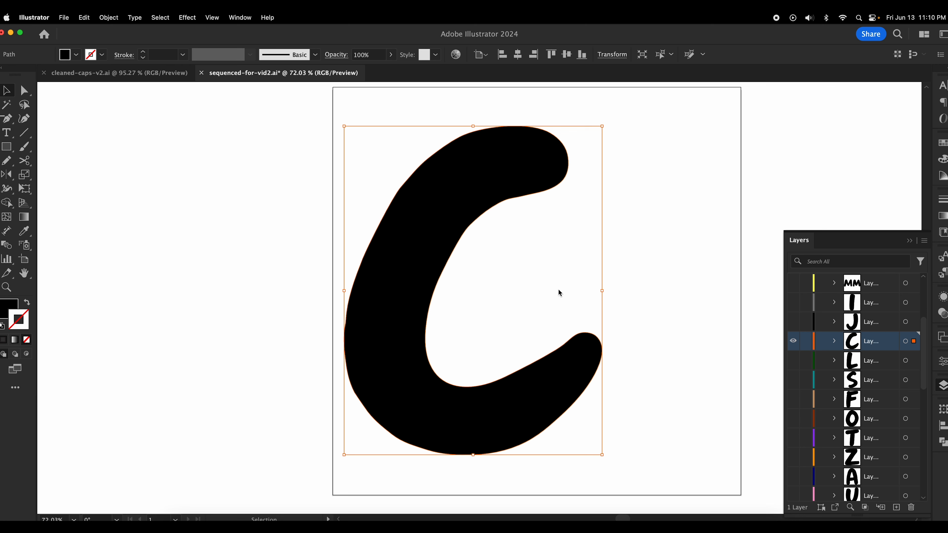
key(cmd+c)
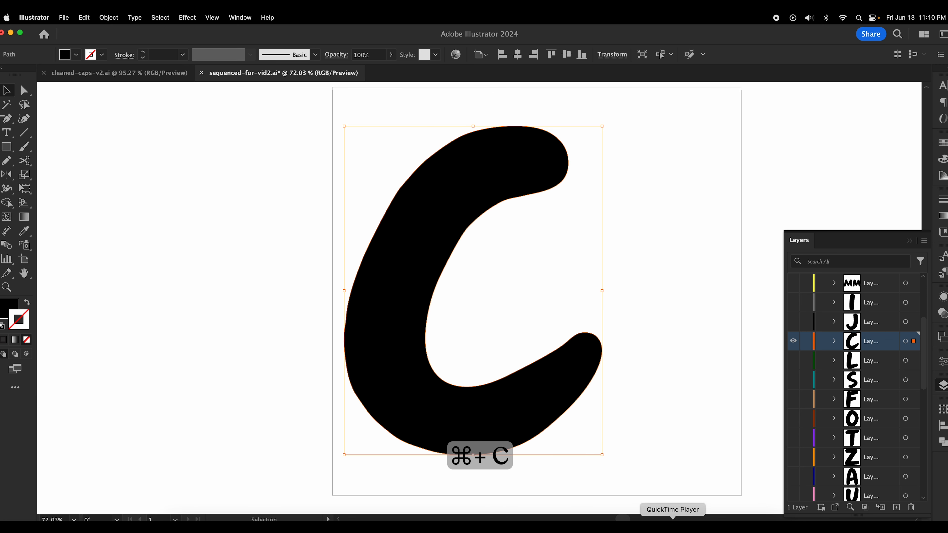
- Switch to Glyphs, open the uppercase C glyph and paste the copied outline into it with the Select tool active
click(649, 527)
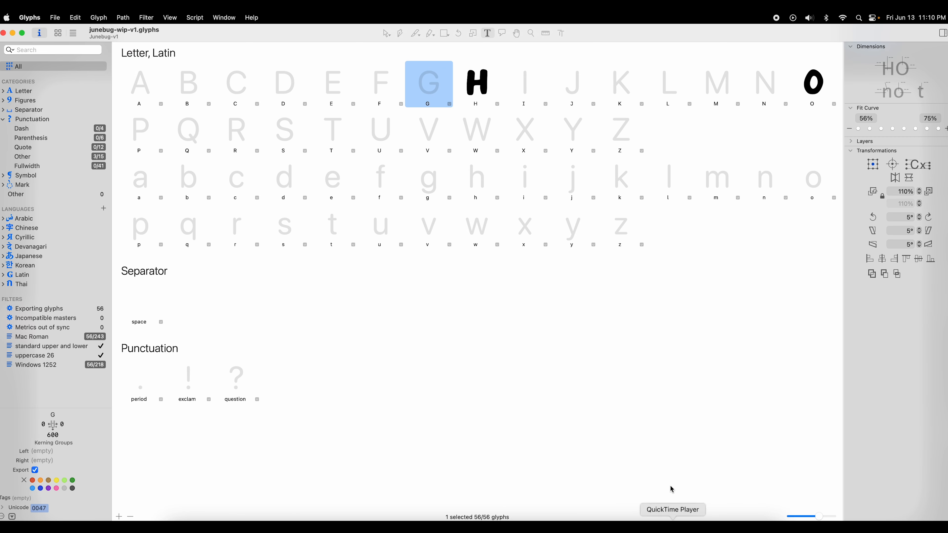
double_click(236, 91)
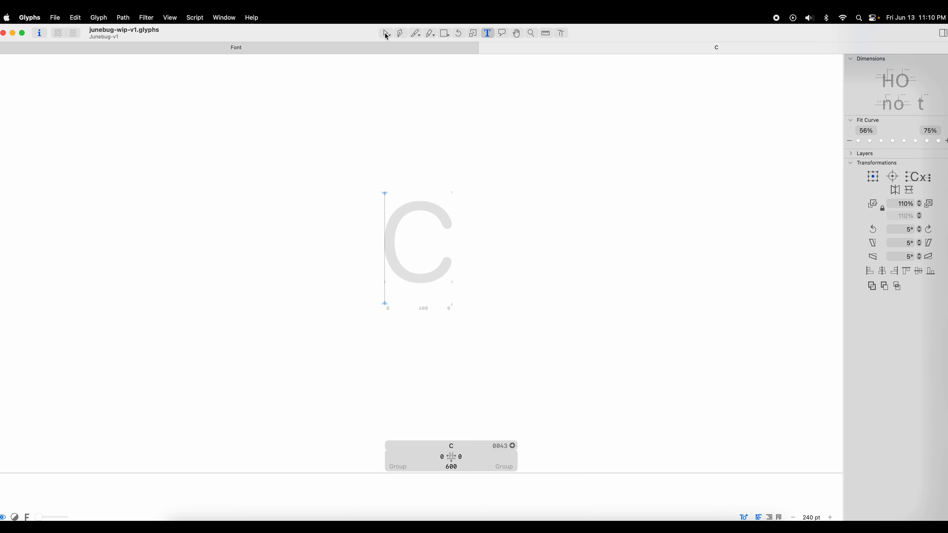
click(386, 34)
key(super+v)
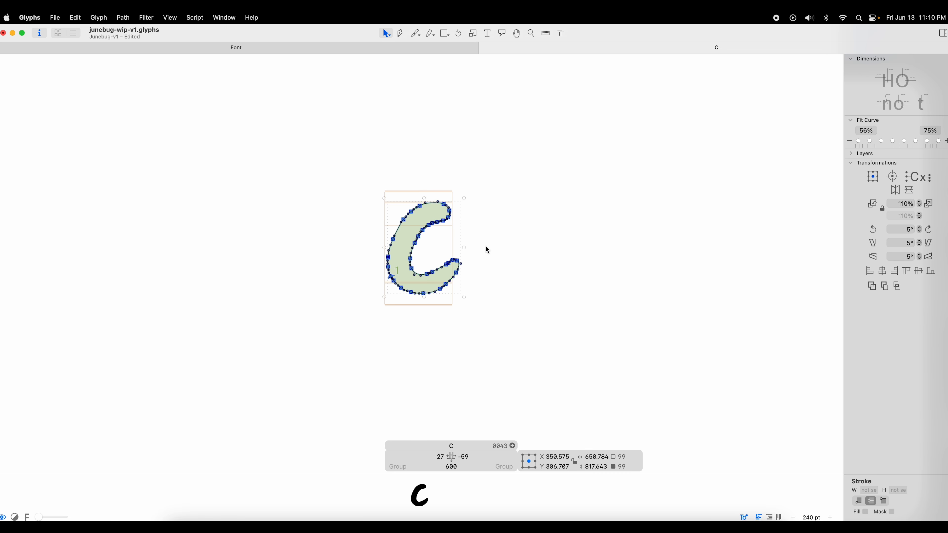
- Move the C outline up to a centre of about Y 352, and link its left and right sidebearings to O
key(super+0)
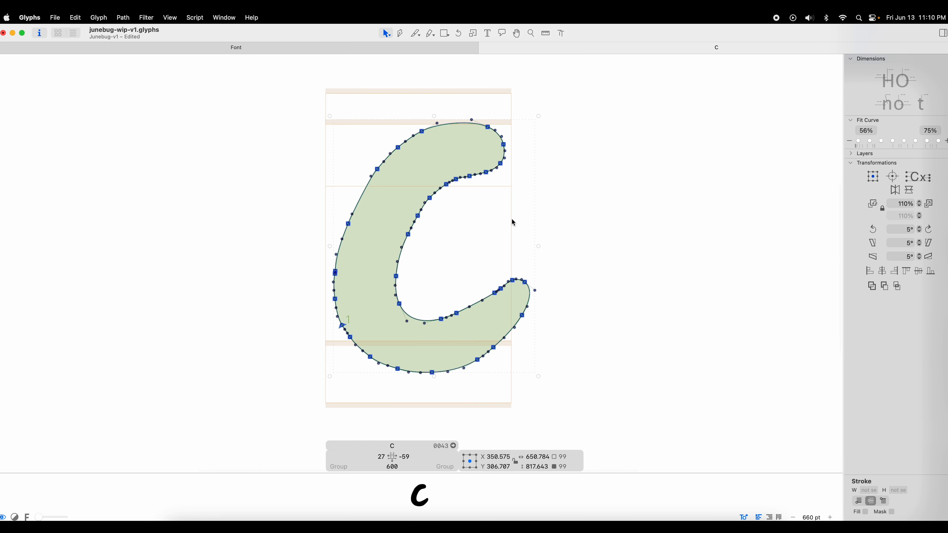
mouse_move(467, 313)
mouse_down()
mouse_move(458, 289)
mouse_move(458, 298)
mouse_up()
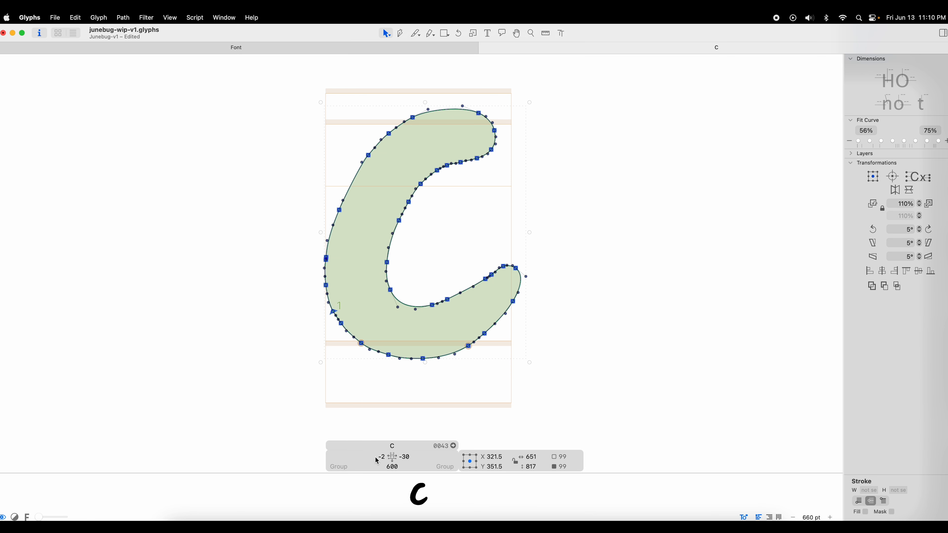
click(382, 458)
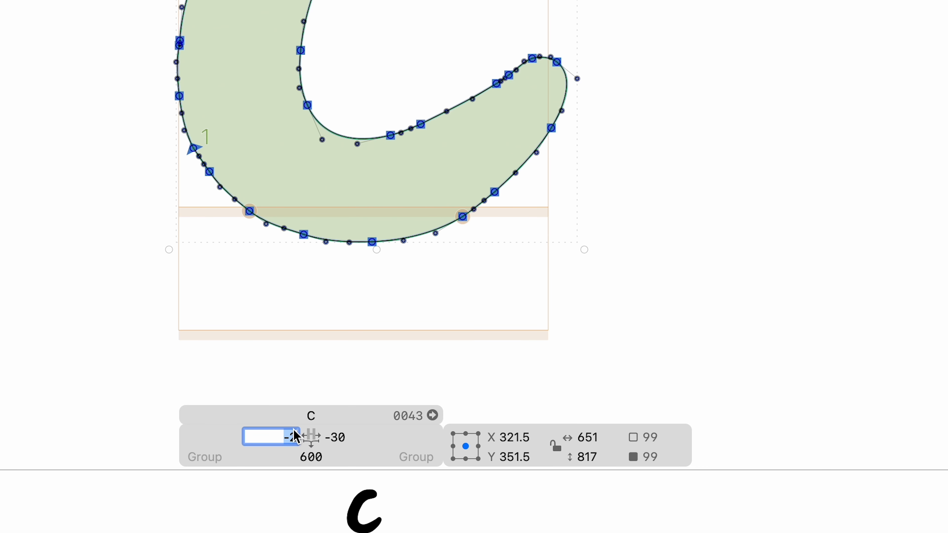
text(0)
key(Tab)
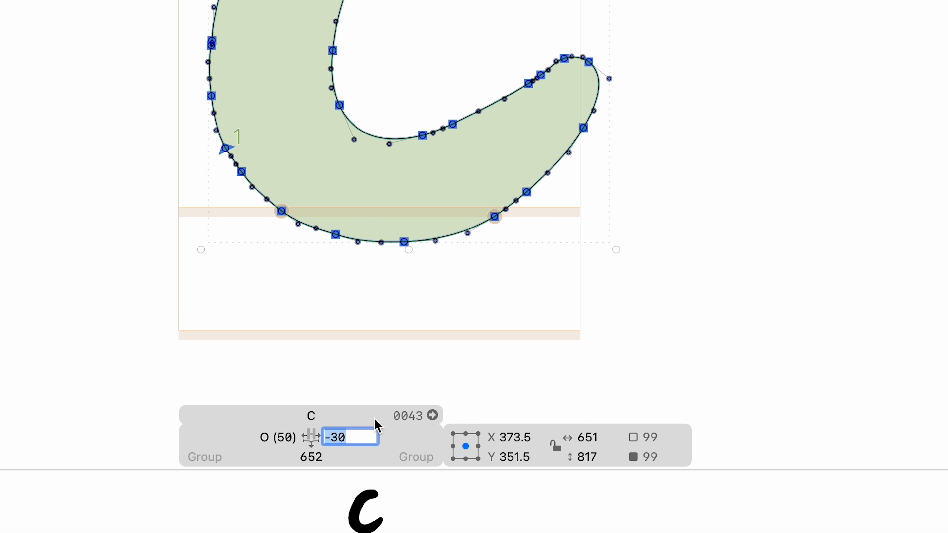
text(O)
key(Return)
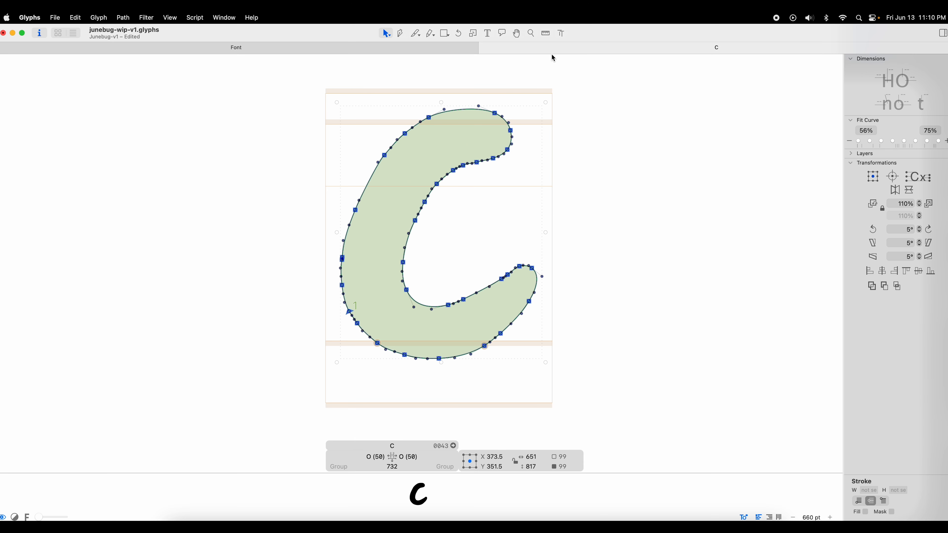
- Check the C's spacing against H and O in the test string HOCOCHC, closing the view and saving the font file when done
click(487, 33)
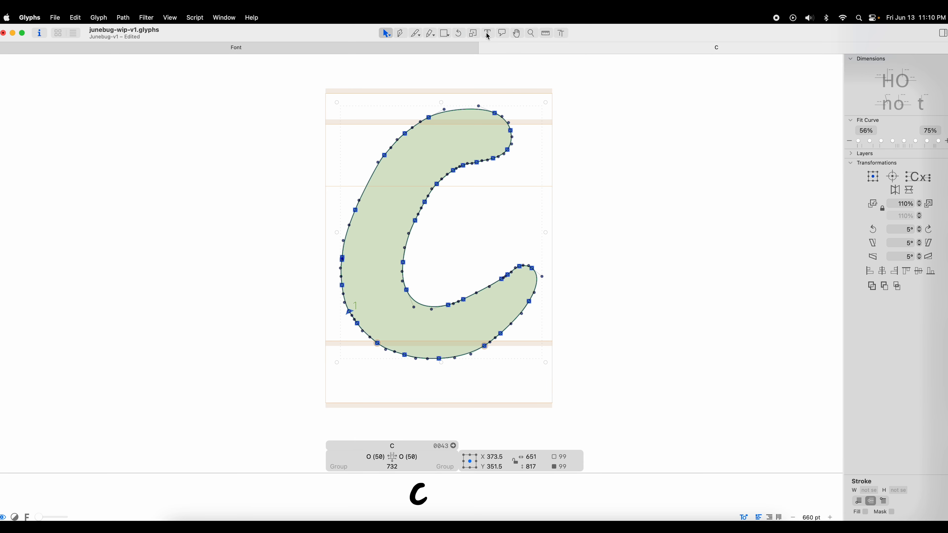
text(HO)
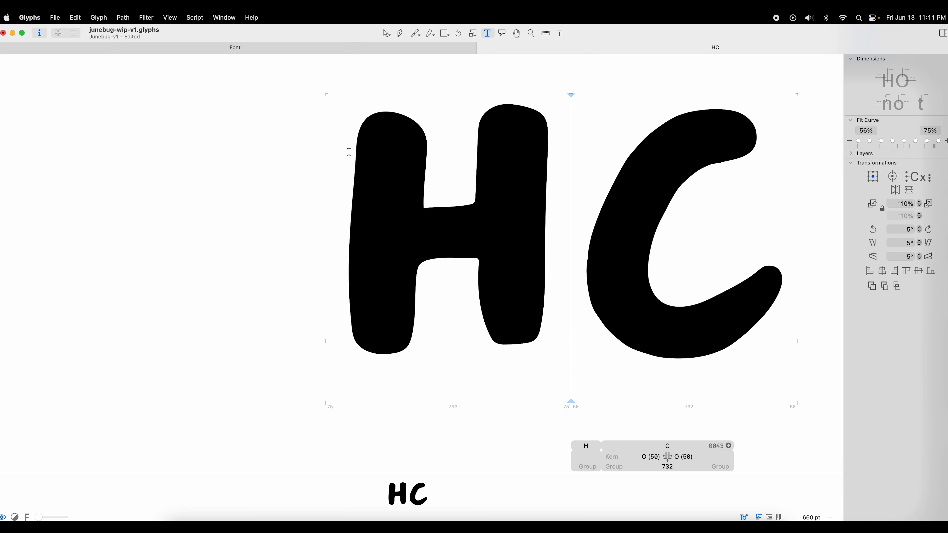
key(Right)
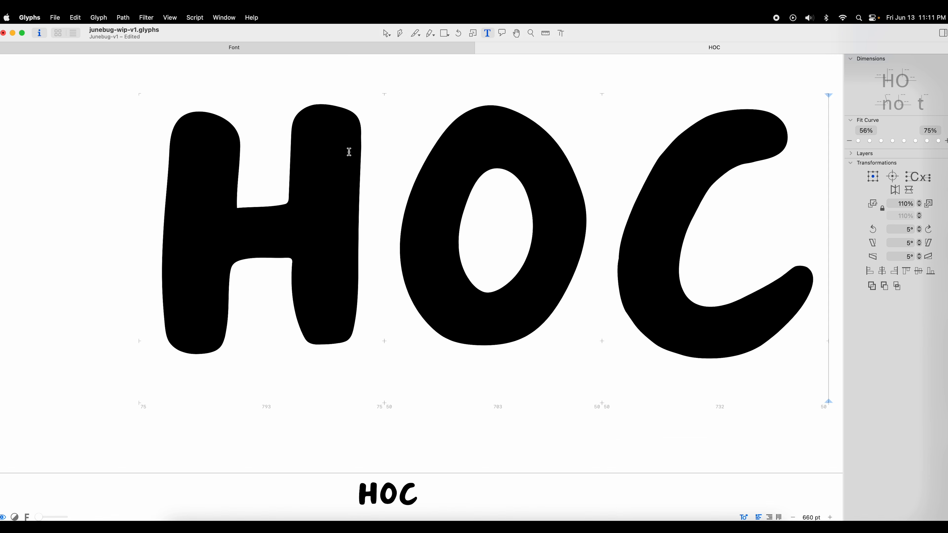
text(OCHC)
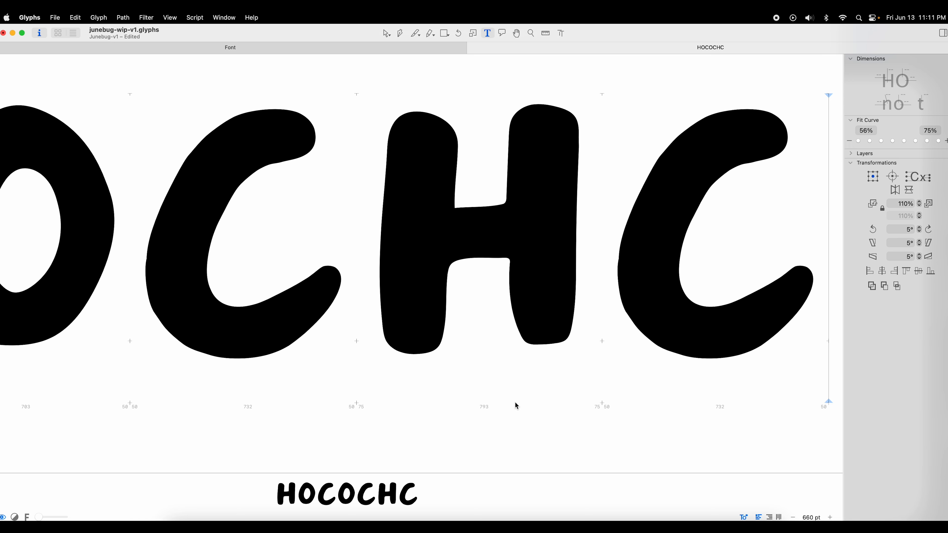
scroll(514, 403, left, 5)
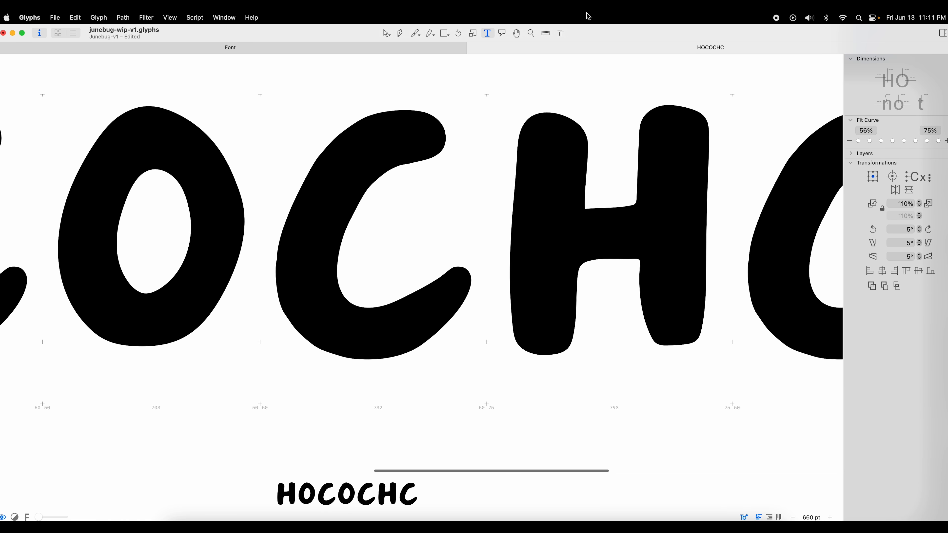
click(471, 47)
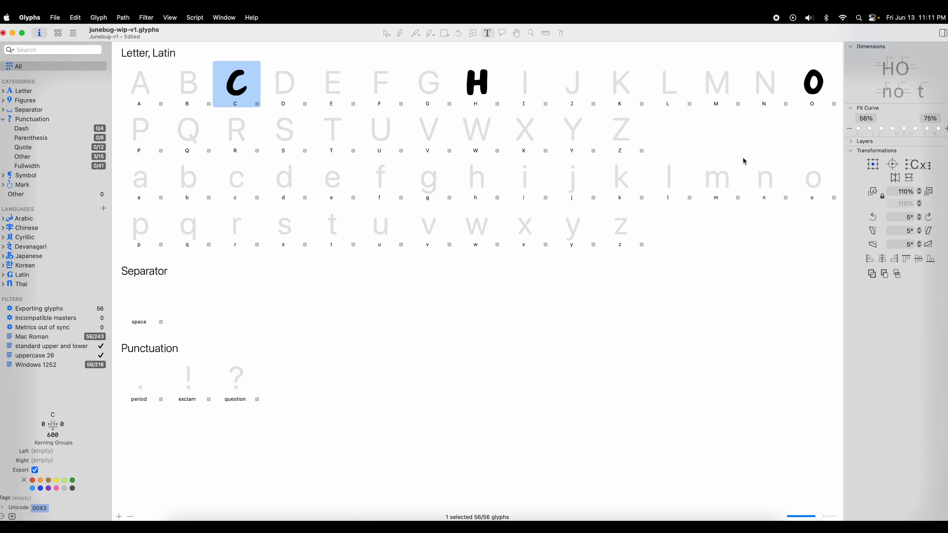
key(super+s)
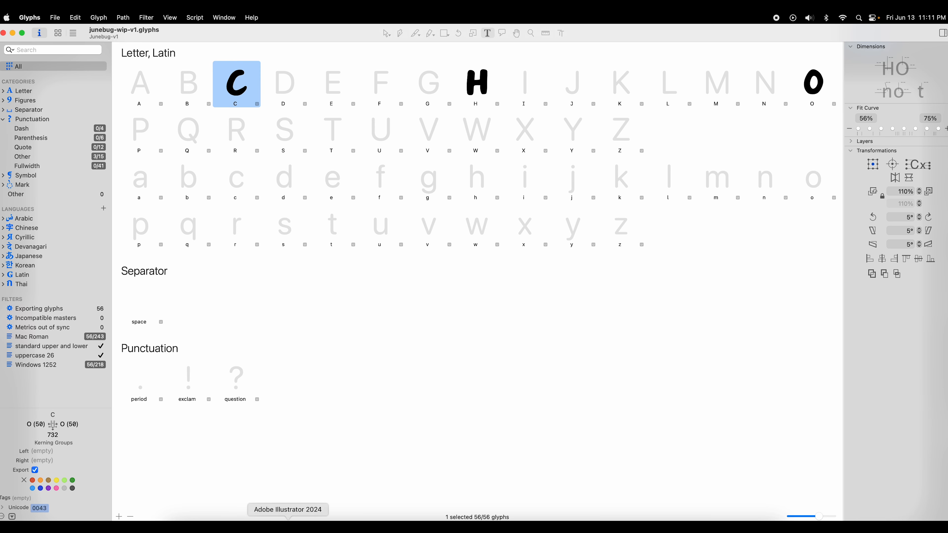
- Switch to Illustrator and copy the D artwork
click(290, 526)
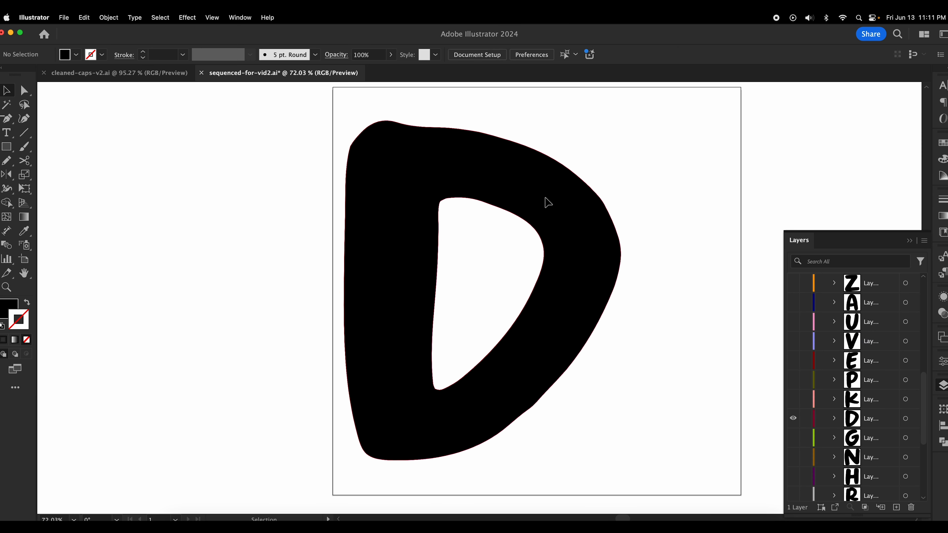
click(547, 201)
key(super+c)
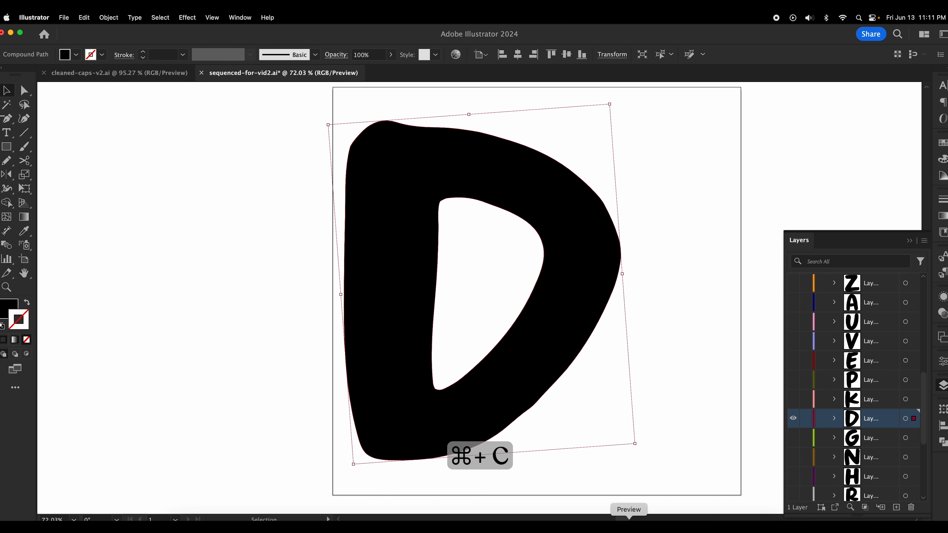
- Switch to Glyphs, open the uppercase D glyph and paste the copied outline into it with the Select tool active
click(650, 526)
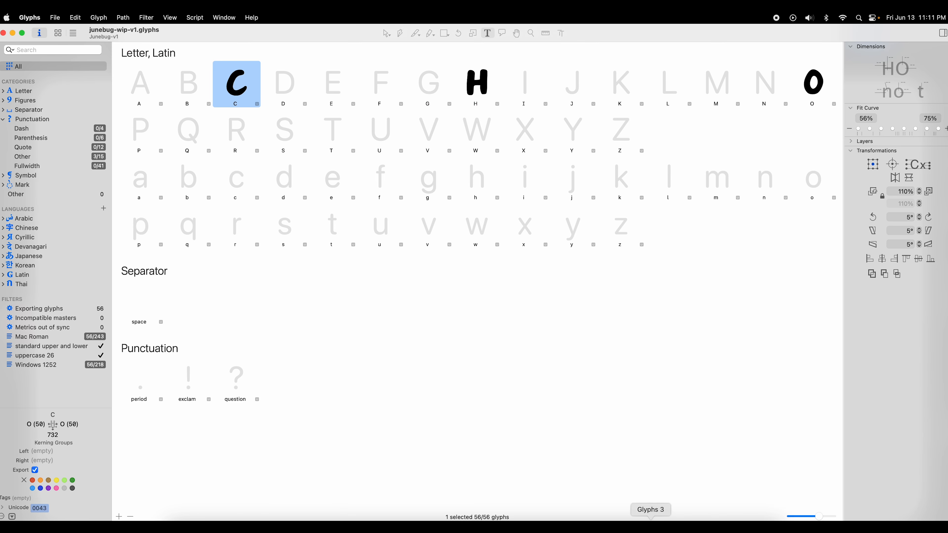
double_click(282, 84)
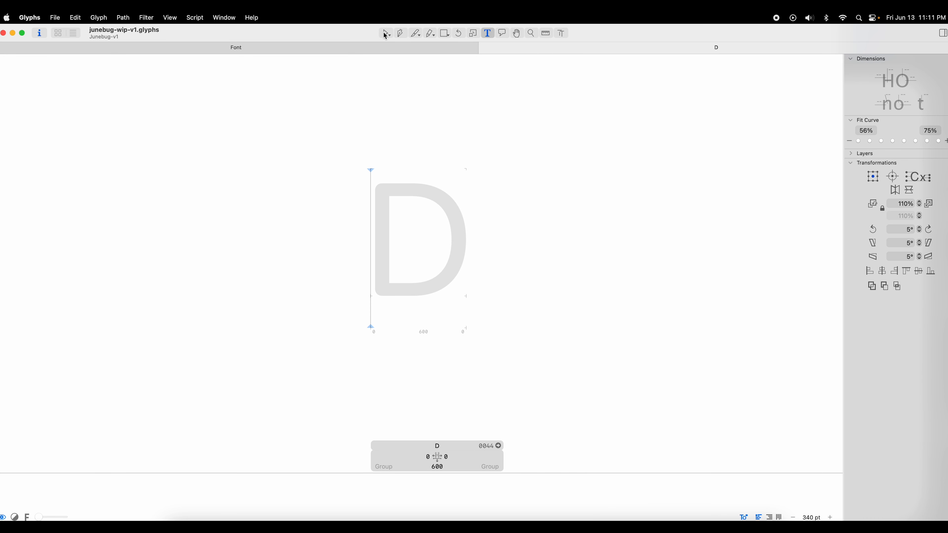
click(385, 34)
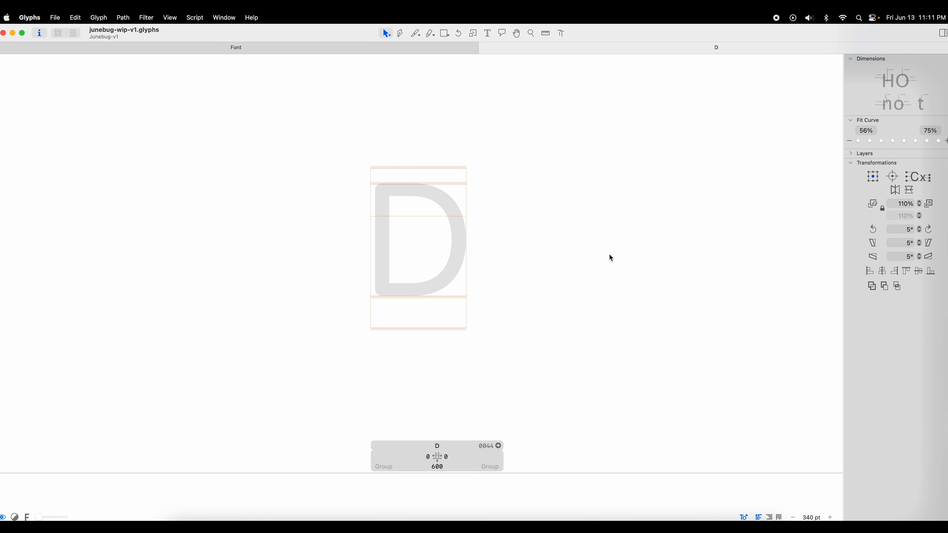
key(super+v)
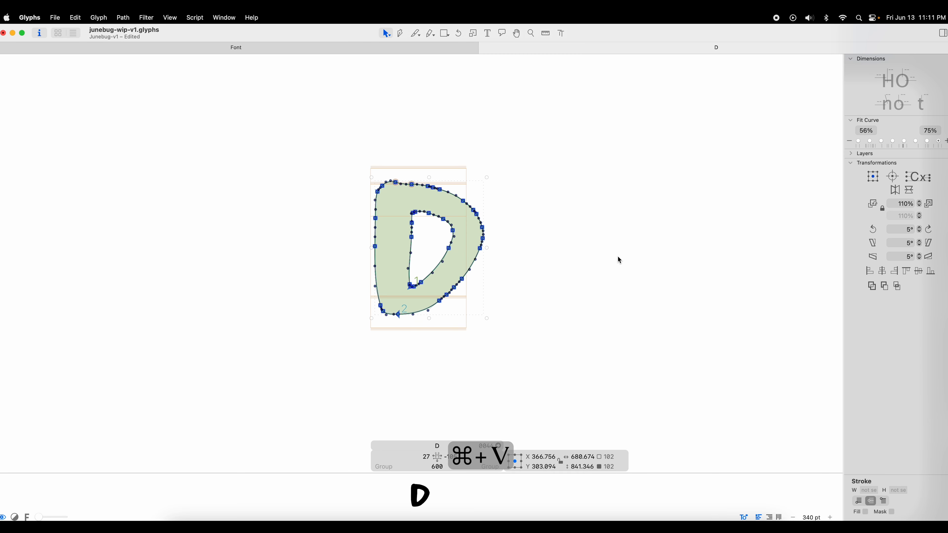
- Move the D outline up to a centre of about Y 374, and link its left sidebearing to H and its right to O
drag(455, 290, 454, 279)
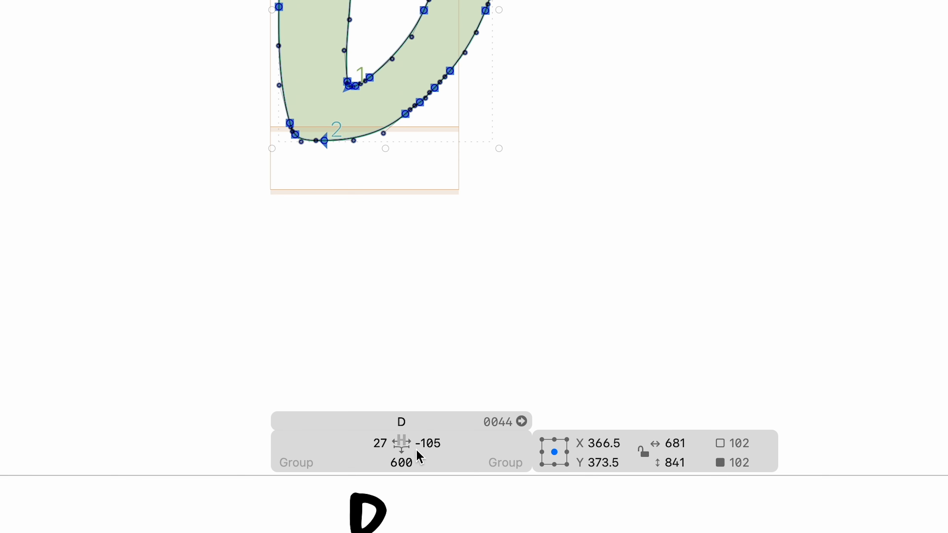
click(425, 457)
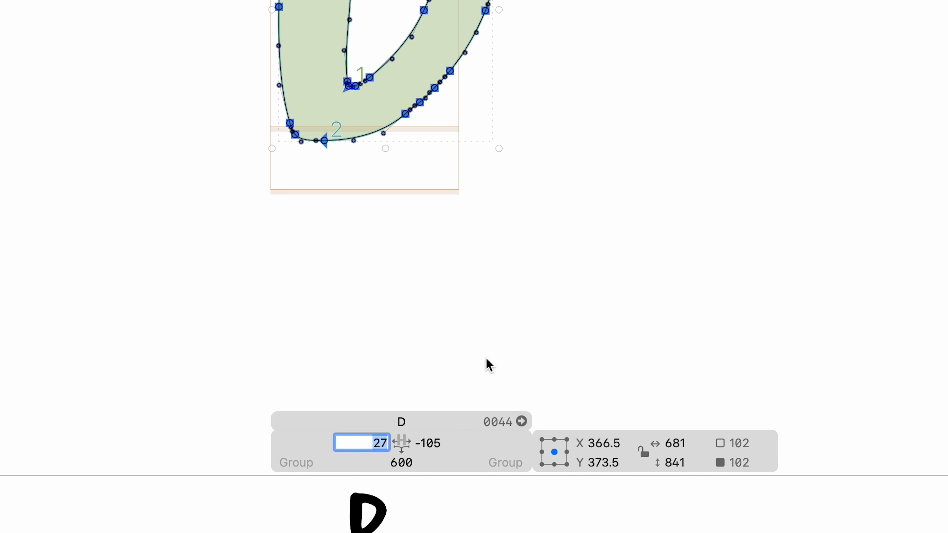
text(H)
key(Return)
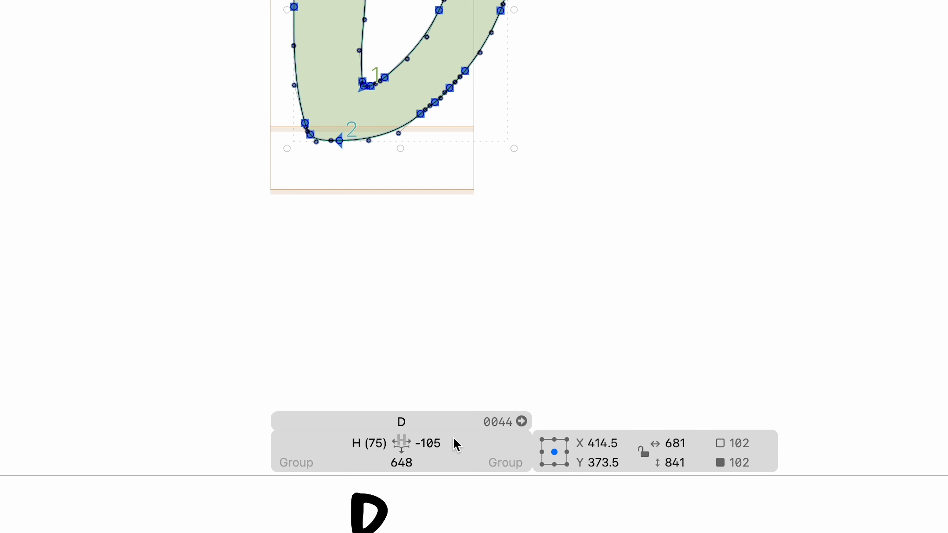
click(425, 443)
text(O)
key(Return)
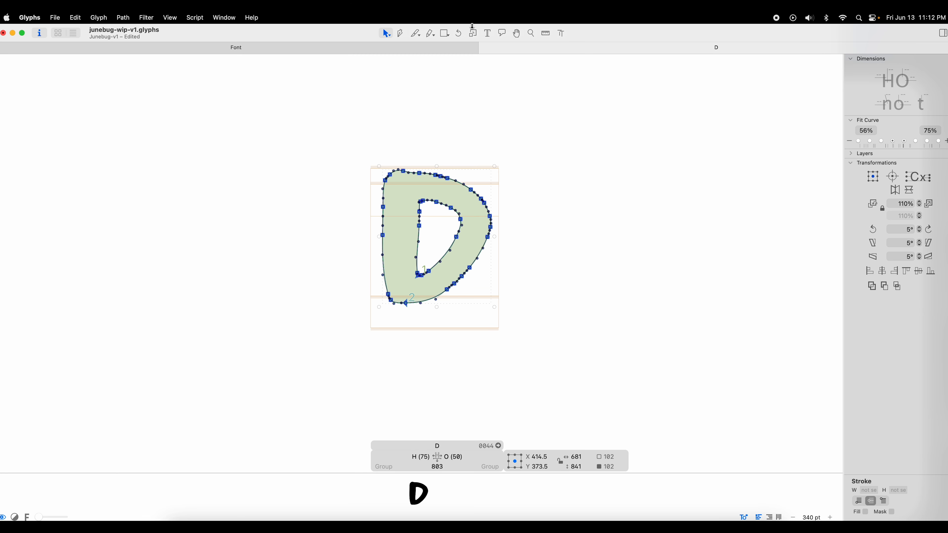
- Check the D's spacing in the test string OHDHDOCC, closing the view and saving the font file when done
click(487, 33)
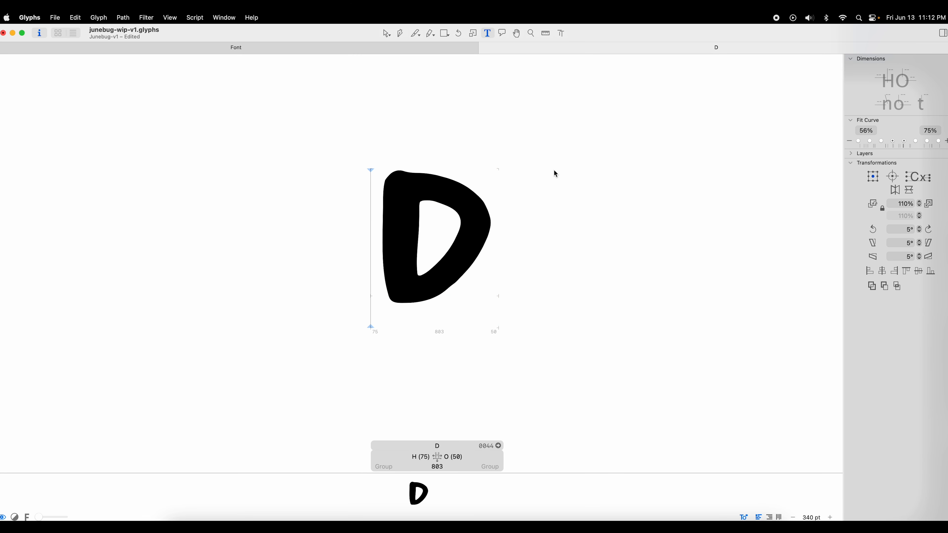
text(OHDHD)
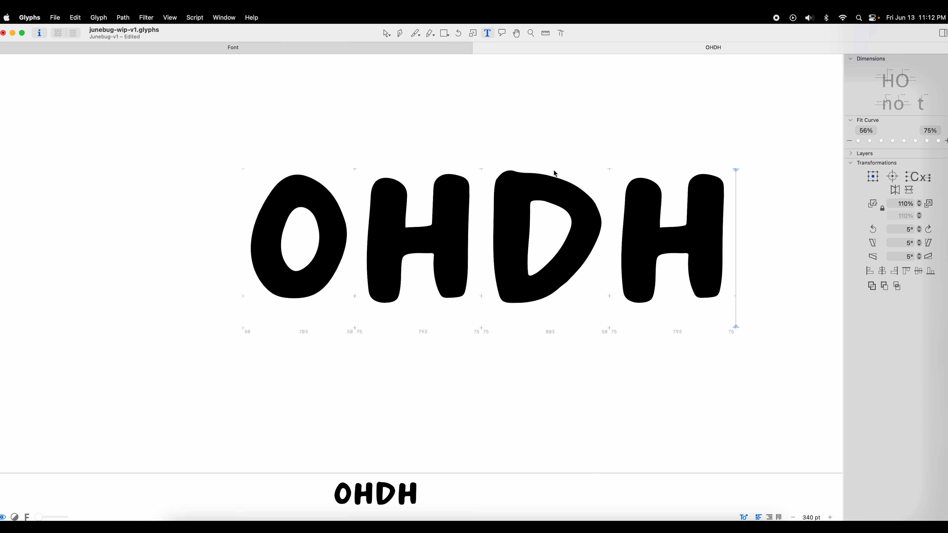
text(O)
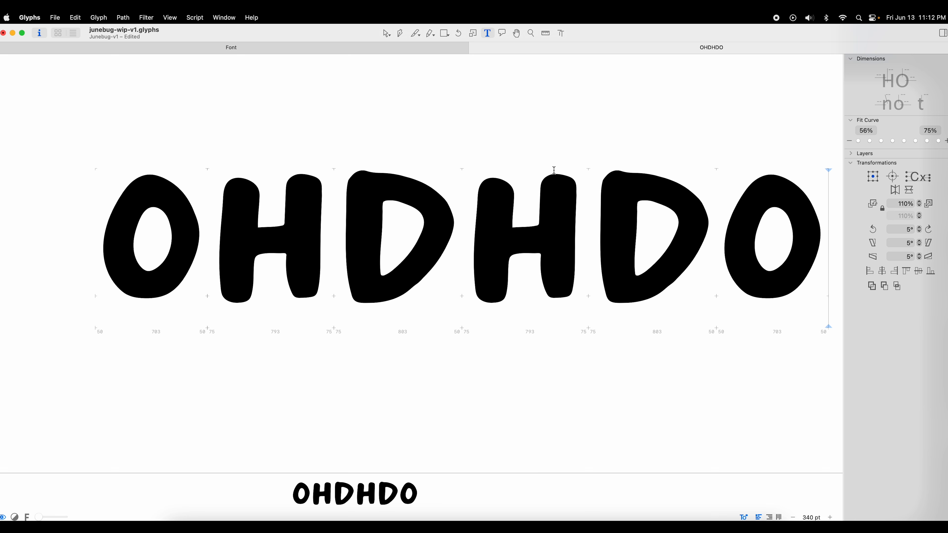
text(CC)
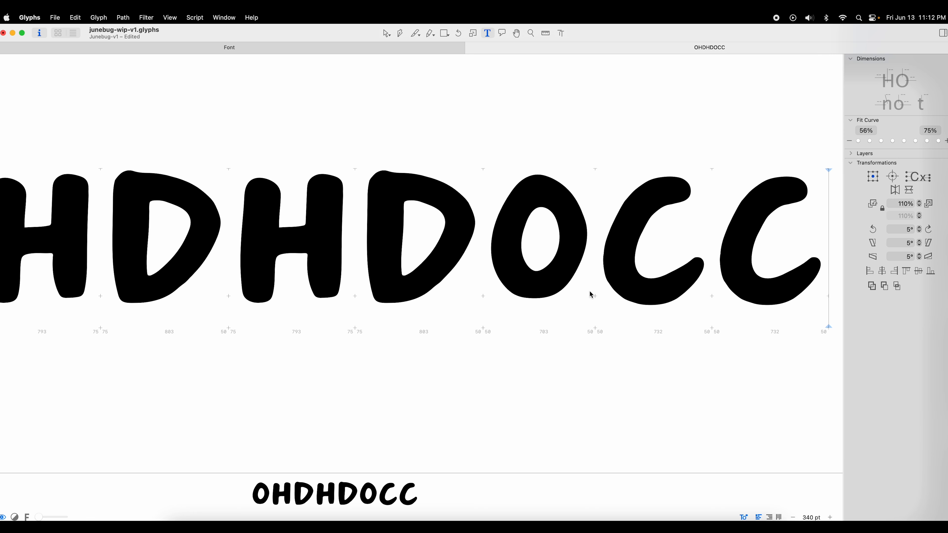
scroll(612, 293, left, 5)
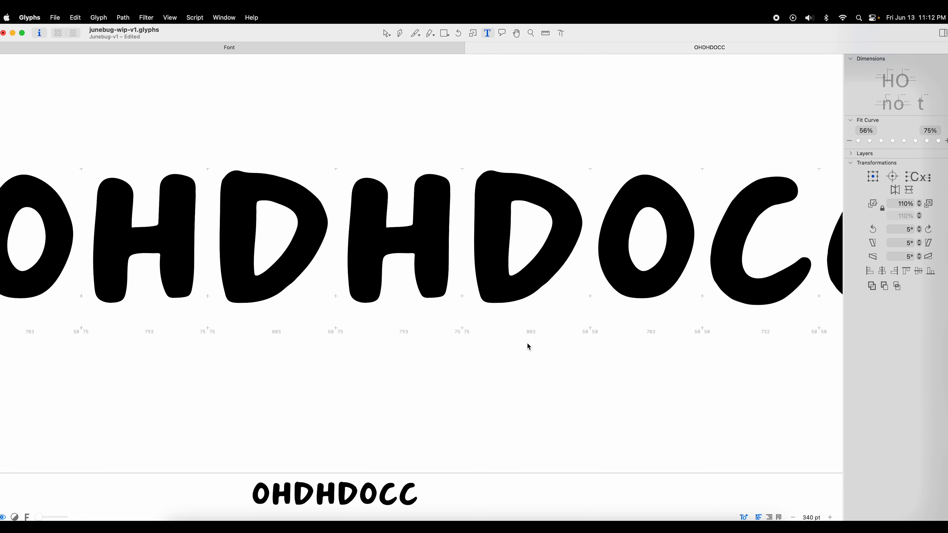
click(470, 48)
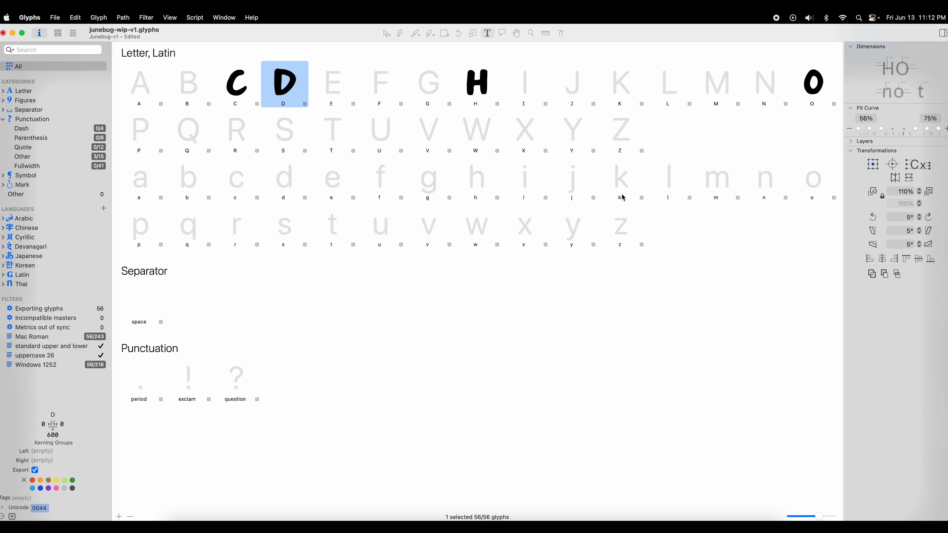
key(super+s)
- Copy the A artwork in Illustrator and paste it into the uppercase A glyph in Glyphs with the Select tool active
click(288, 526)
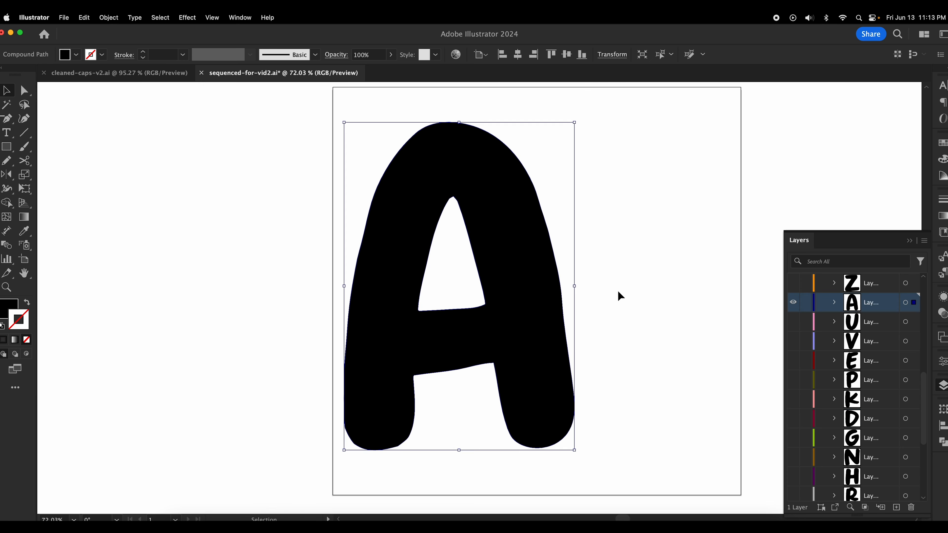
key(super+c)
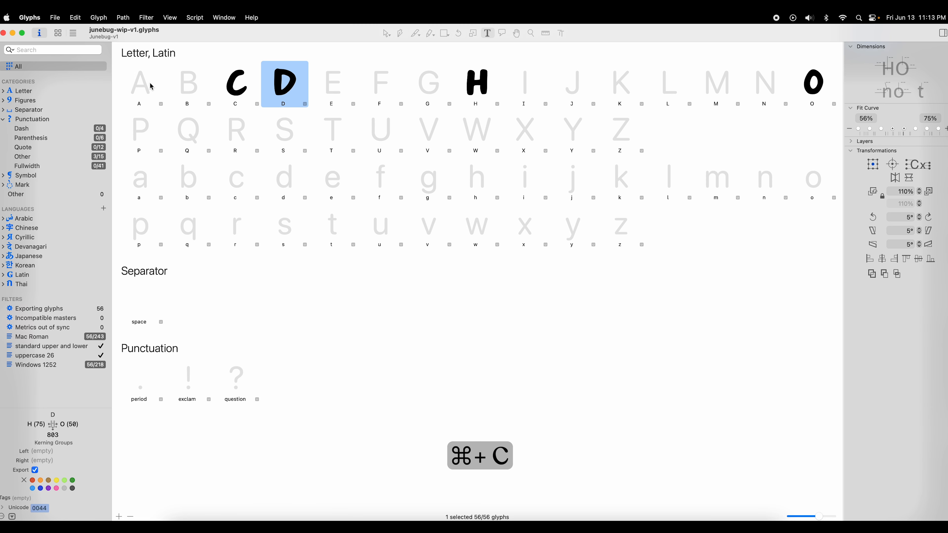
double_click(148, 87)
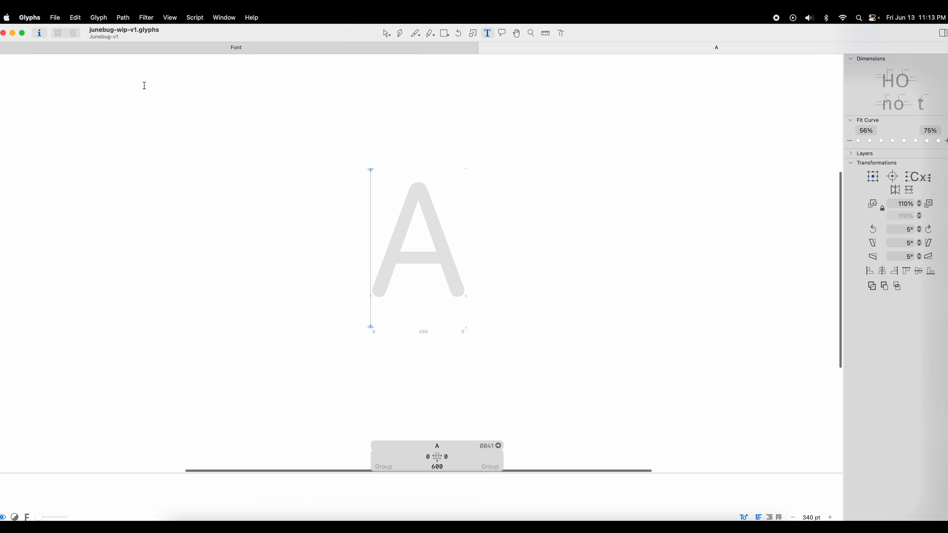
click(387, 32)
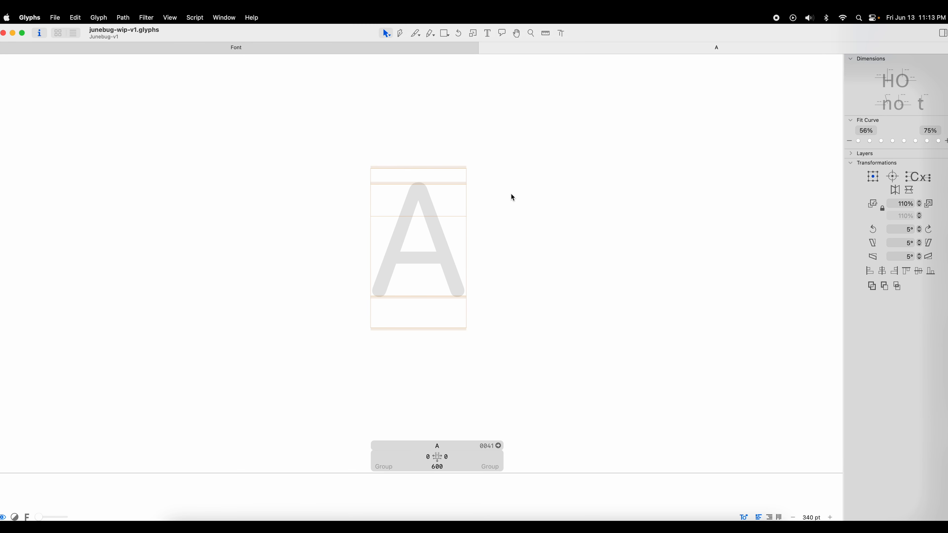
key(super+v)
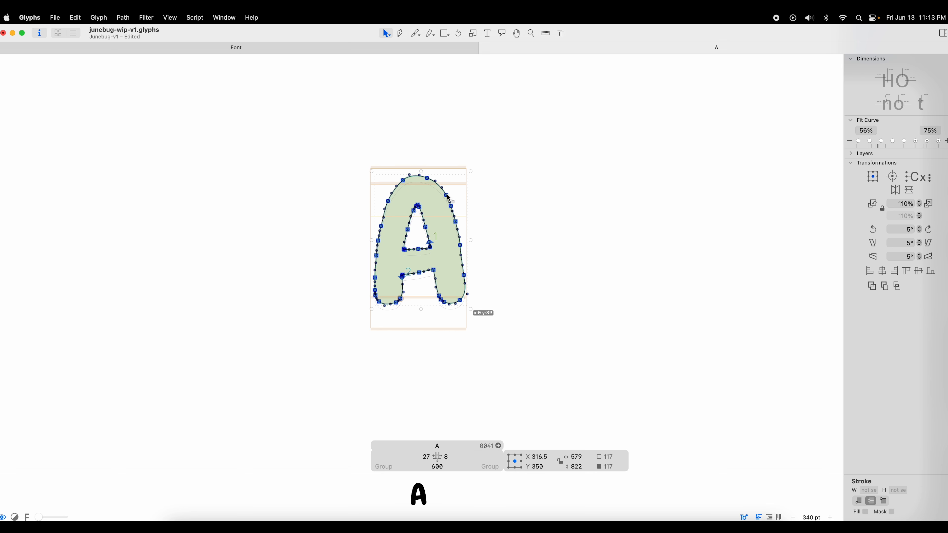
- Lower the A outline to a centre of about Y 345 and rotate it slightly clockwise about its crossbar
drag(447, 194, 447, 197)
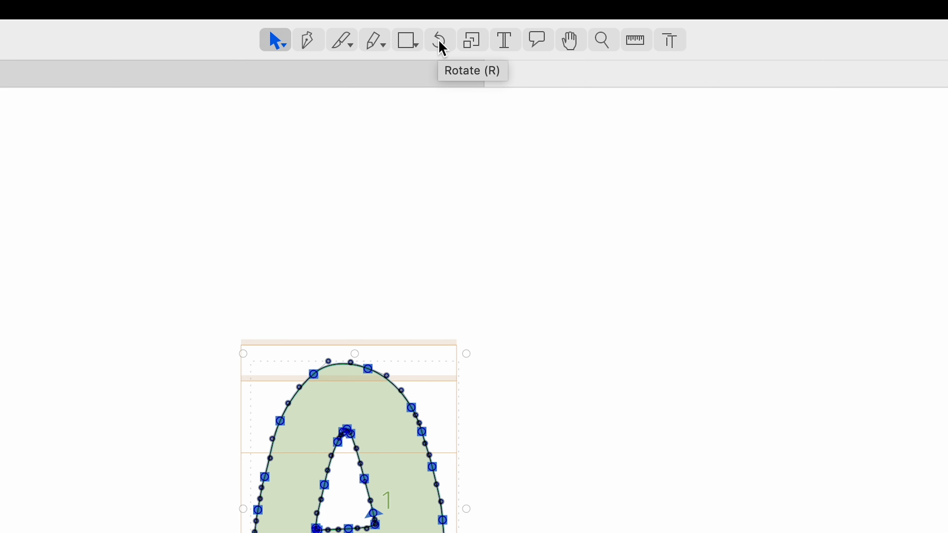
click(440, 40)
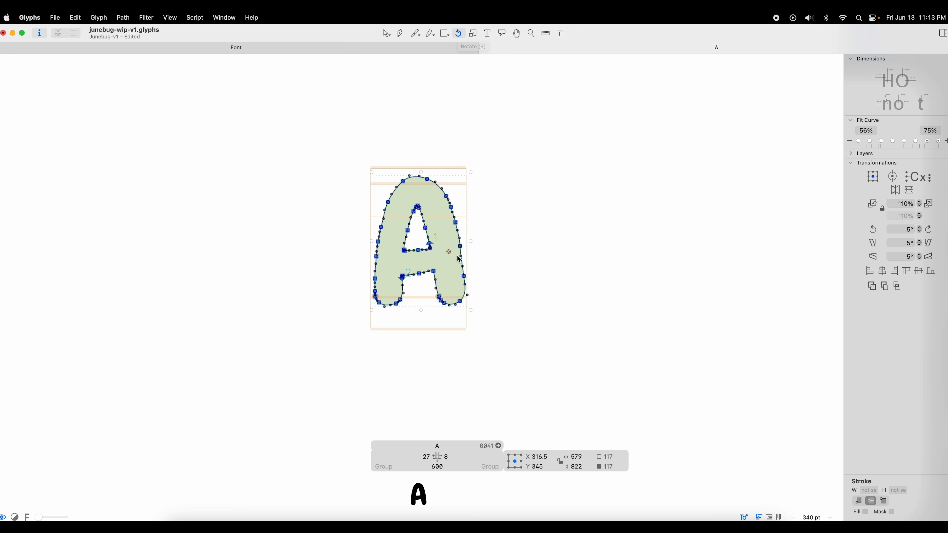
click(416, 531)
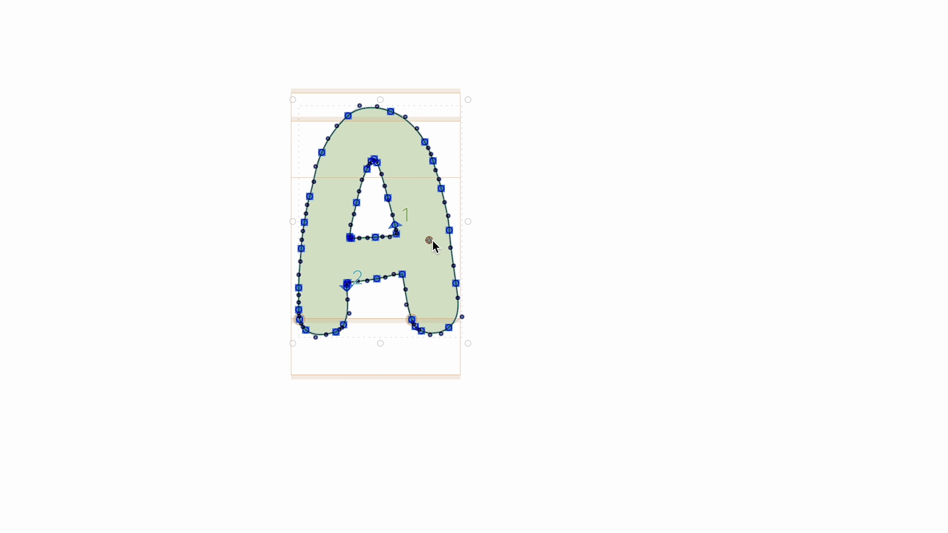
click(374, 250)
drag(366, 36, 377, 32)
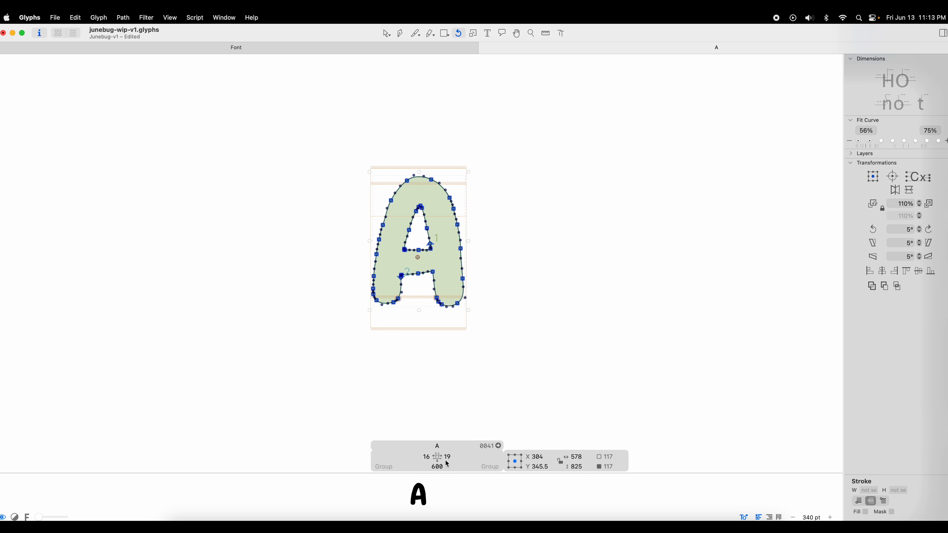
- Link both the left and right sidebearings of the uppercase A to O
click(421, 459)
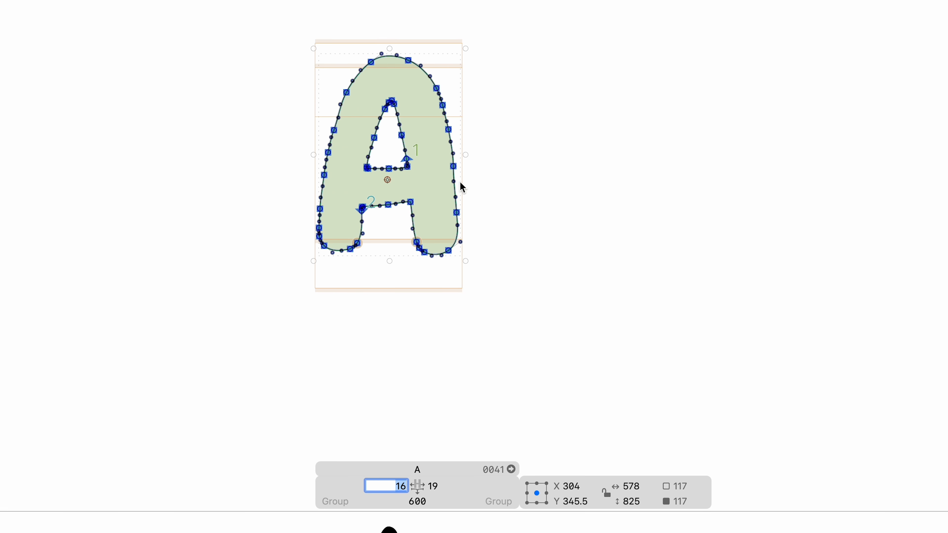
text(=O)
key(Tab)
text(=O)
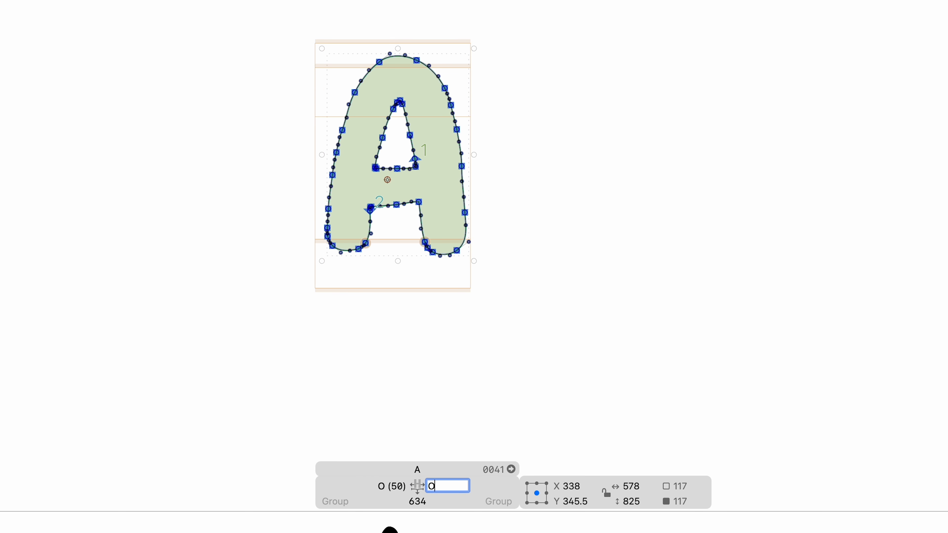
key(Return)
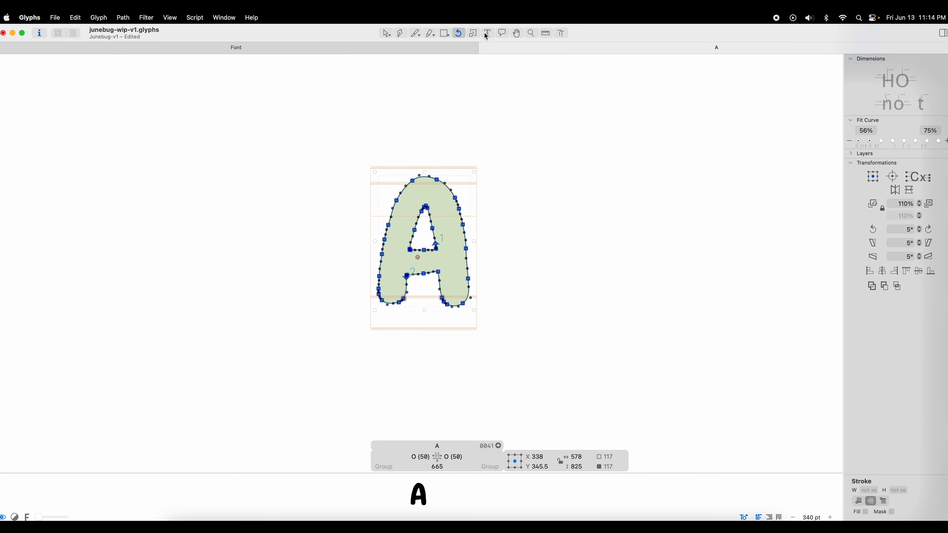
- Extend the edit view into the test string OAOAHAA to compare the A's spacing with O, H and itself
click(489, 34)
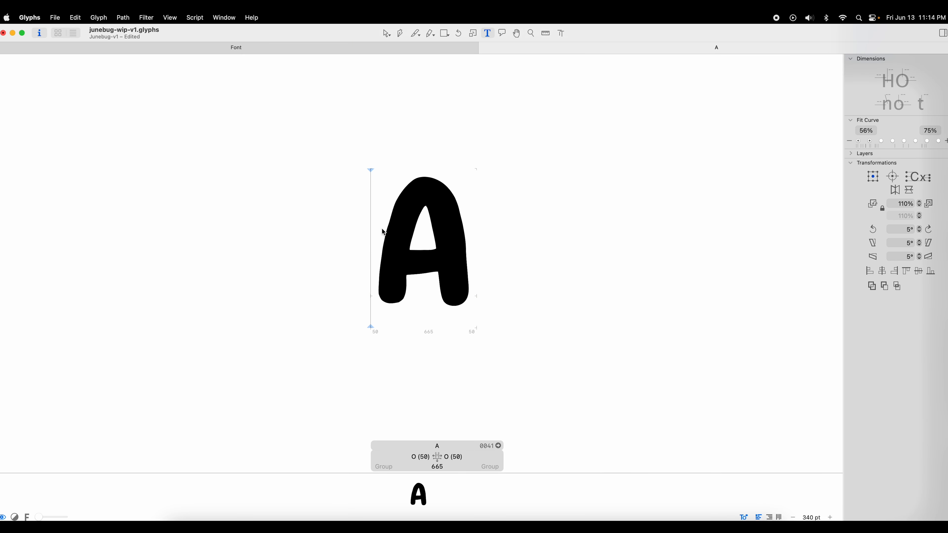
text(OAOAH)
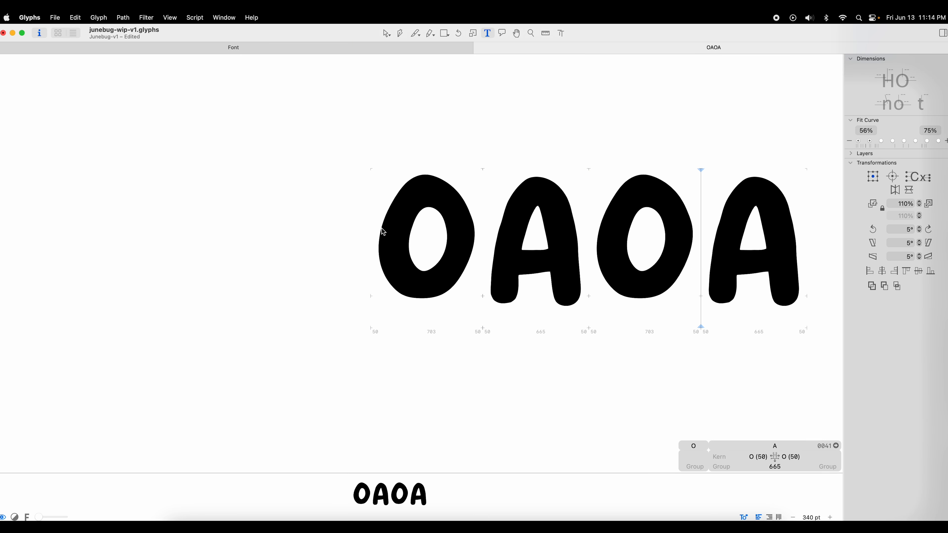
text(AA)
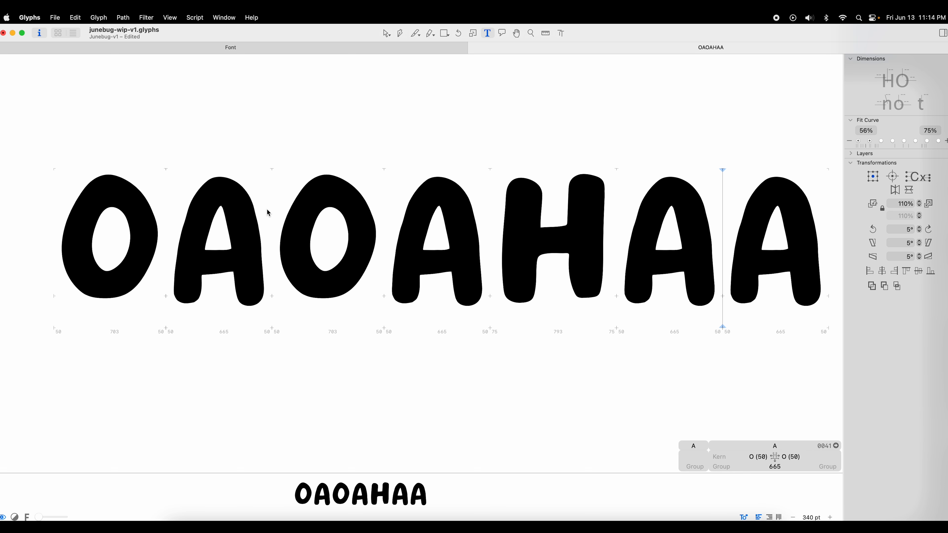
scroll(266, 209, right, 1)
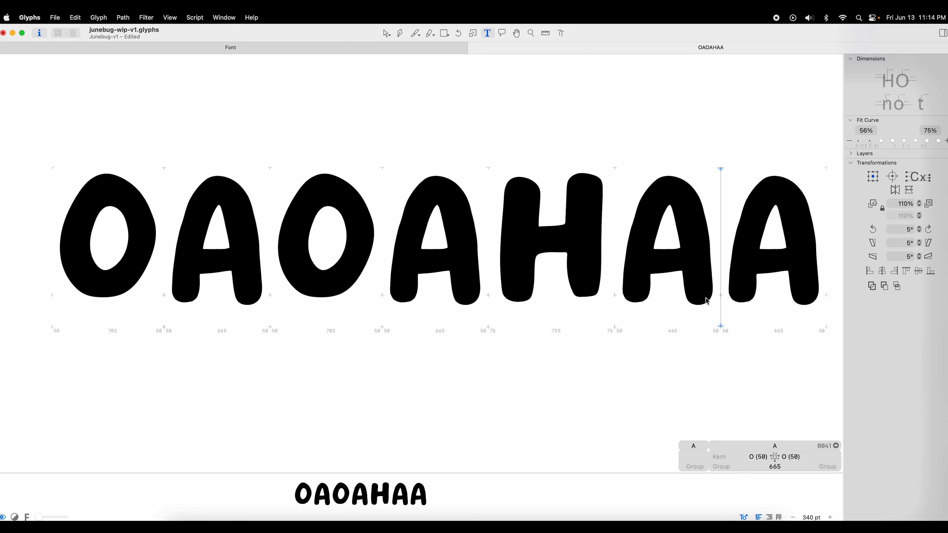
- Move the outline of the second A in the test string up to a centre of about Y 366
click(381, 243)
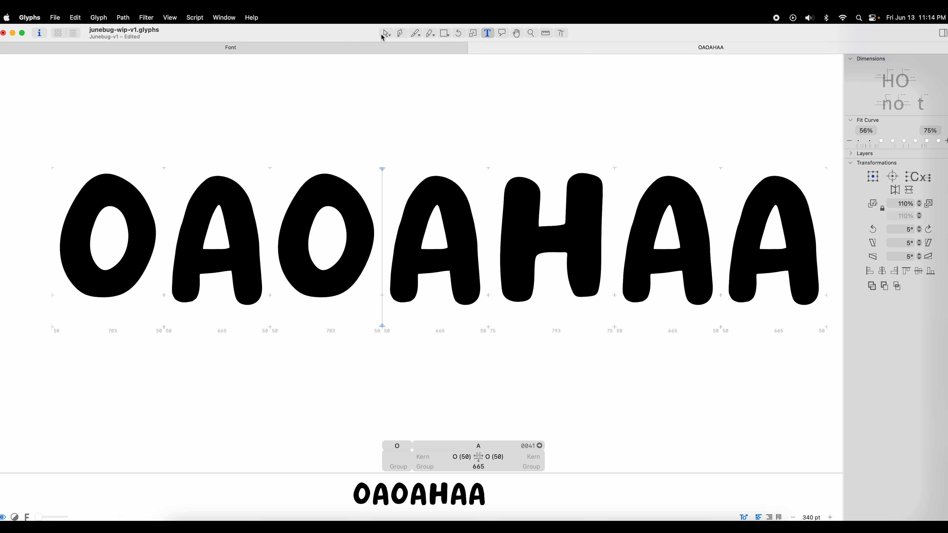
click(386, 35)
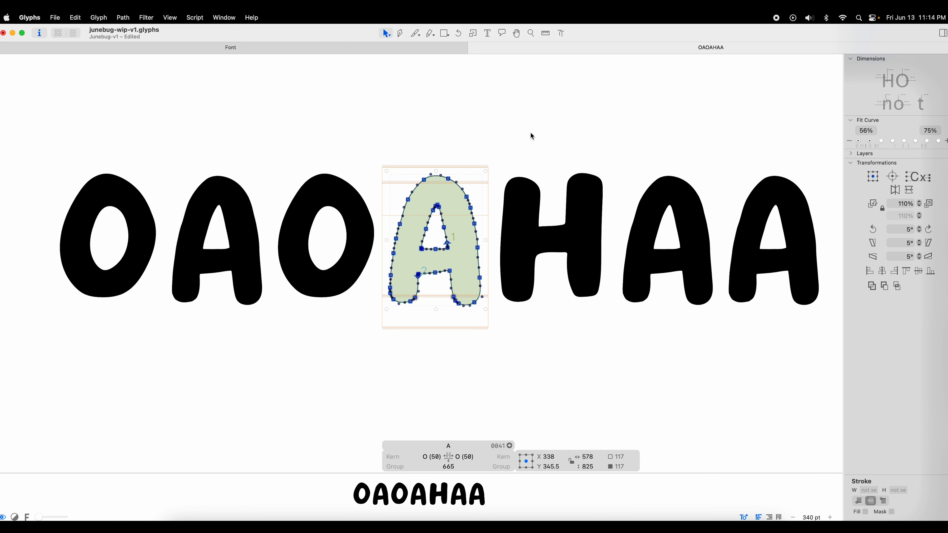
key(Up)
key(Up)
key(Up)
key(Up)
key(Up)
key(Up)
key(Up)
key(Up)
key(Up)
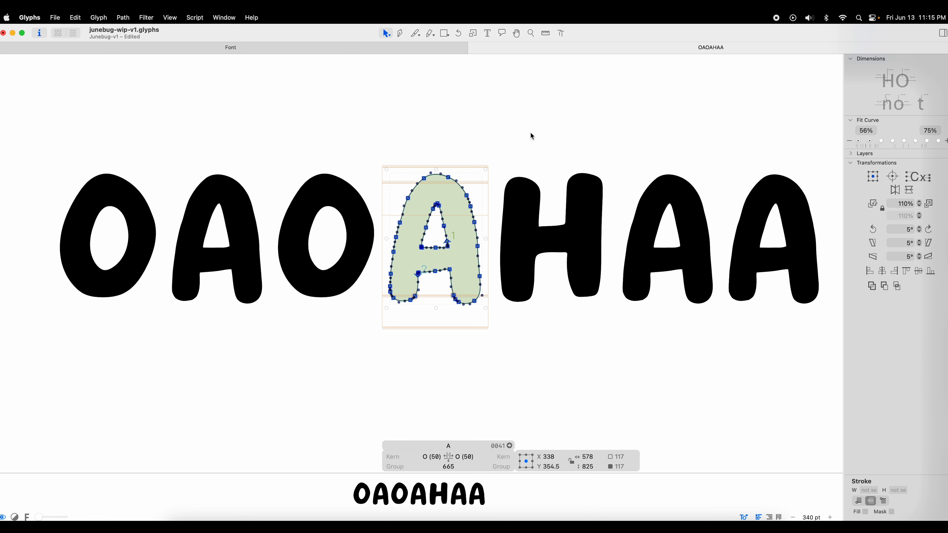
key(Up)
key(Up)
key(Up)
key(Up)
key(Up)
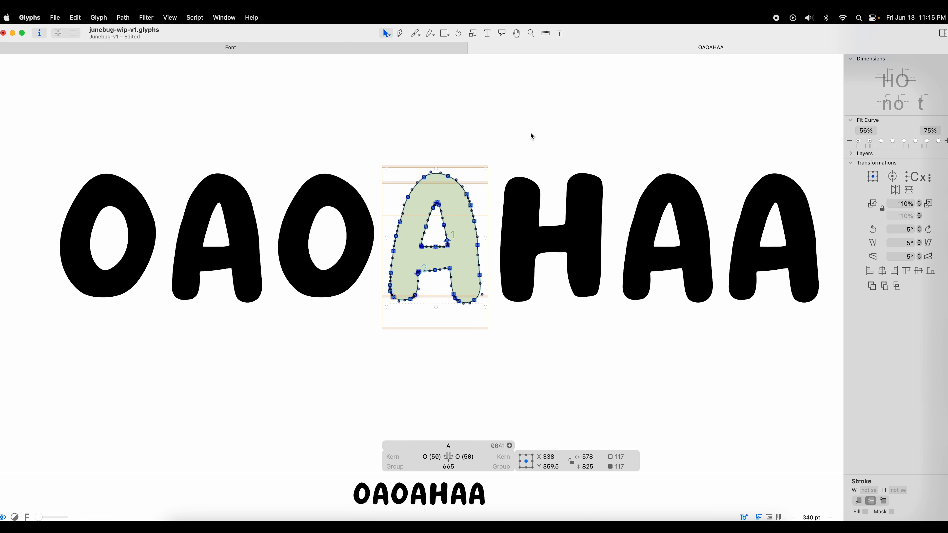
key(Up)
key(Up)
key(Up)
key(Up)
key(Up)
key(Up)
key(Up)
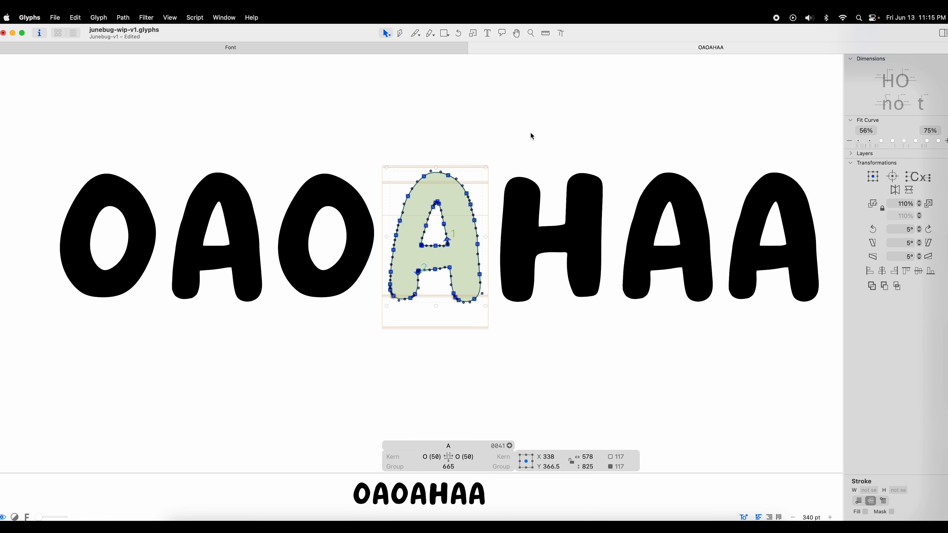
key(Down)
- Set the A's left sidebearing to the formula =O-10 and close the test string view
click(487, 33)
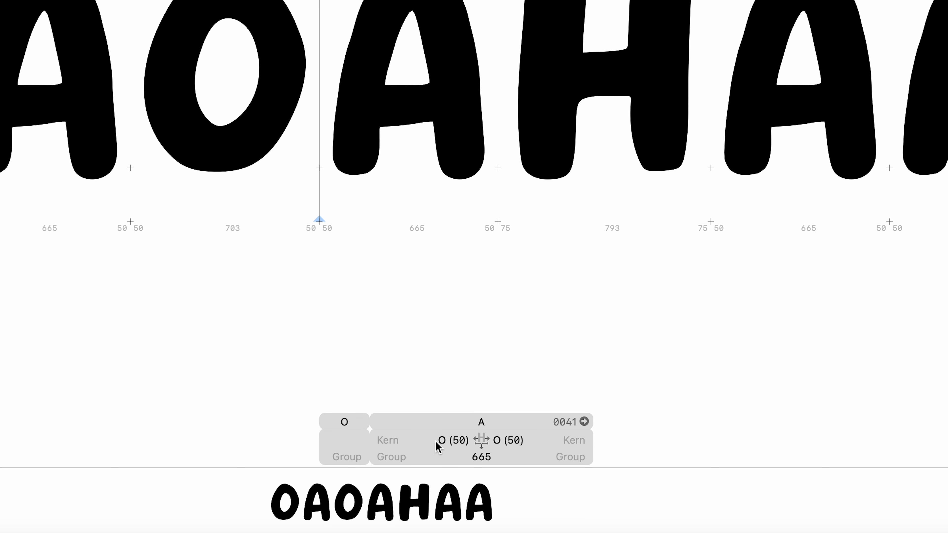
click(467, 443)
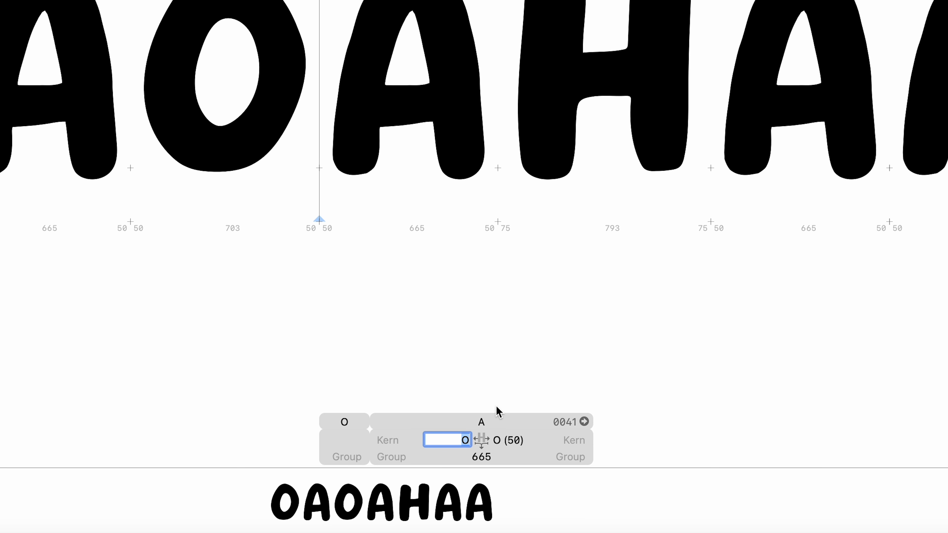
text(=O-10)
key(Return)
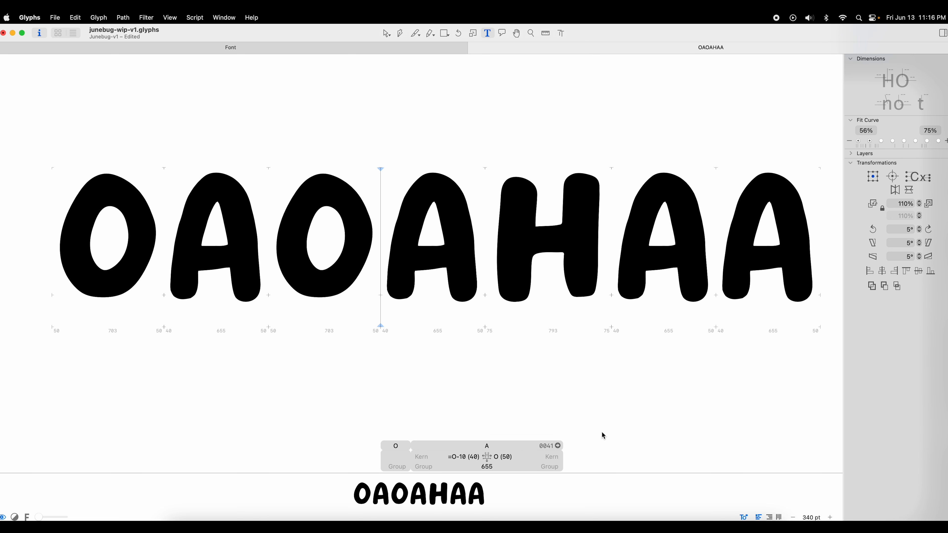
click(468, 49)
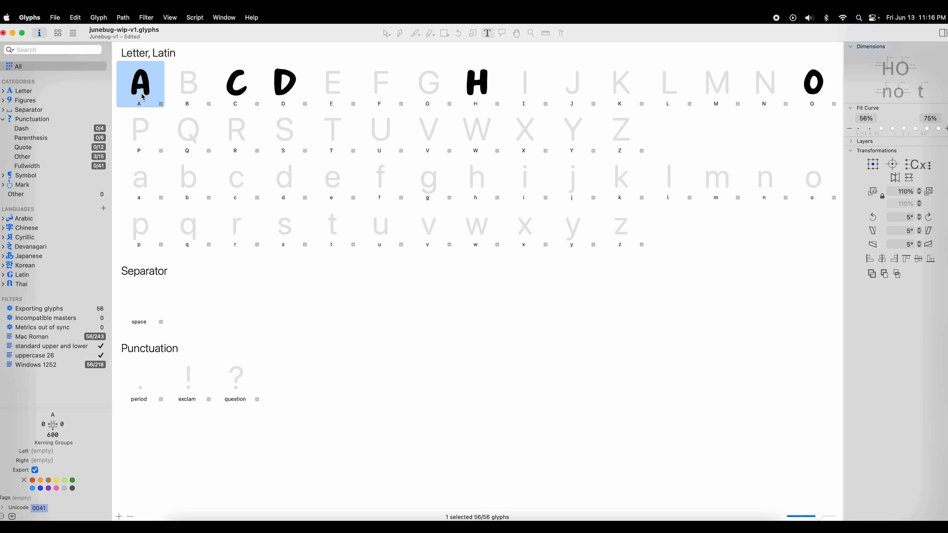
- Add the uppercase A as a component of the lowercase a glyph, and open that glyph briefly to check its automatic metrics
click(160, 181)
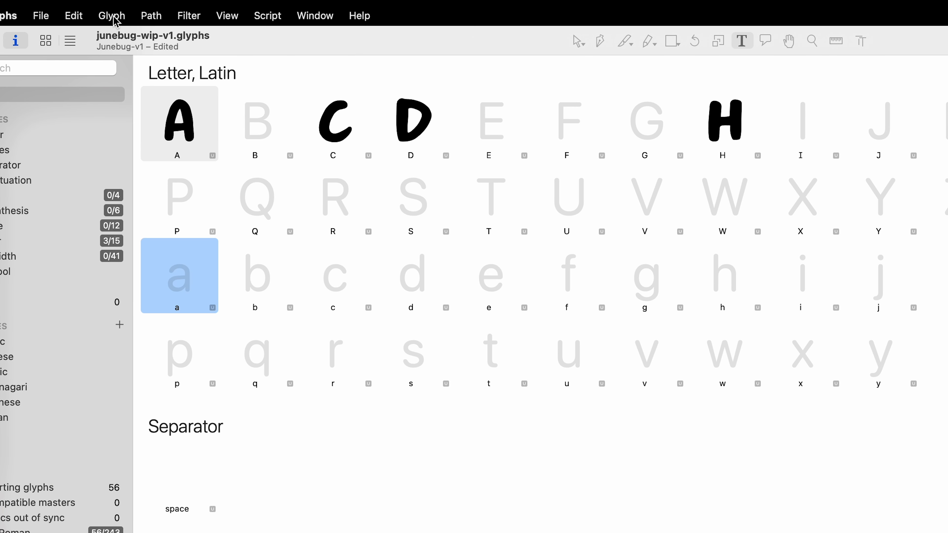
click(116, 19)
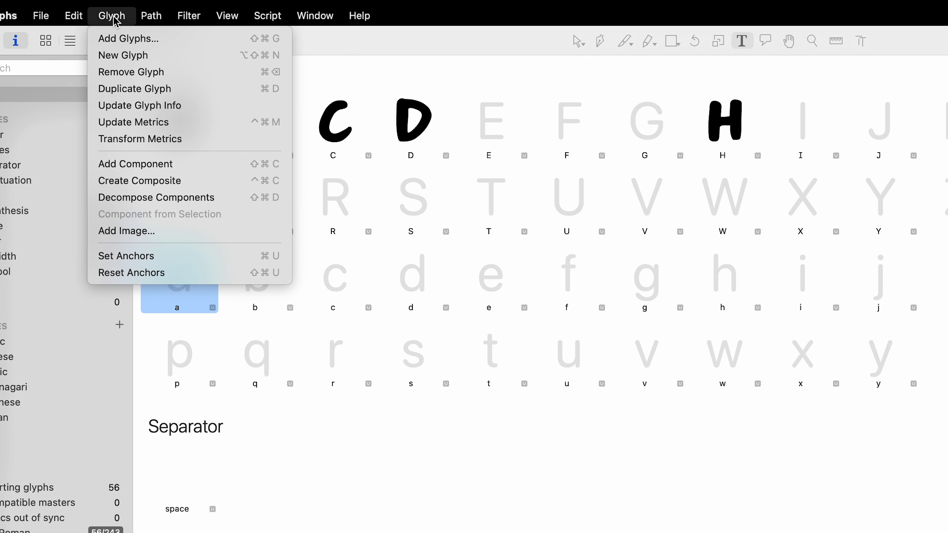
click(153, 171)
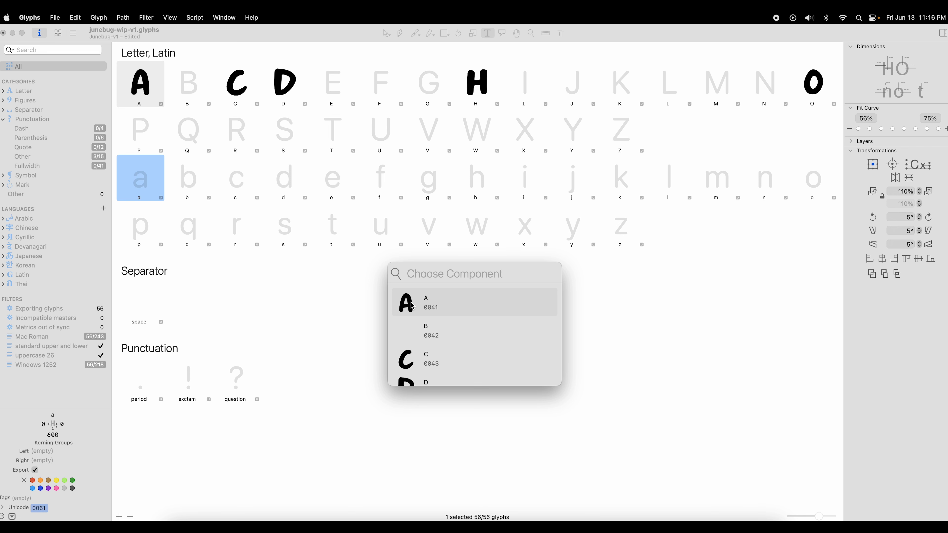
click(450, 304)
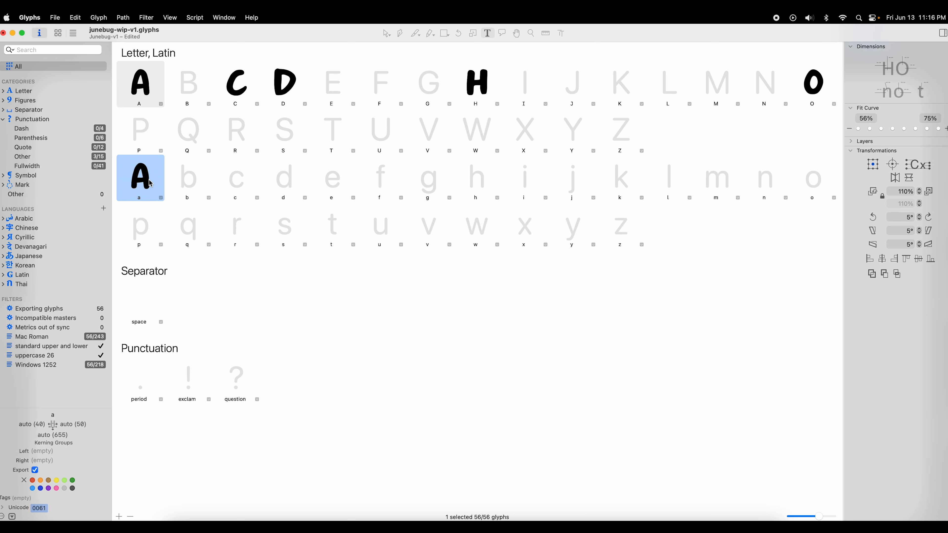
double_click(139, 183)
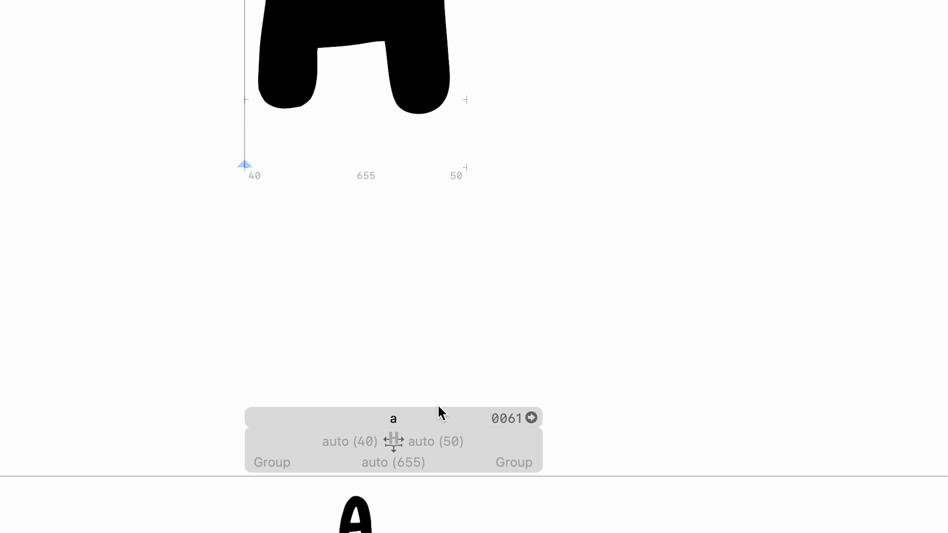
click(484, 46)
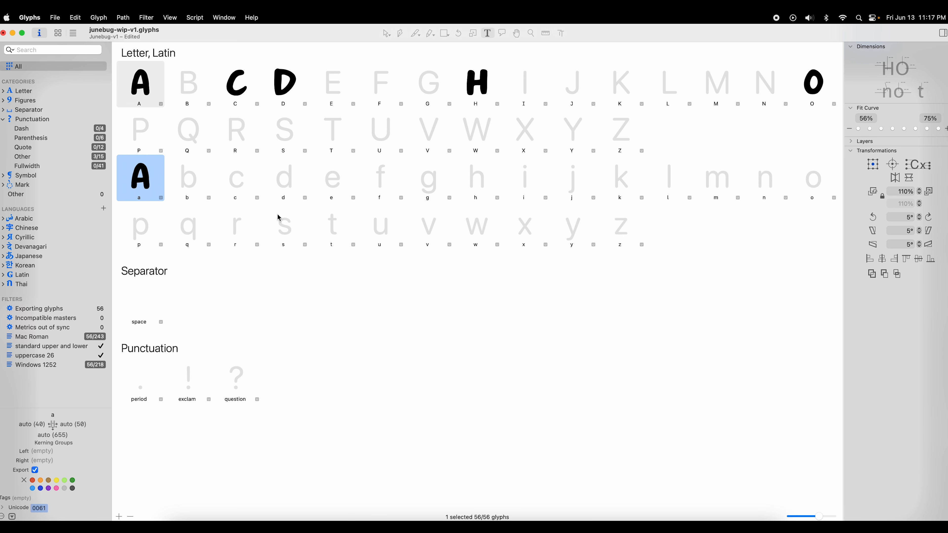
- Open the uppercase A glyph, add a C after it, set the kerning between the pair to 10, and close the view
double_click(141, 83)
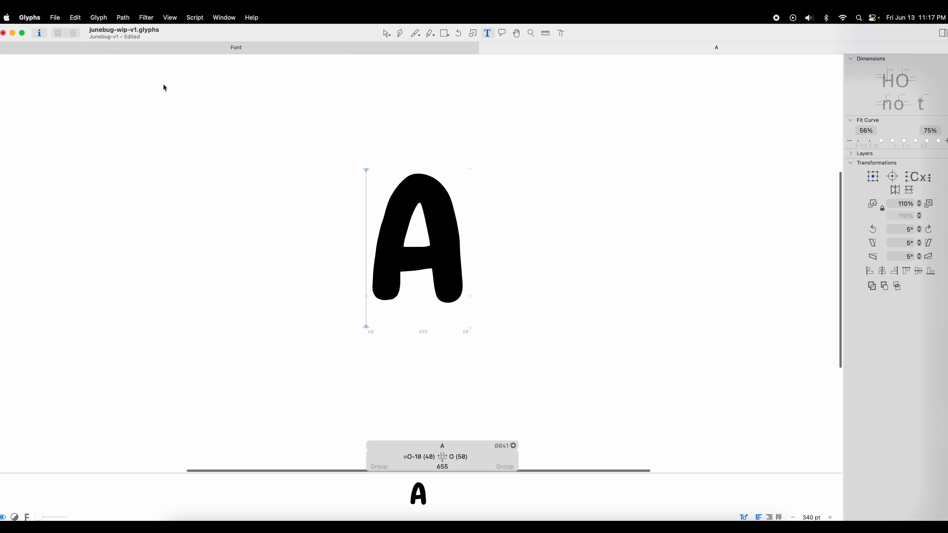
click(499, 211)
text(C)
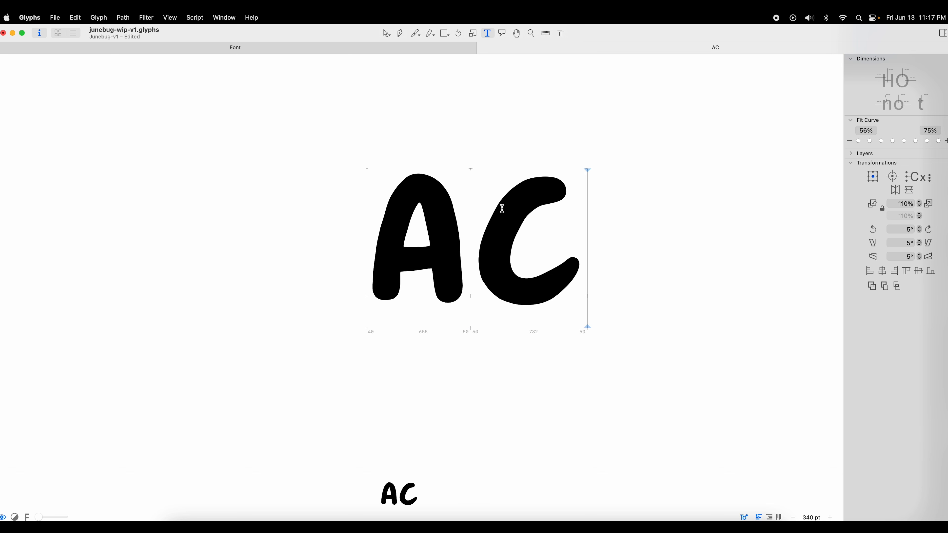
click(500, 208)
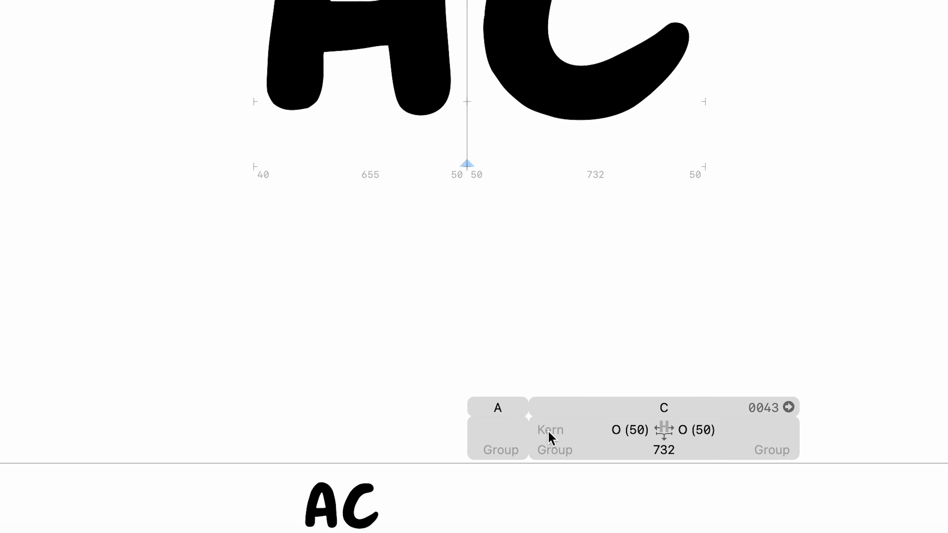
click(512, 457)
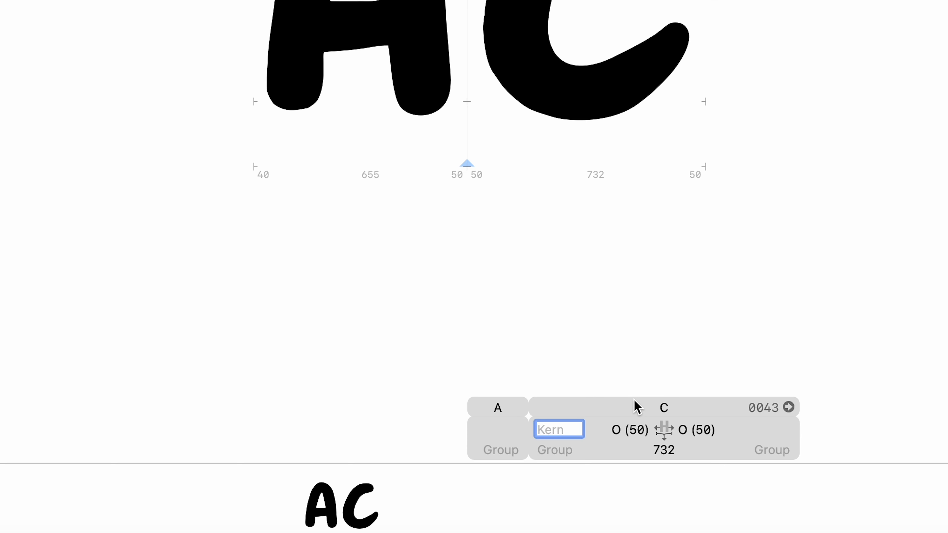
text(10)
key(Return)
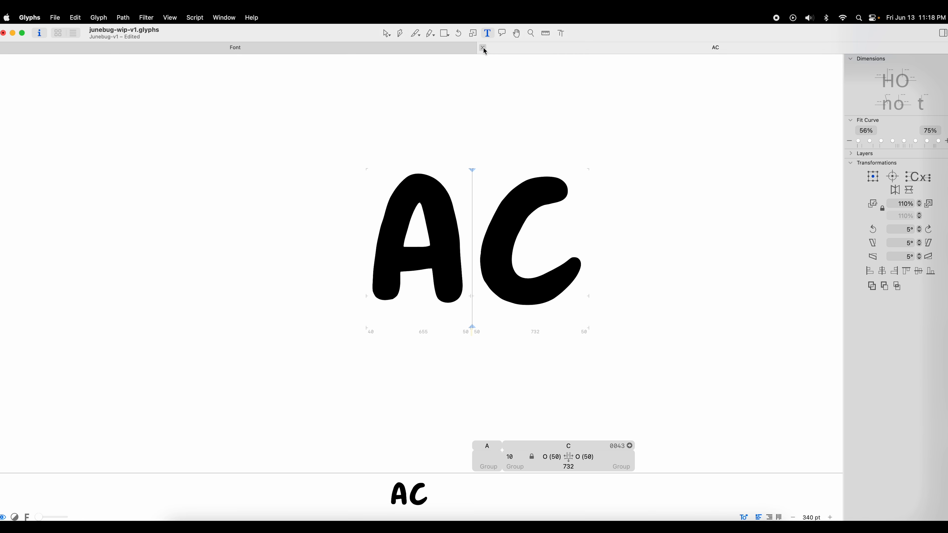
click(483, 47)
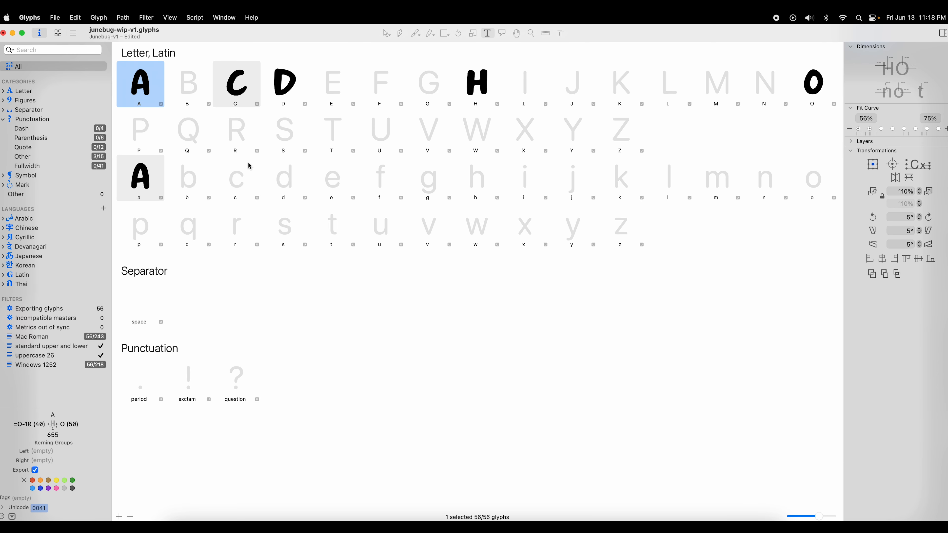
- Add the uppercase C as a component of the lowercase c glyph and save the font file
click(239, 183)
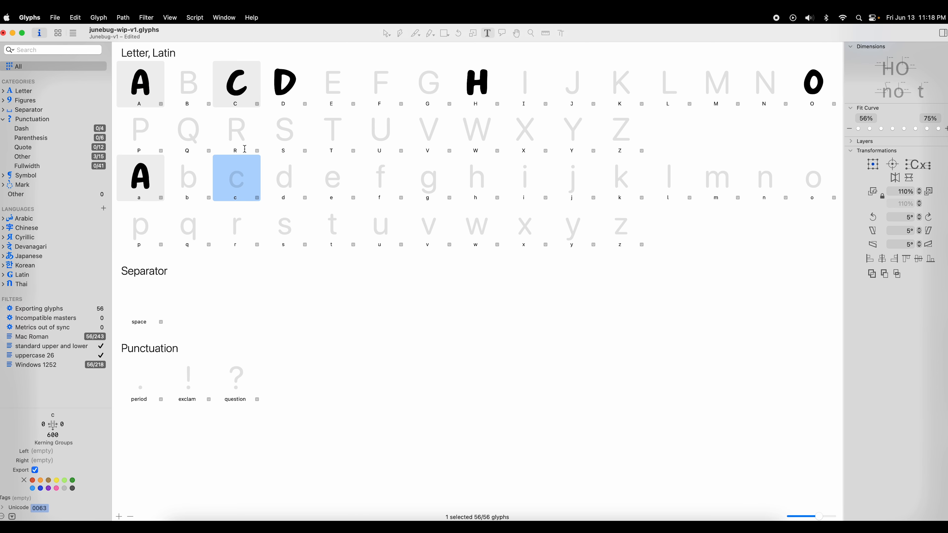
click(100, 21)
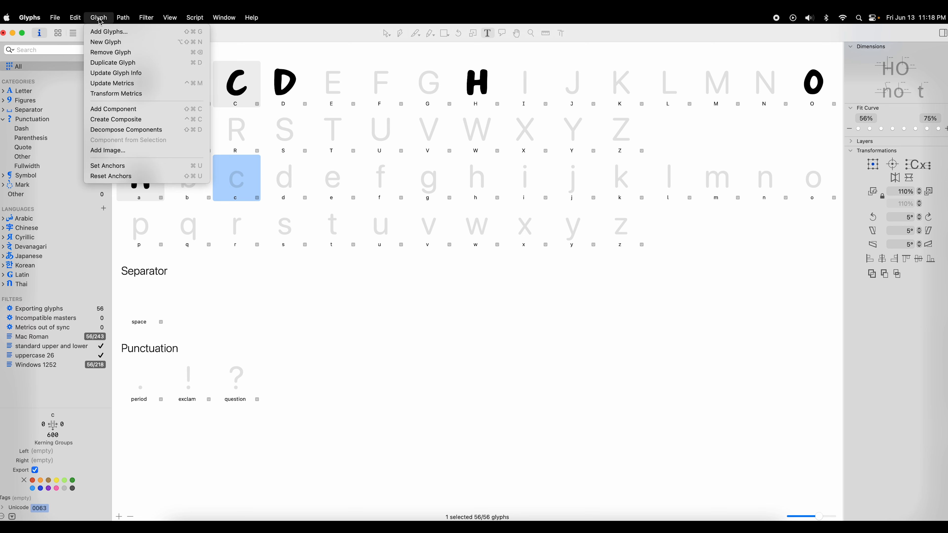
click(137, 110)
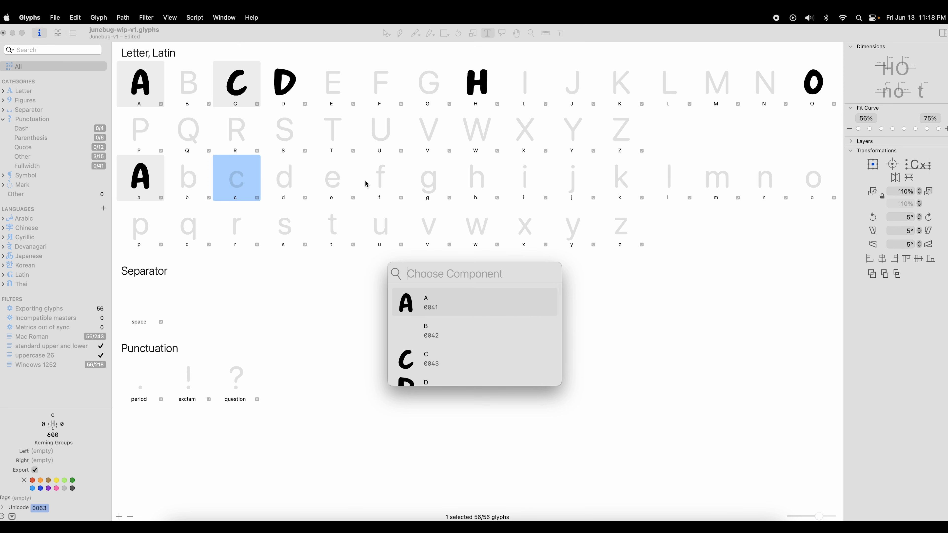
text(C)
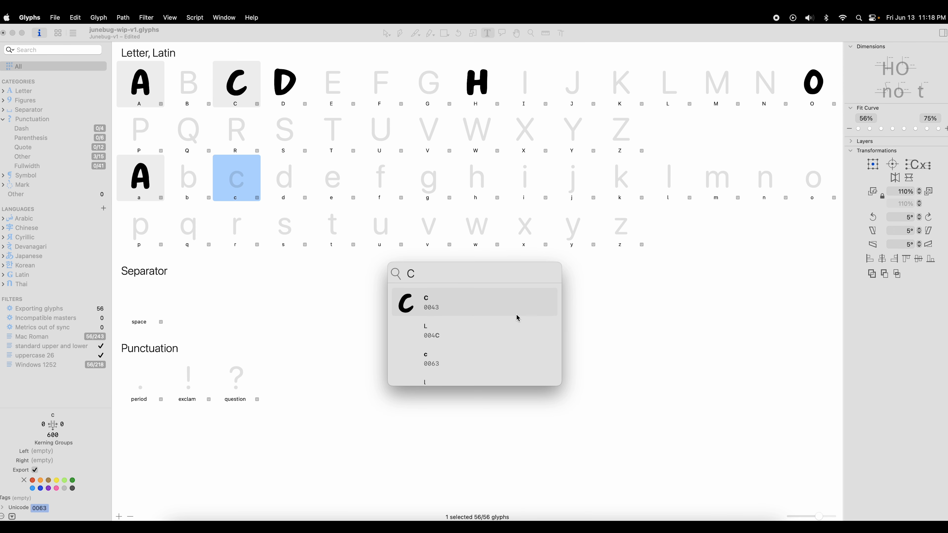
click(482, 311)
key(Return)
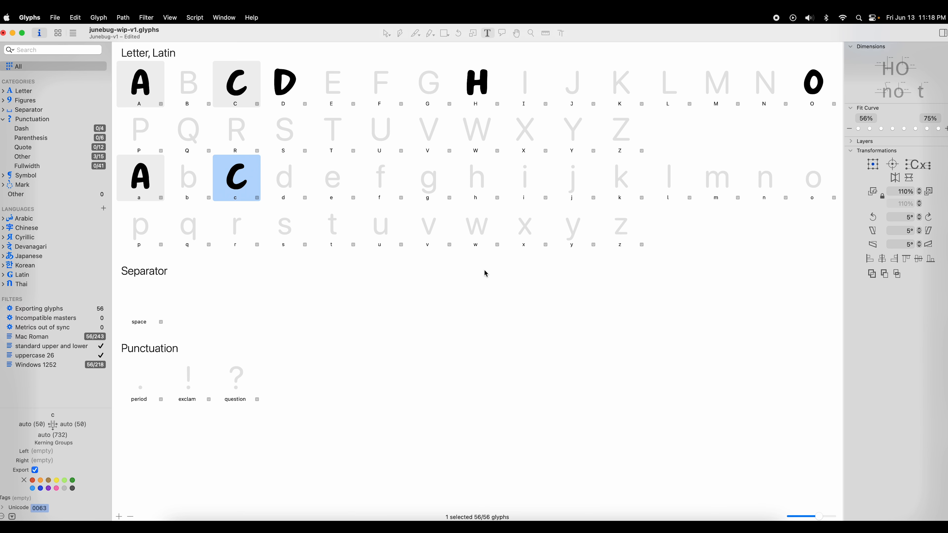
key(super+s)
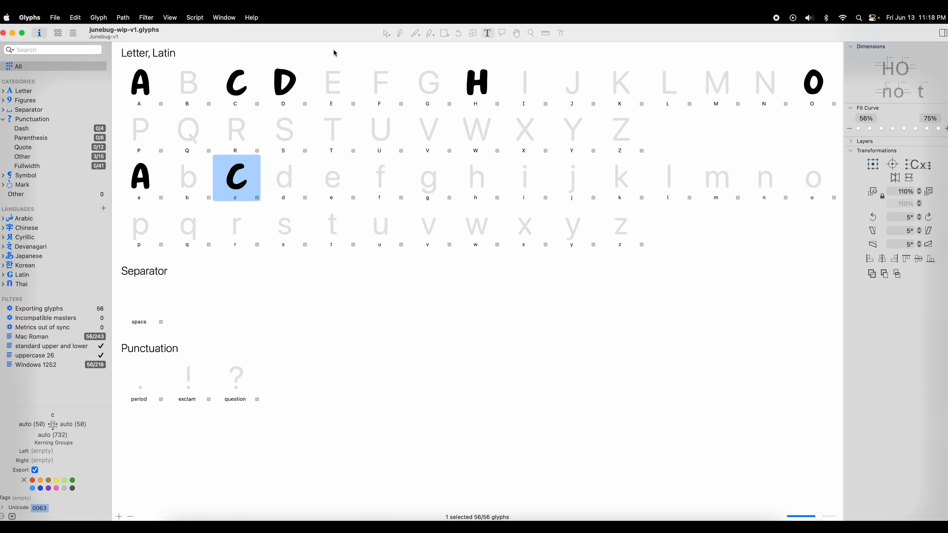
- Show the kerning pair list, open the lowercase a glyph with a lowercase c after it, and set the pair's kerning to 10
click(219, 19)
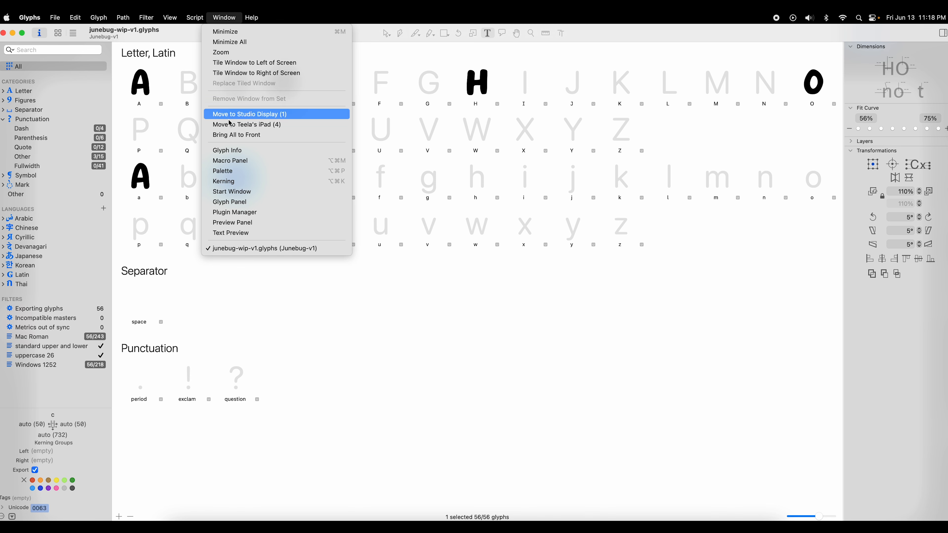
click(235, 181)
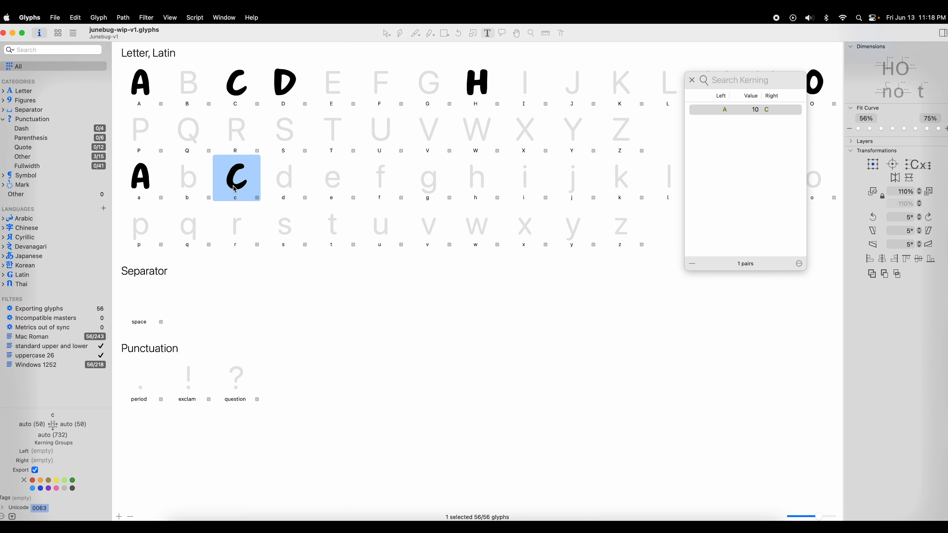
double_click(141, 184)
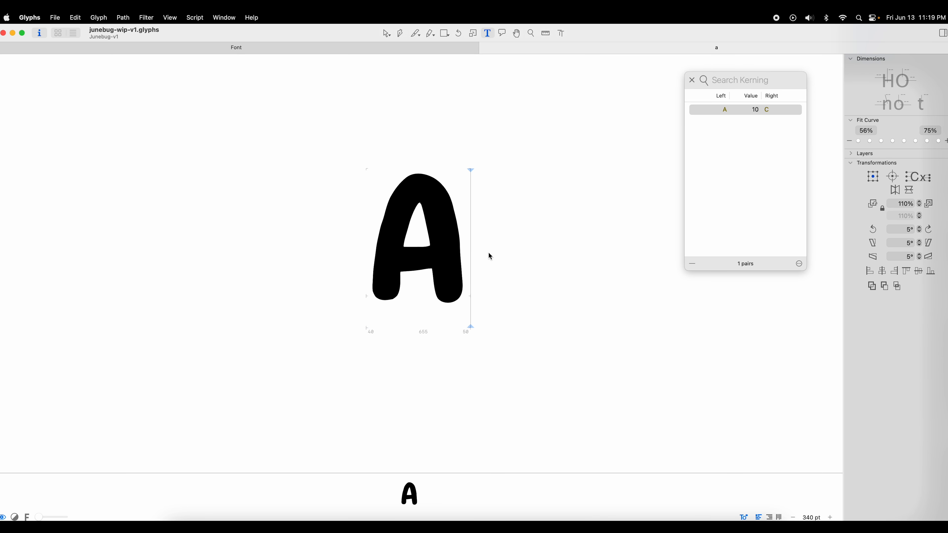
text(c)
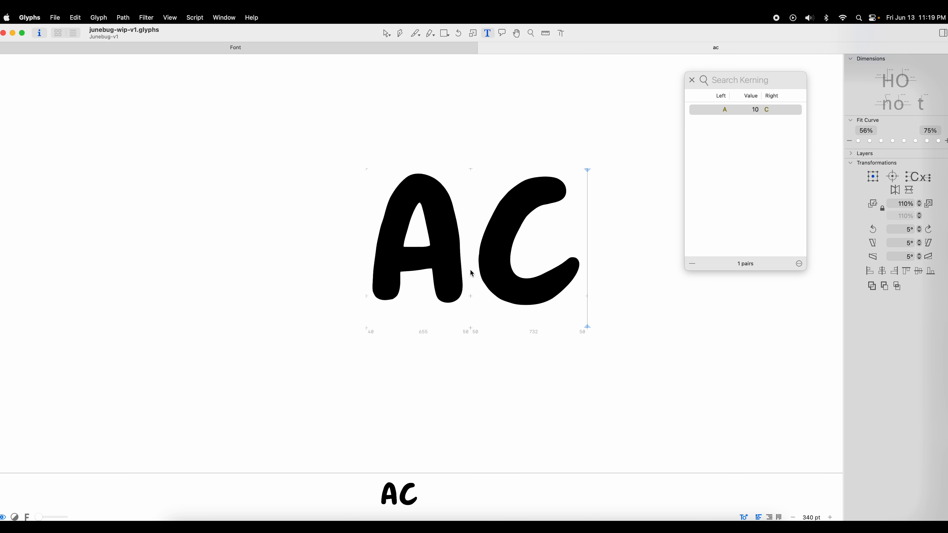
click(468, 279)
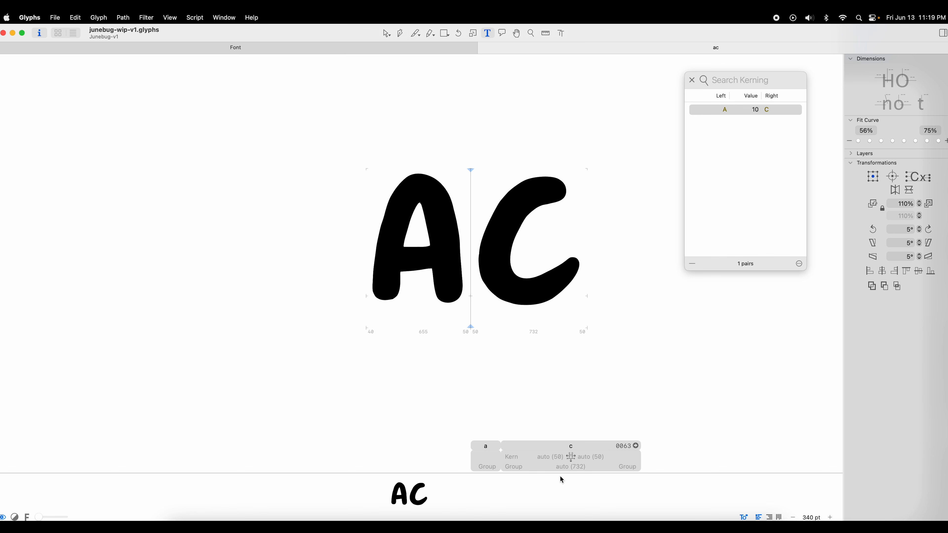
click(510, 458)
text(10)
key(Return)
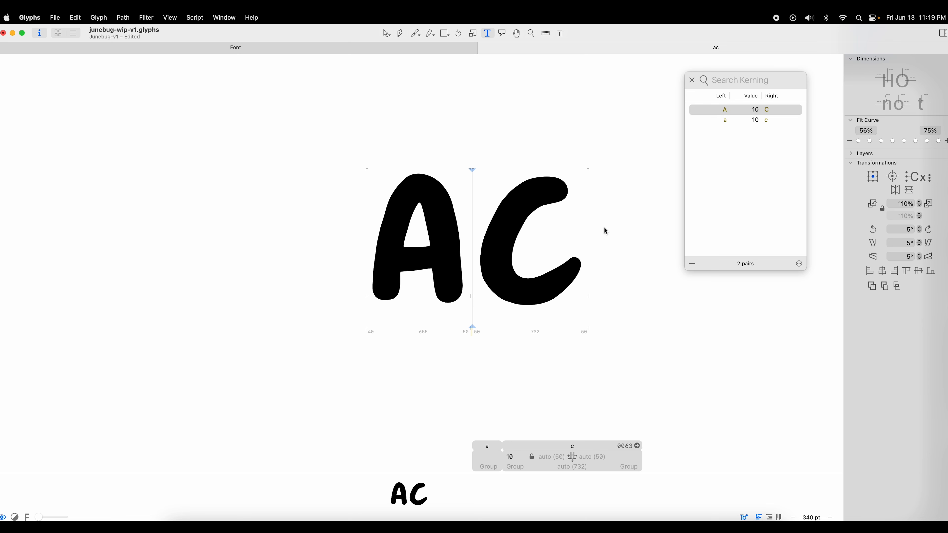
- Insert an uppercase A before the lowercase c, set that pair's kerning to 10, close the view and kerning list, and save the font
text(A)
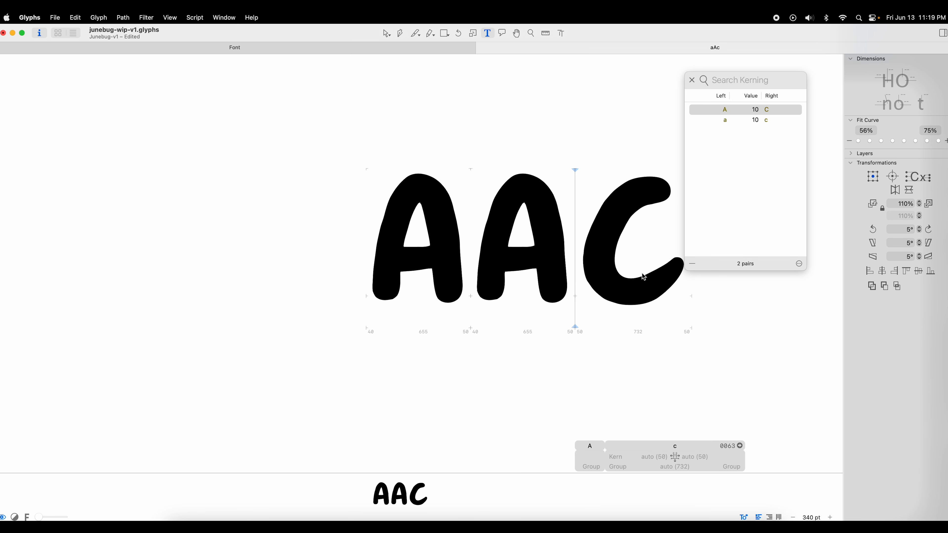
click(616, 457)
text(10)
key(Return)
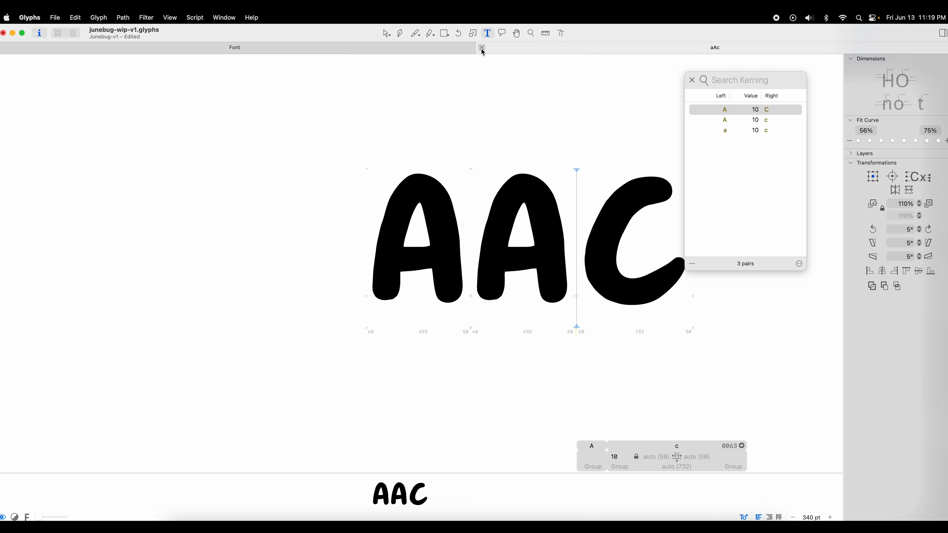
click(481, 48)
key(super+s)
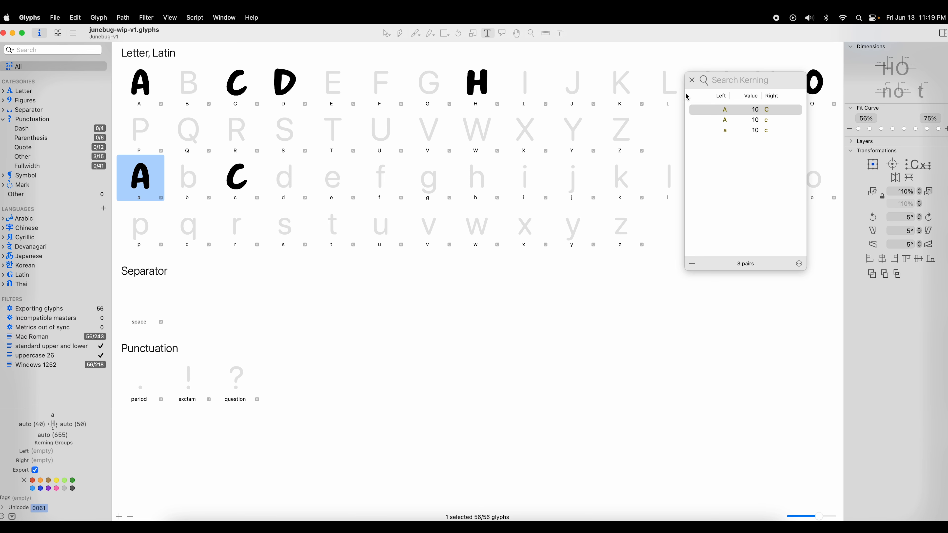
click(692, 81)
click(691, 80)
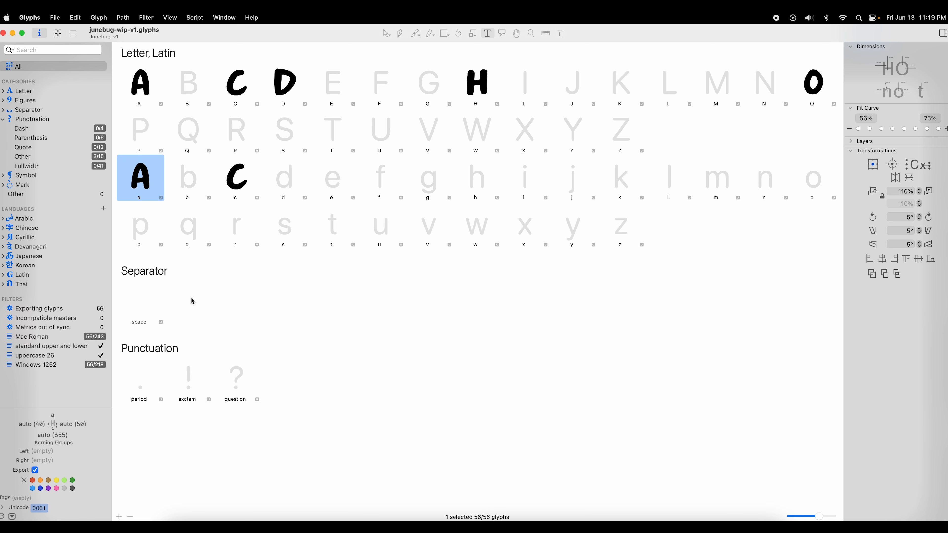
- Switch to Illustrator, hide the A layer, show the N layer and copy the N outline
click(288, 526)
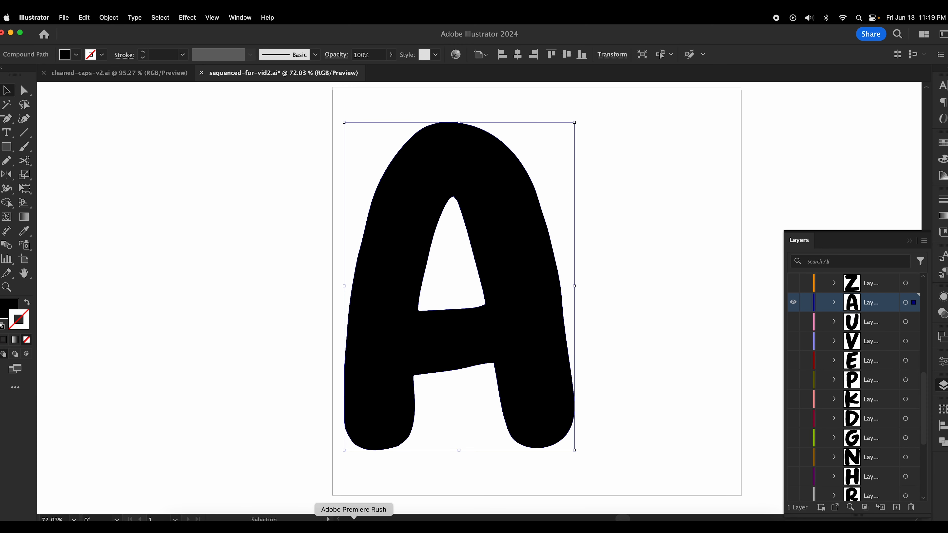
click(793, 302)
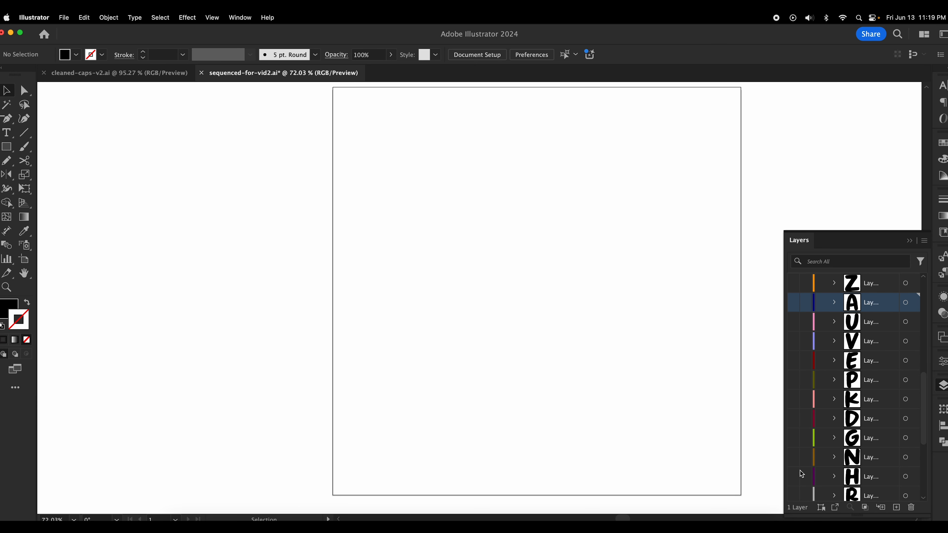
click(792, 456)
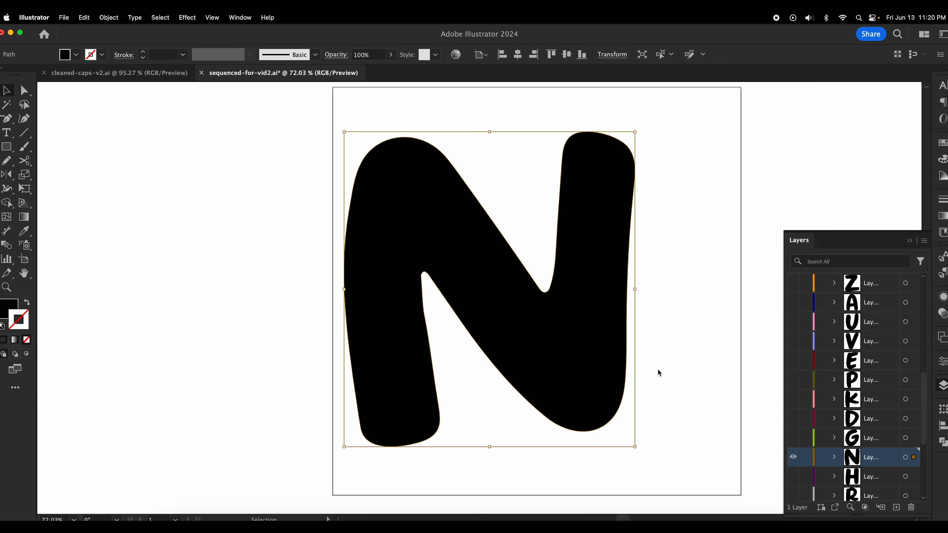
- Return to Glyphs, paste the outline into the uppercase N glyph, and set its left and right sidebearings to the formula H
click(650, 526)
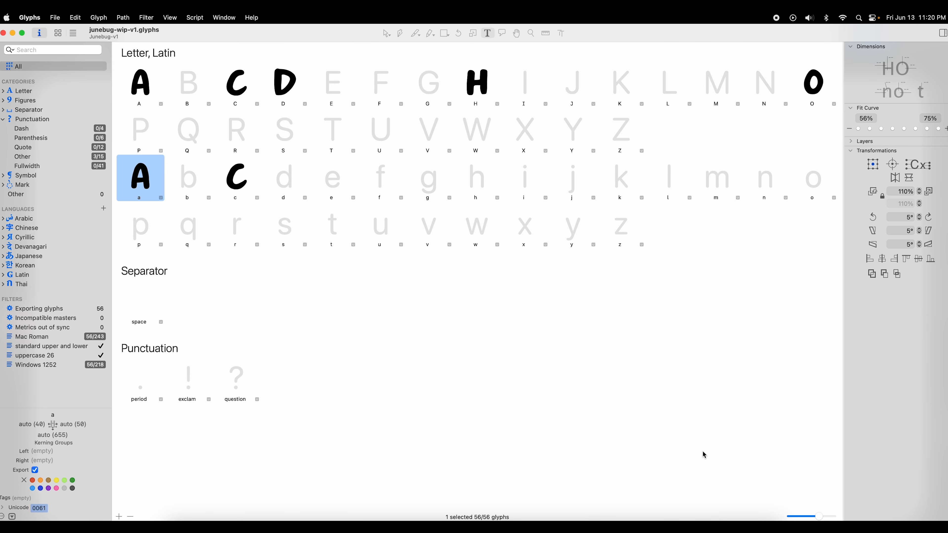
double_click(766, 86)
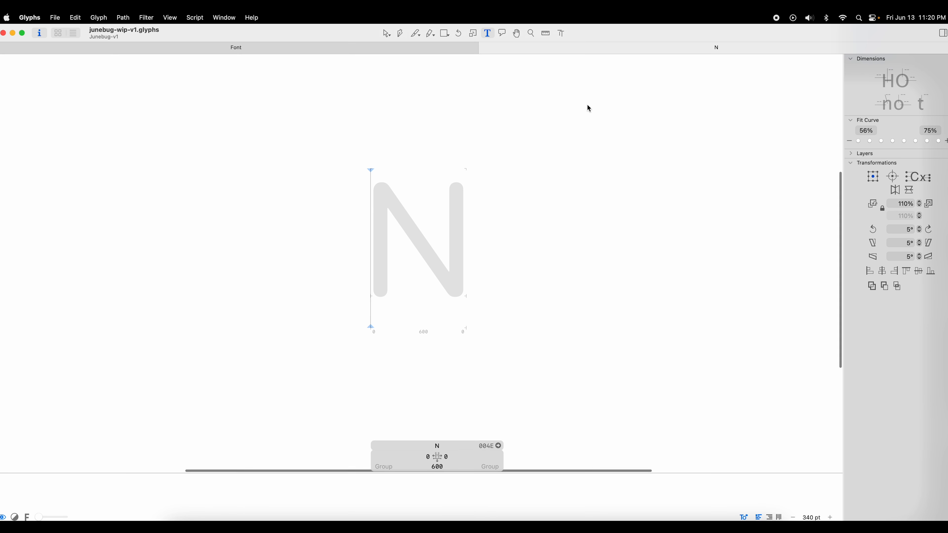
click(385, 33)
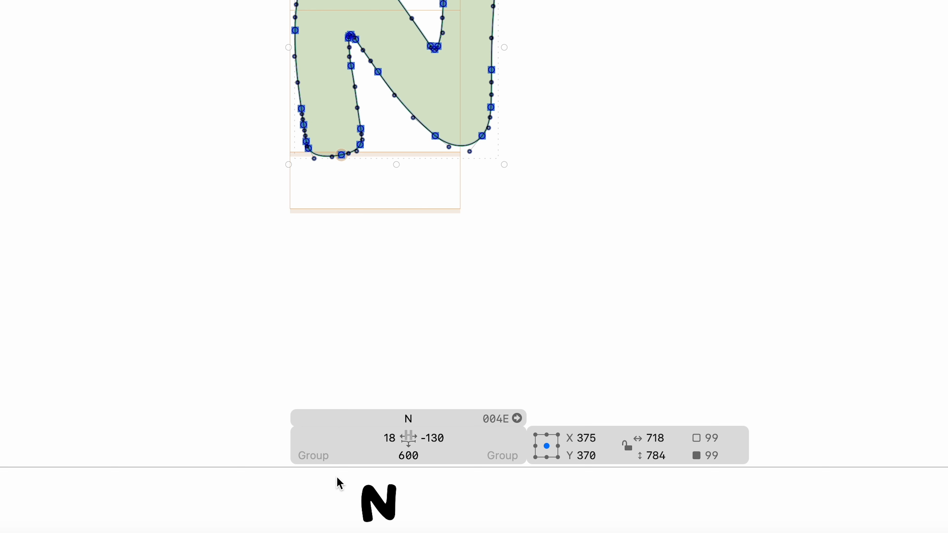
click(377, 440)
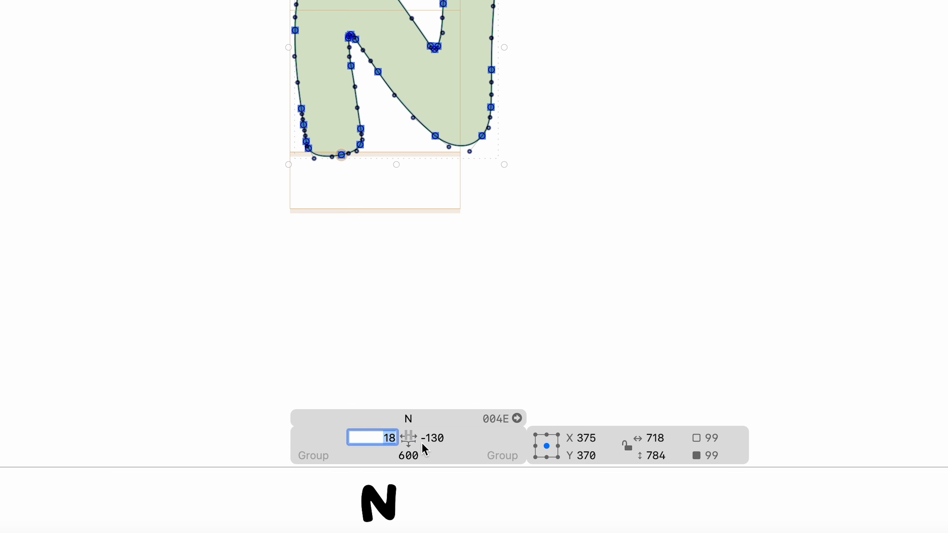
text(H)
click(465, 447)
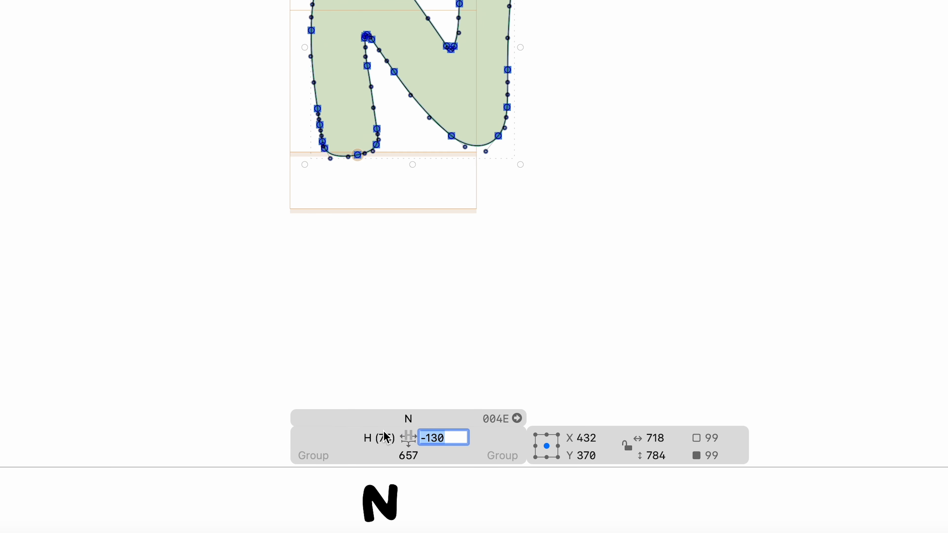
text(H)
key(Return)
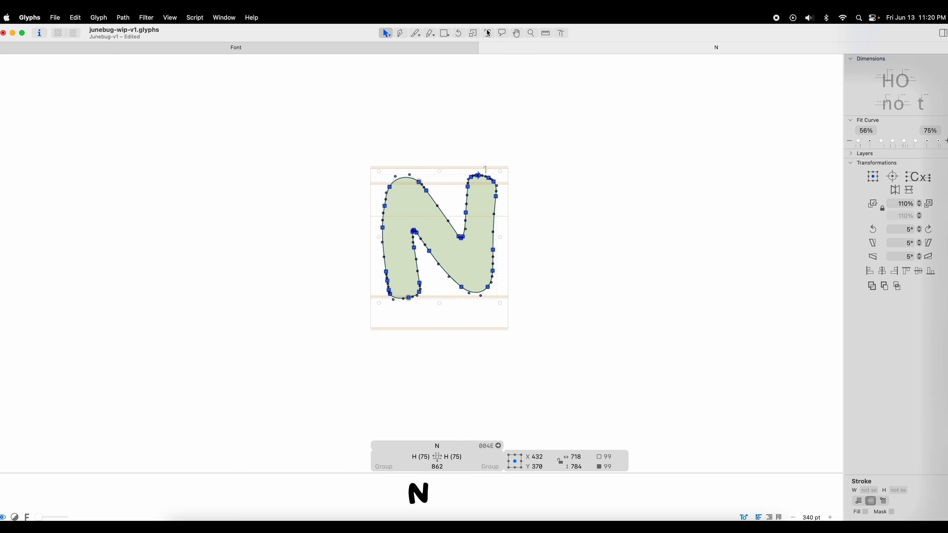
- Extend the N into the test string HNONHN and place the cursor before the second N
click(487, 33)
text(HNONH)
key(Left)
key(Left)
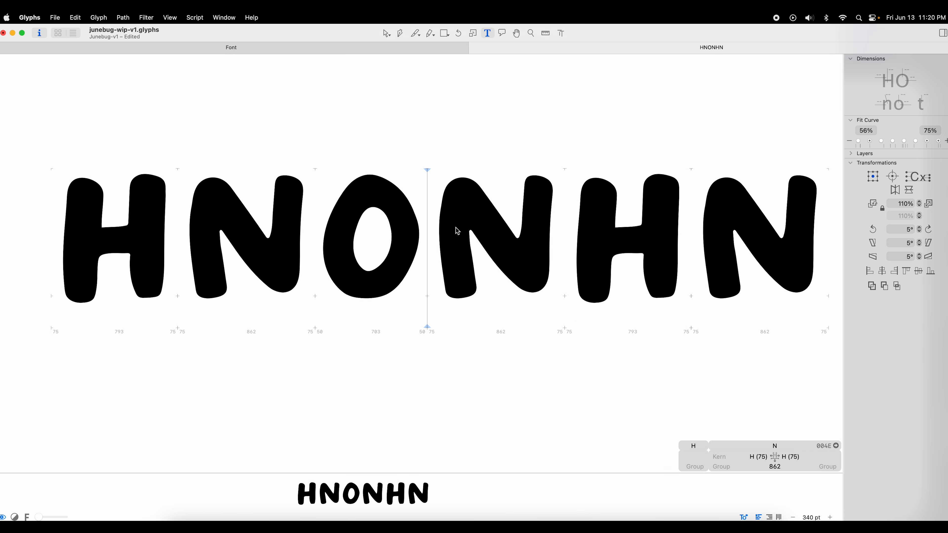
- Move the outline of the second N down to a centre of about Y 345, close the test string view and save the font
click(386, 33)
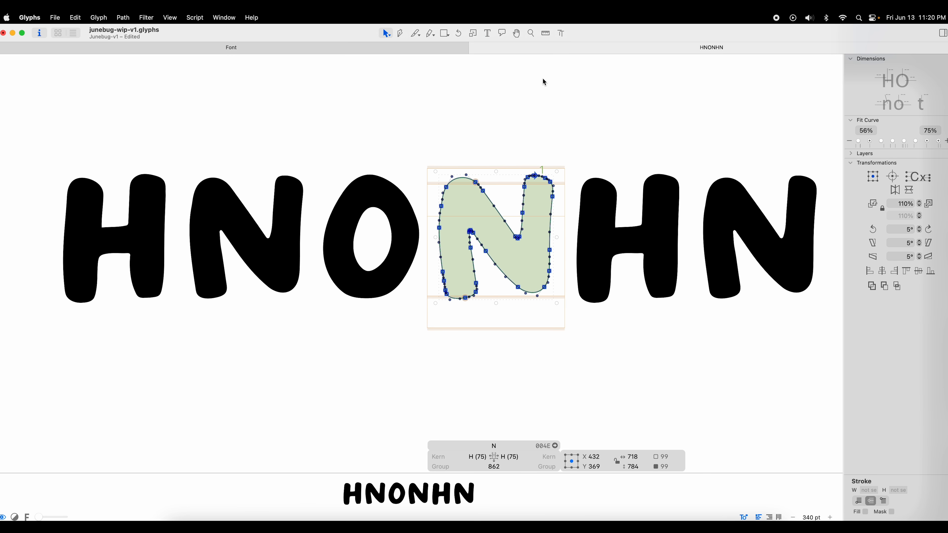
key(Down)
key(Down)
key(Down)
key(Down)
key(Down)
key(Down)
key(Down)
key(Down)
key(Down)
key(shift+Down)
key(shift+Down)
key(Up)
key(Up)
key(Up)
key(Up)
key(Up)
key(Up)
key(Up)
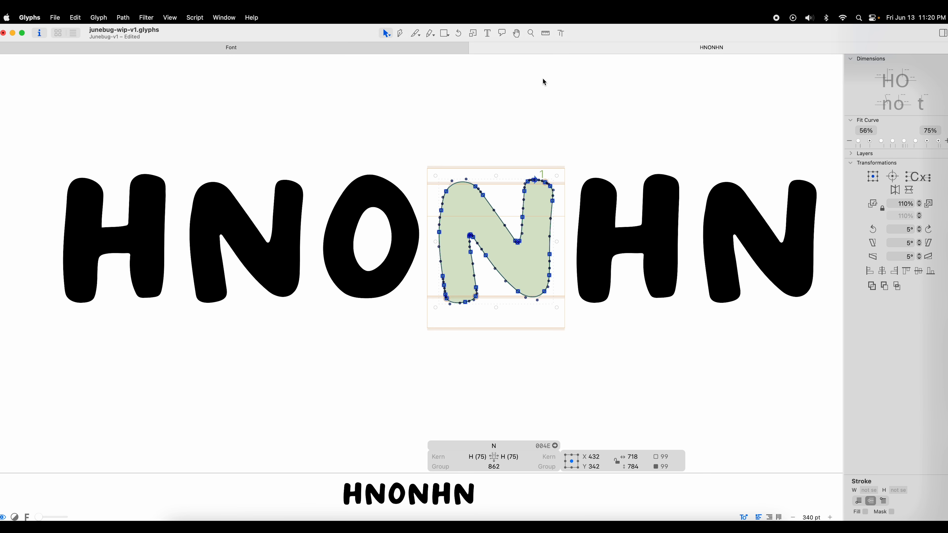
key(Up)
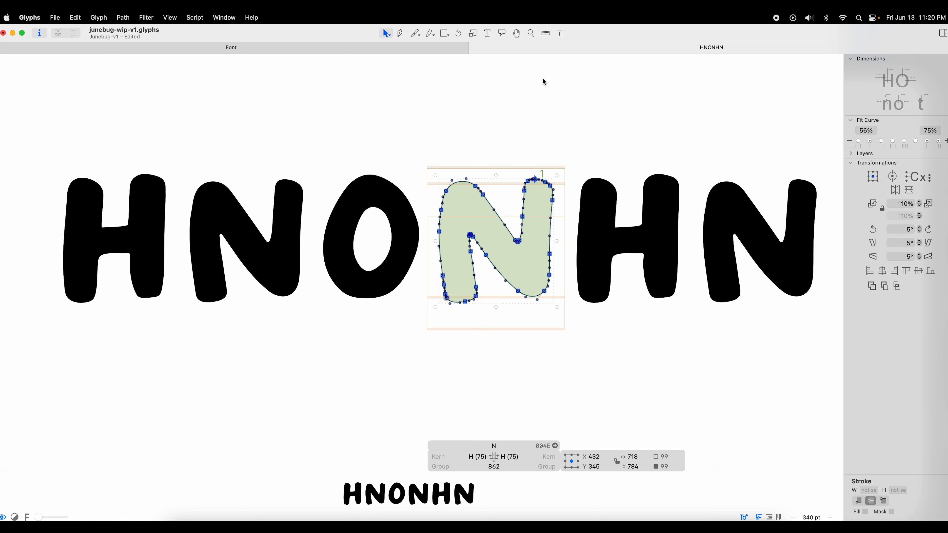
click(487, 33)
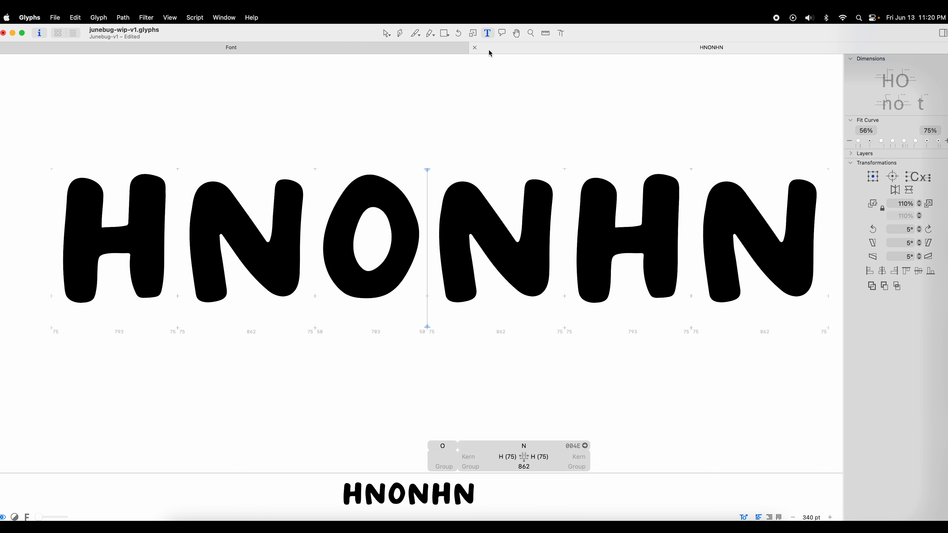
click(475, 48)
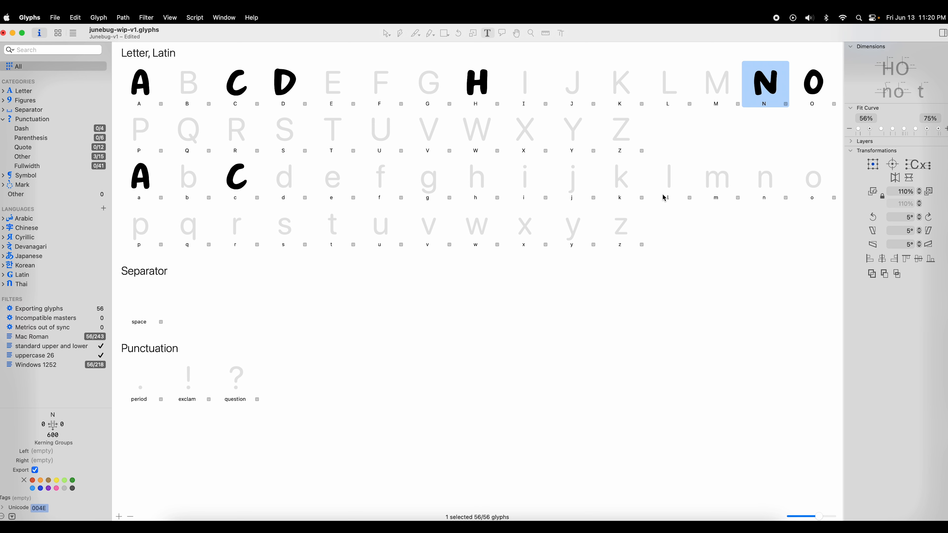
key(super+s)
- Open the uppercase N glyph and work out its width without sidebearings in Calculator as 862 - 150
double_click(765, 91)
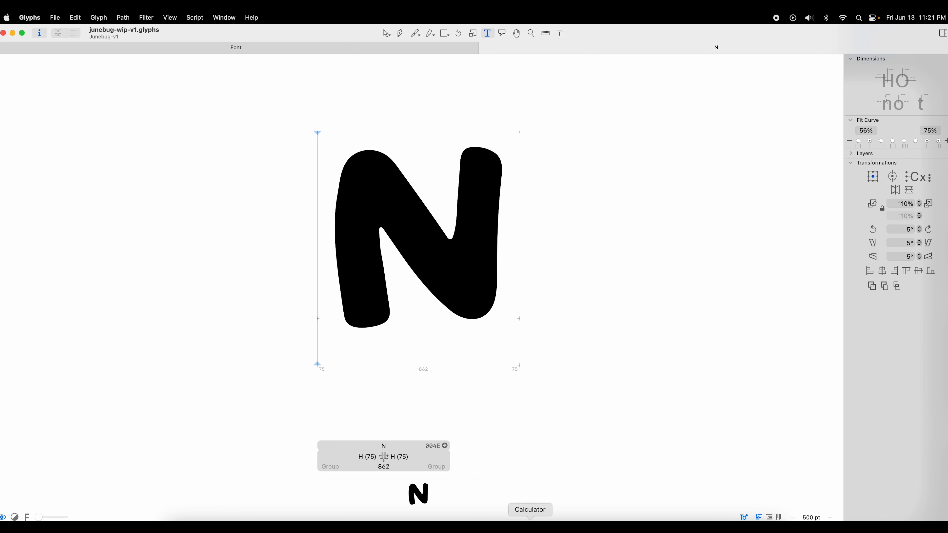
click(529, 527)
click(847, 346)
text(8)
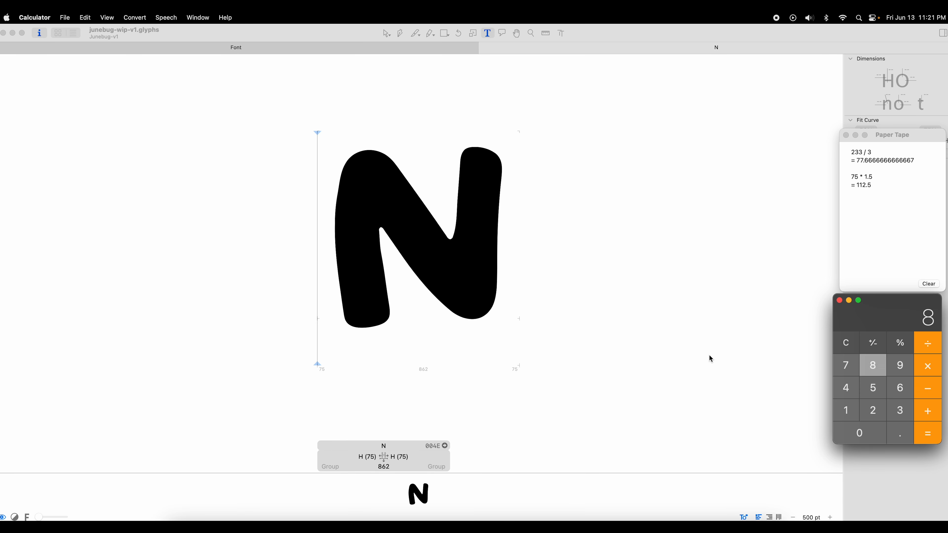
text(62-150)
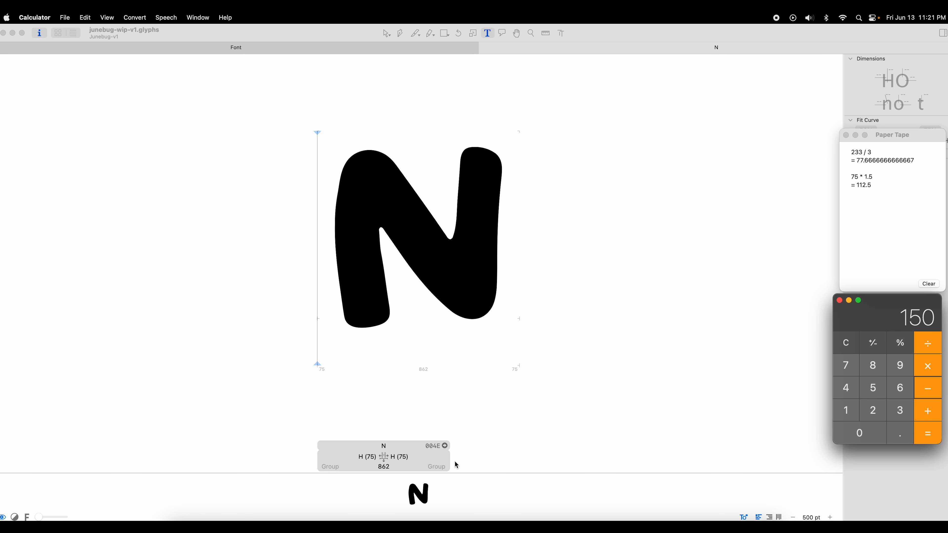
key(Return)
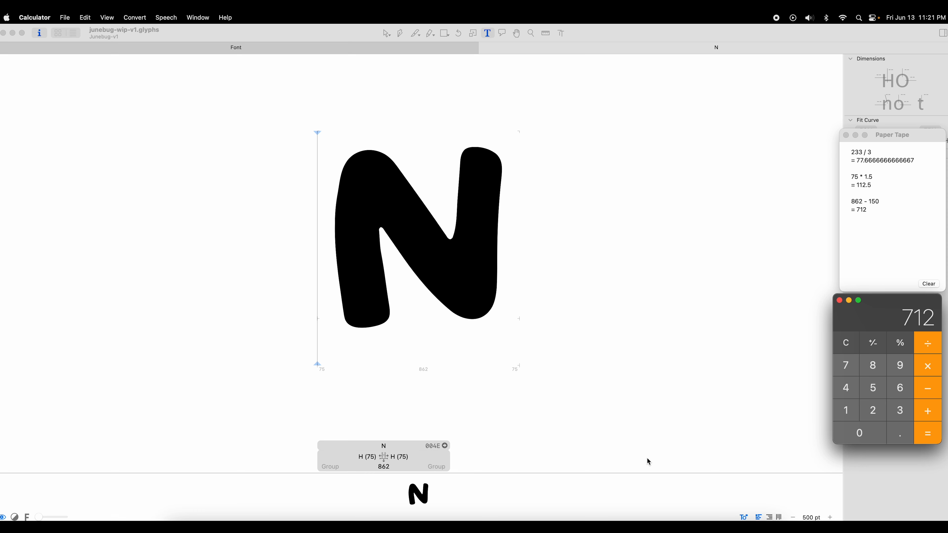
- Open the space glyph, set its width to 700 and close its view
click(254, 52)
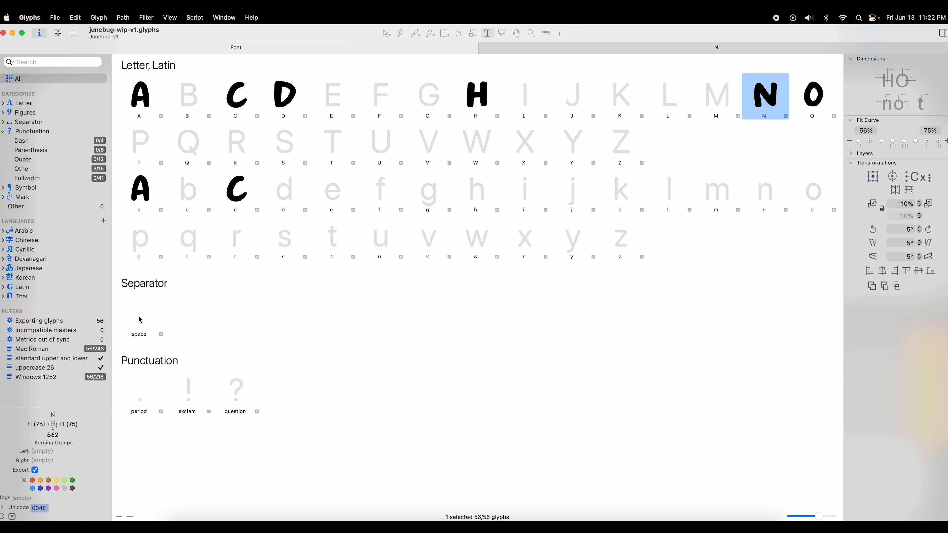
double_click(138, 318)
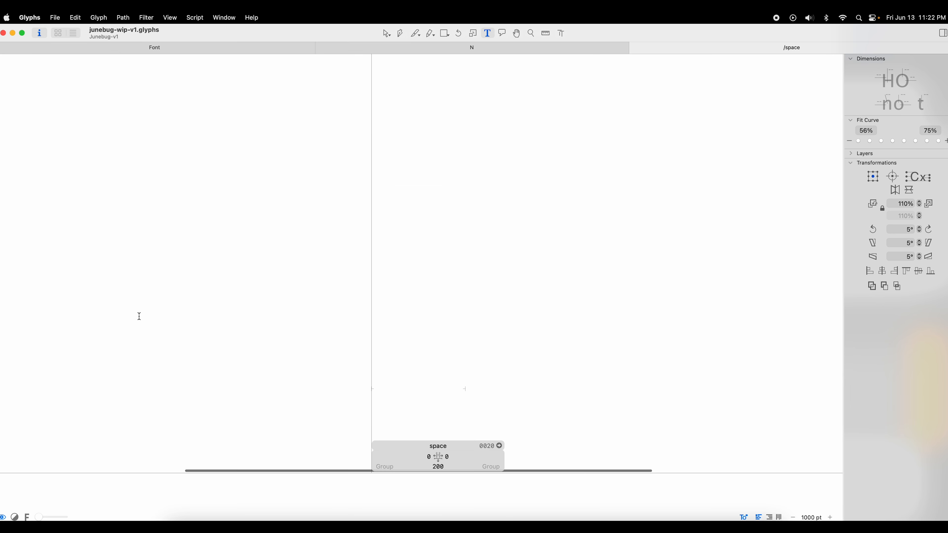
click(434, 467)
drag(374, 426, 406, 431)
text(700)
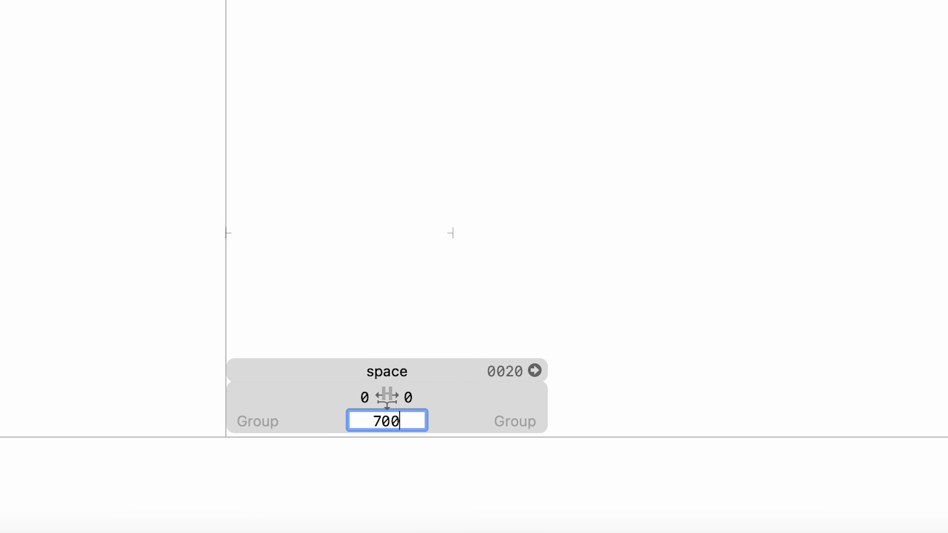
key(Return)
click(556, 130)
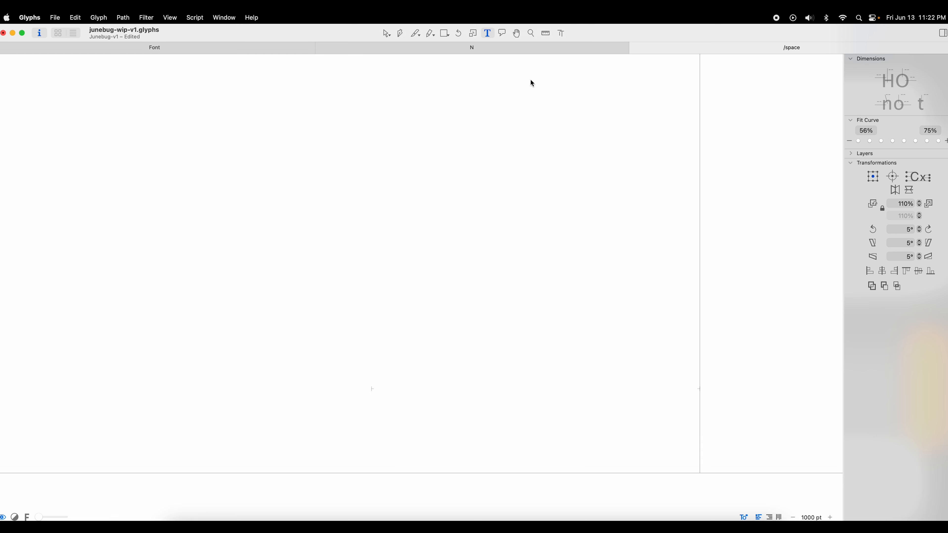
click(636, 49)
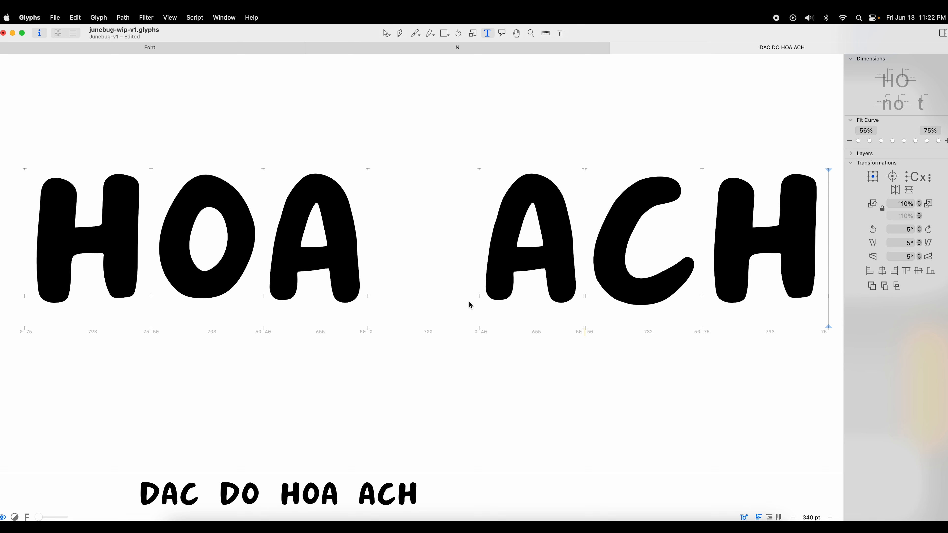
- Place the cursor before the last space in the test string DAC DO HOA ACH and set the space's width to 500
click(371, 285)
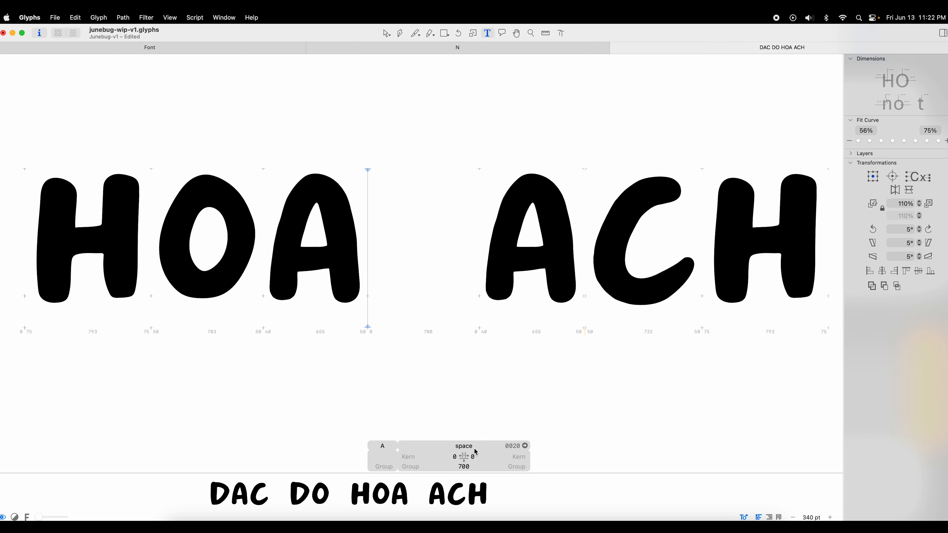
click(462, 468)
text(500)
key(Return)
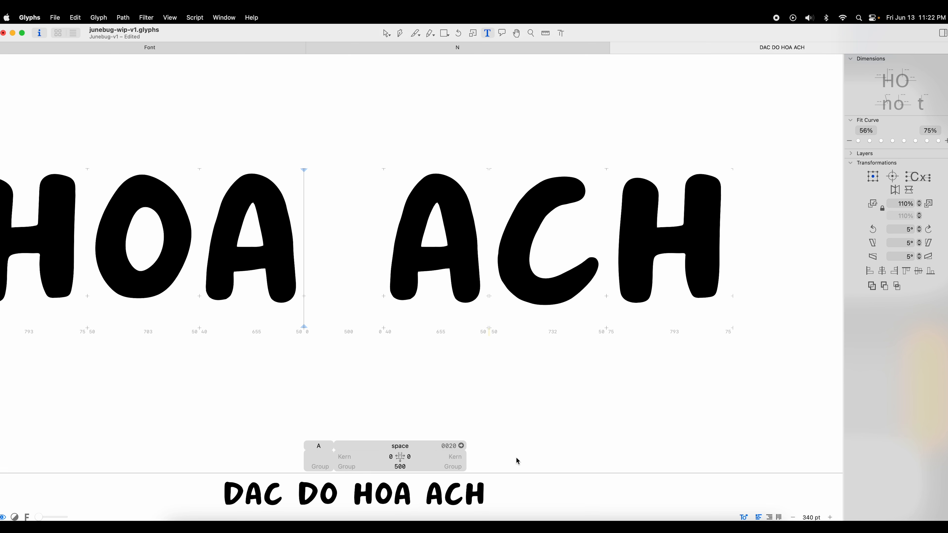
- Try narrower widths of 400 and 300 for the space glyph
click(399, 468)
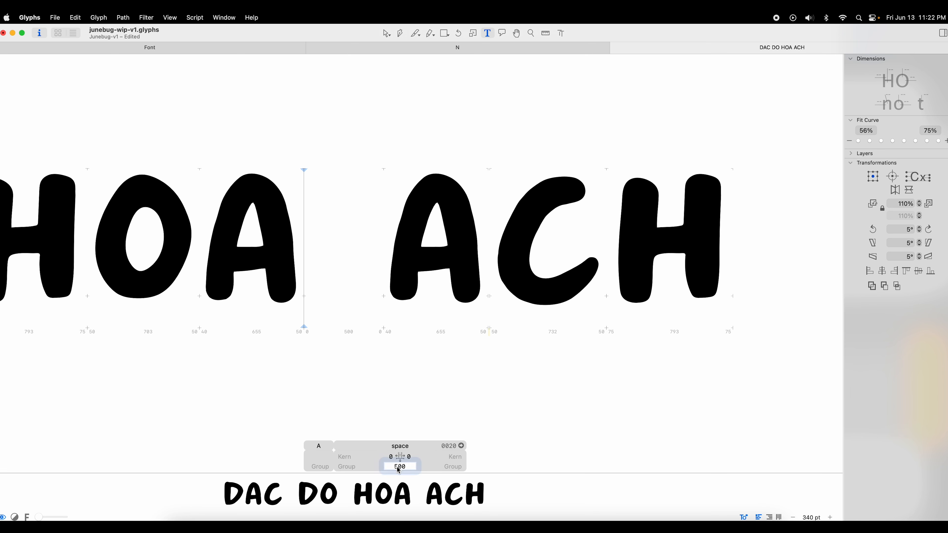
text(400)
key(Return)
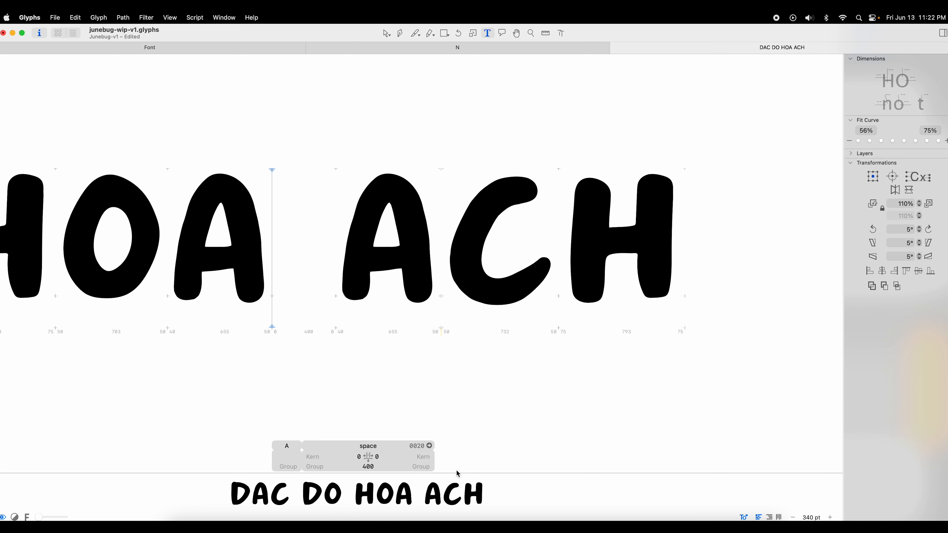
click(363, 469)
text(300)
key(Return)
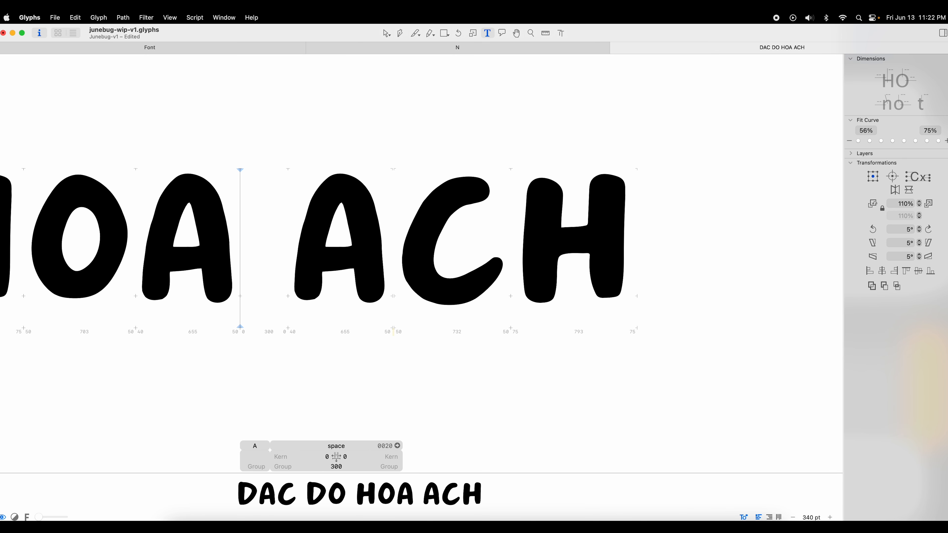
- Set the space glyph's width to 350 and close the test string and N views
click(356, 471)
text(350)
key(Return)
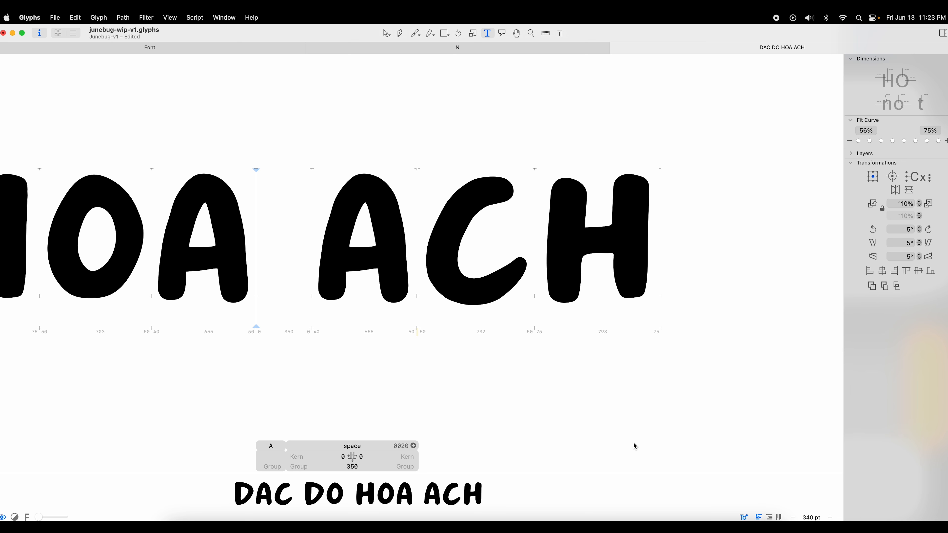
click(615, 47)
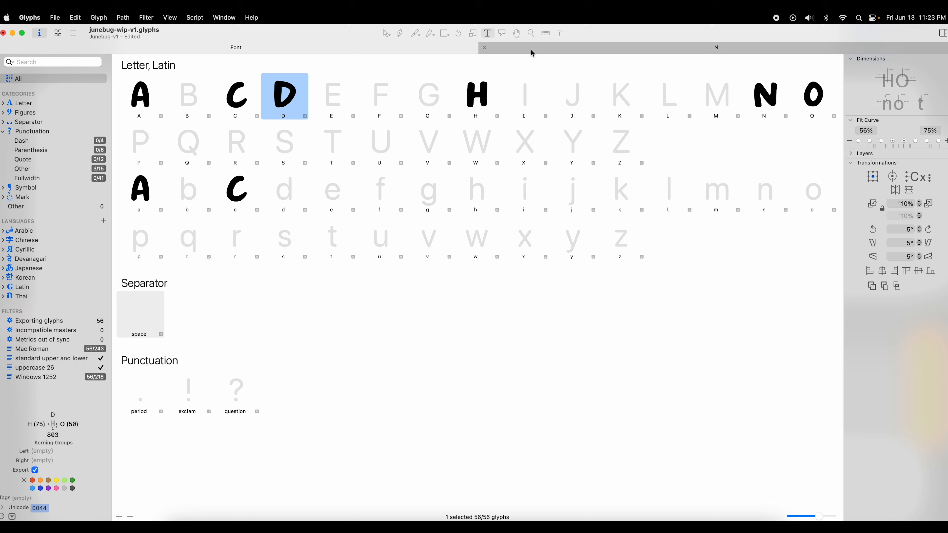
click(484, 47)
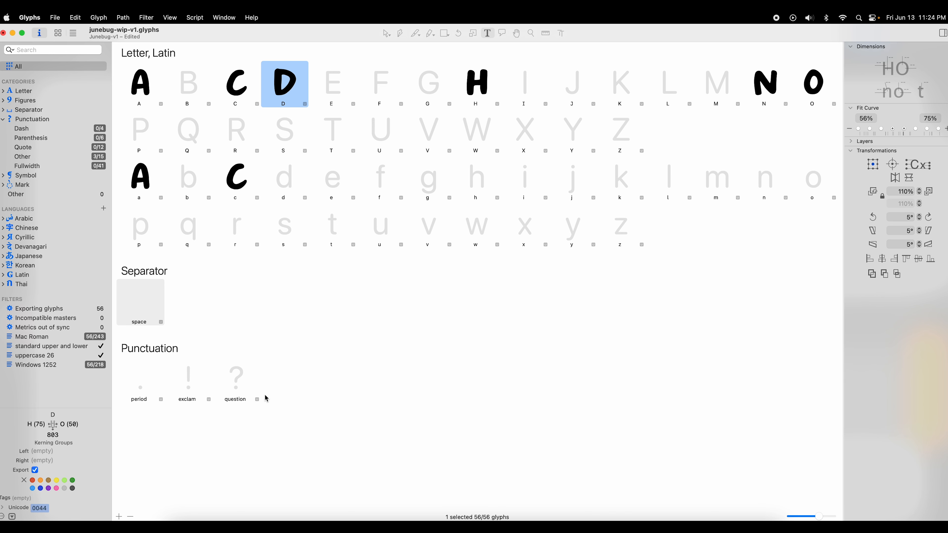
- Copy the period shape from Illustrator into the period glyph in Glyphs and move it onto the baseline near the glyph's centre
click(289, 527)
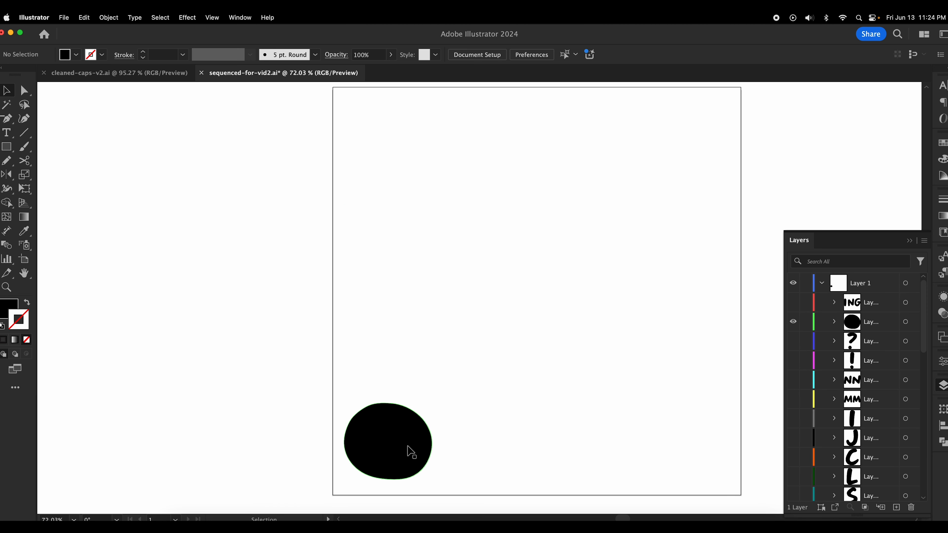
click(408, 449)
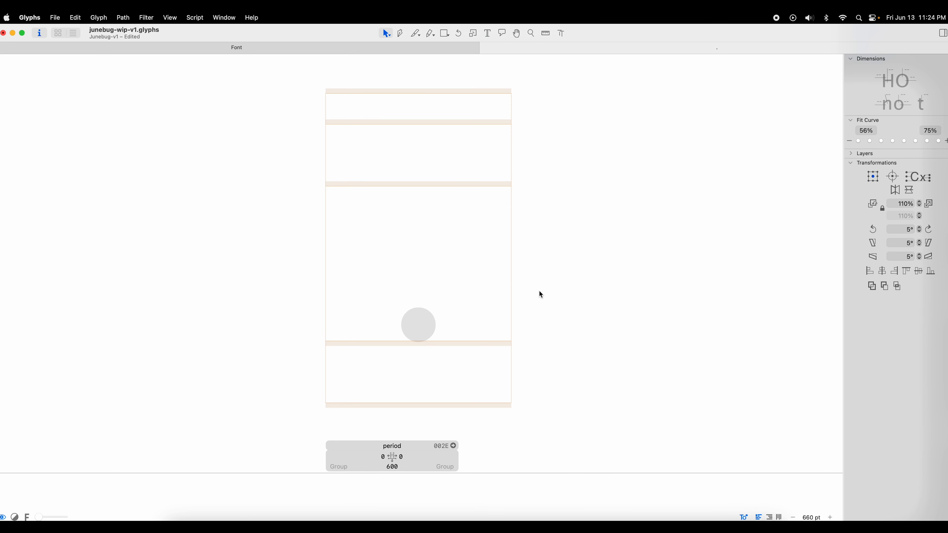
key(super+v)
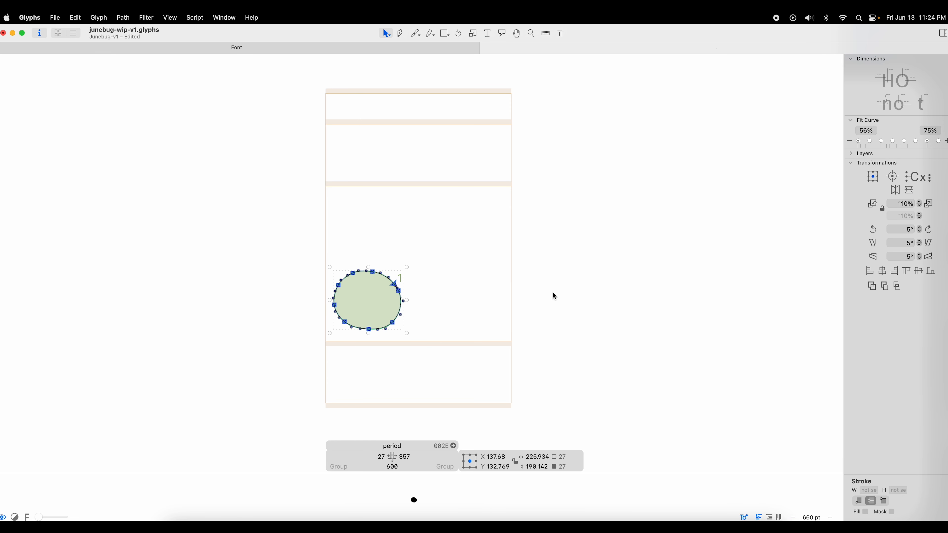
drag(379, 276, 428, 295)
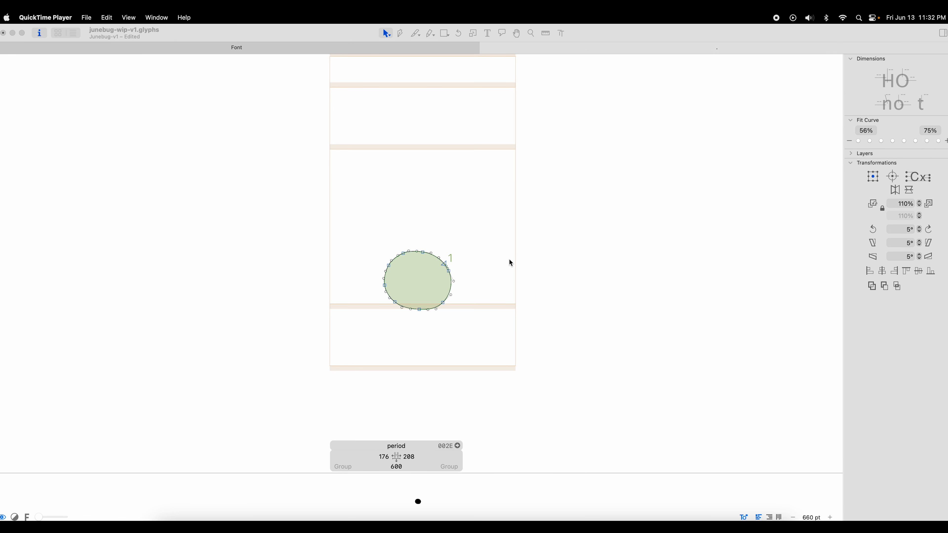
- Set the period glyph's left sidebearing to 25
click(540, 302)
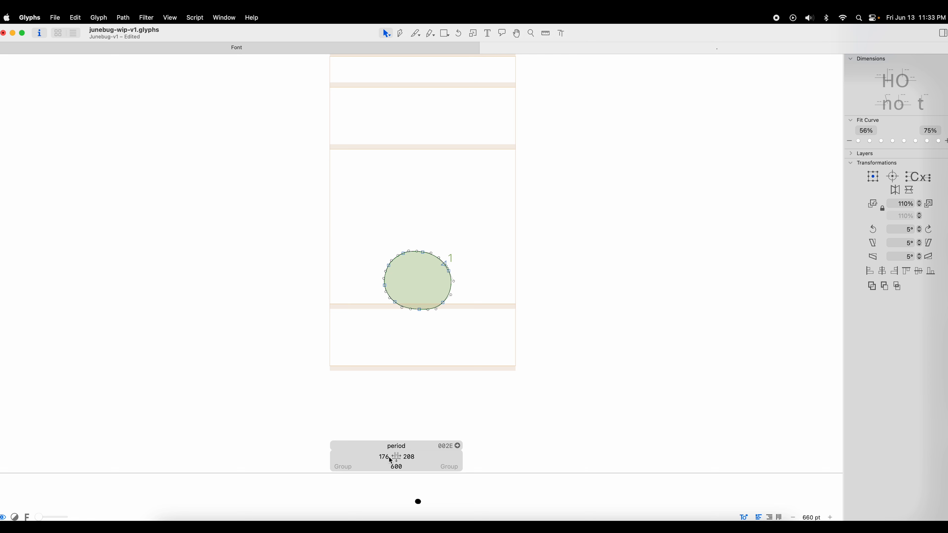
text(25)
key(Return)
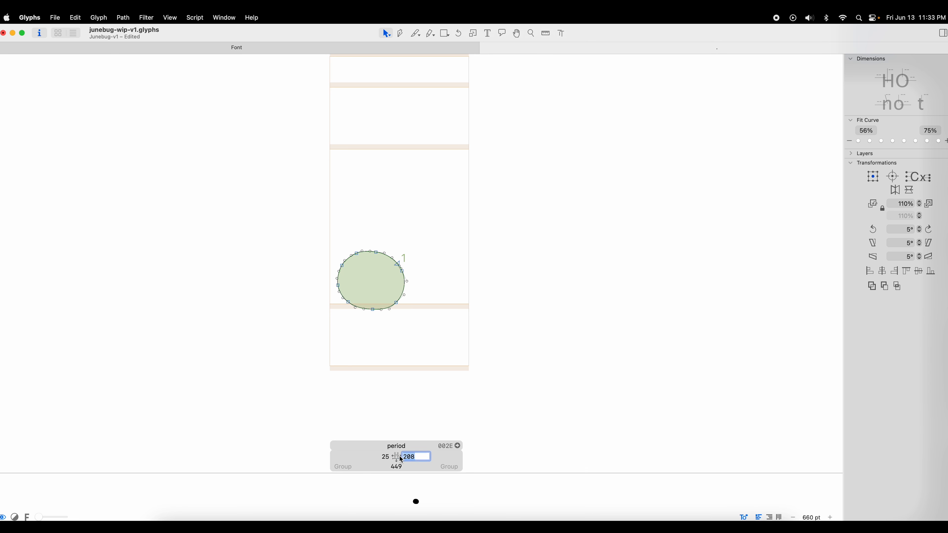
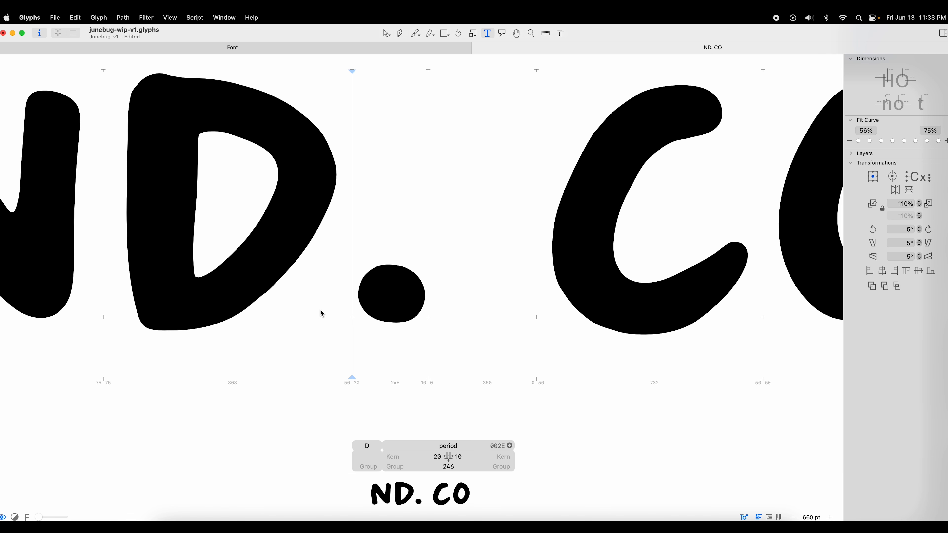
- Insert a temporary A before the period in ND. CO, set the period's left sidebearing to 25 and remove the A
text(A)
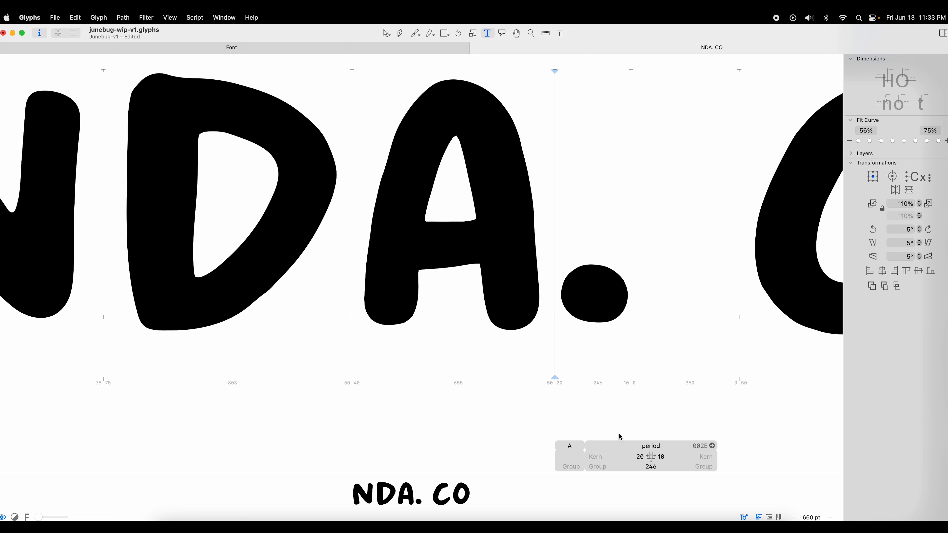
click(645, 460)
text(25)
key(Return)
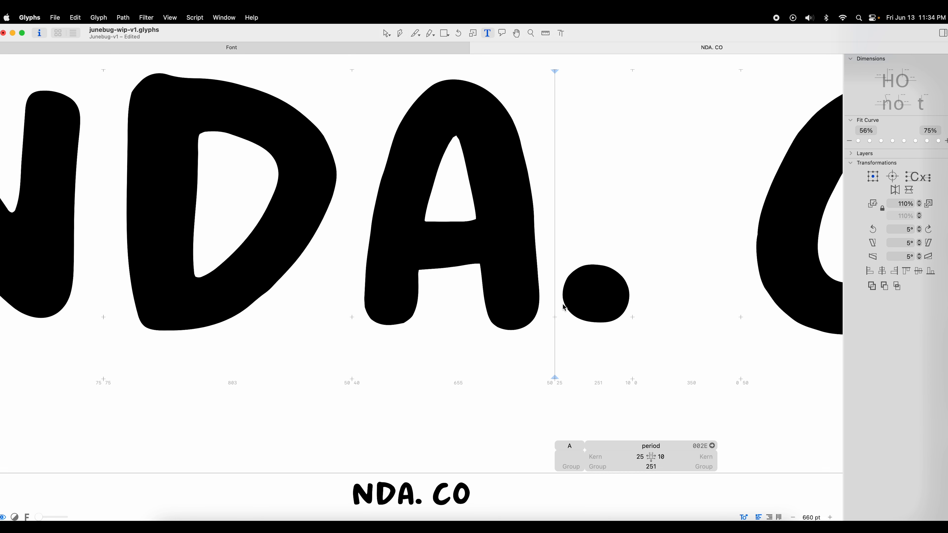
key(BackSpace)
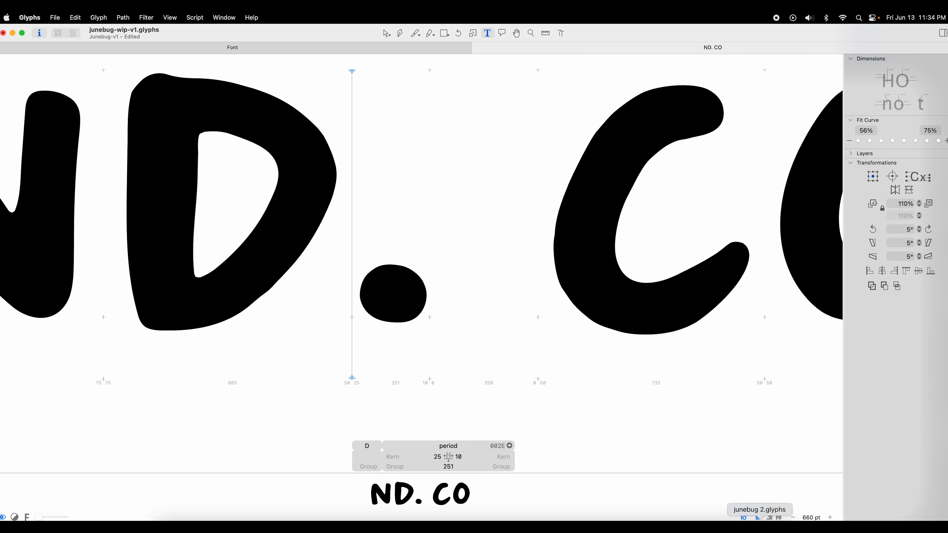
- Switch to the junebug 2.glyphs font, then in Illustrator show only the exclamation mark layer and select its artwork
click(759, 520)
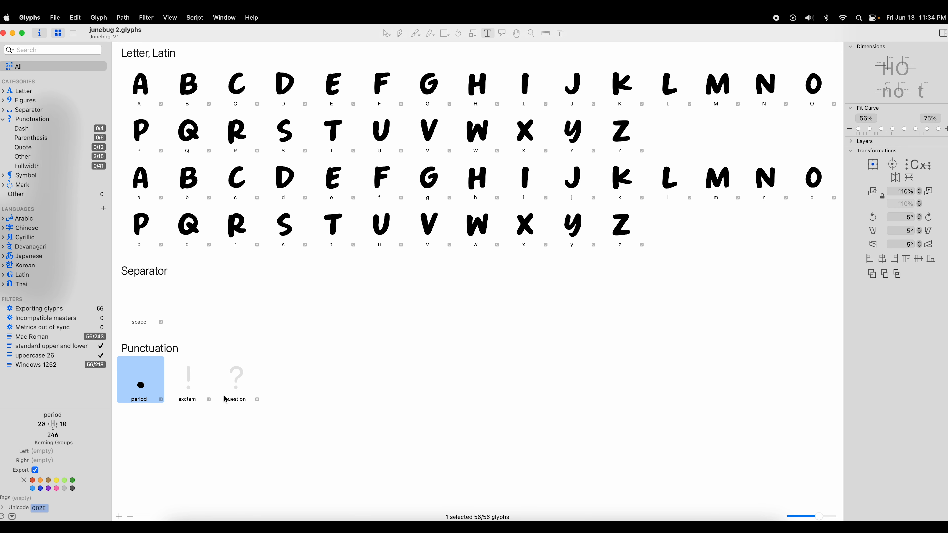
click(309, 525)
click(793, 321)
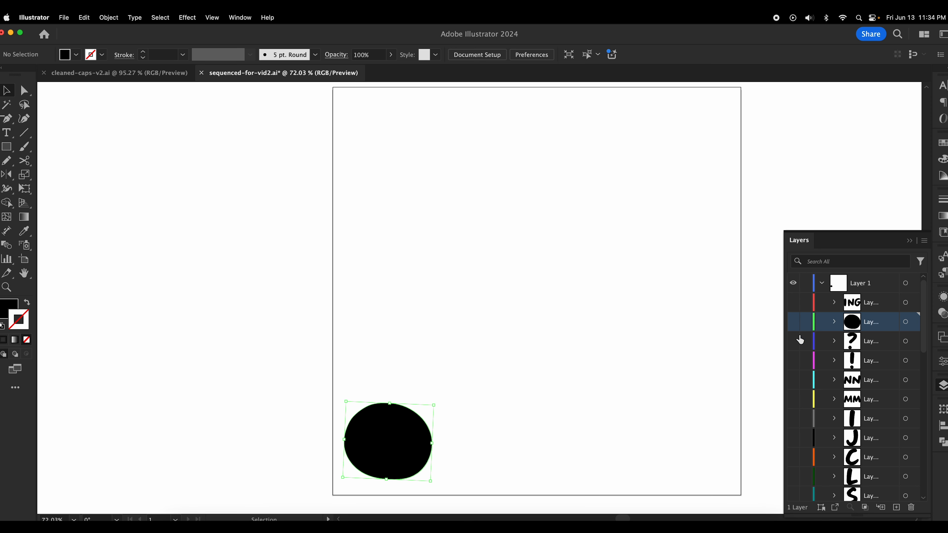
click(793, 359)
click(360, 276)
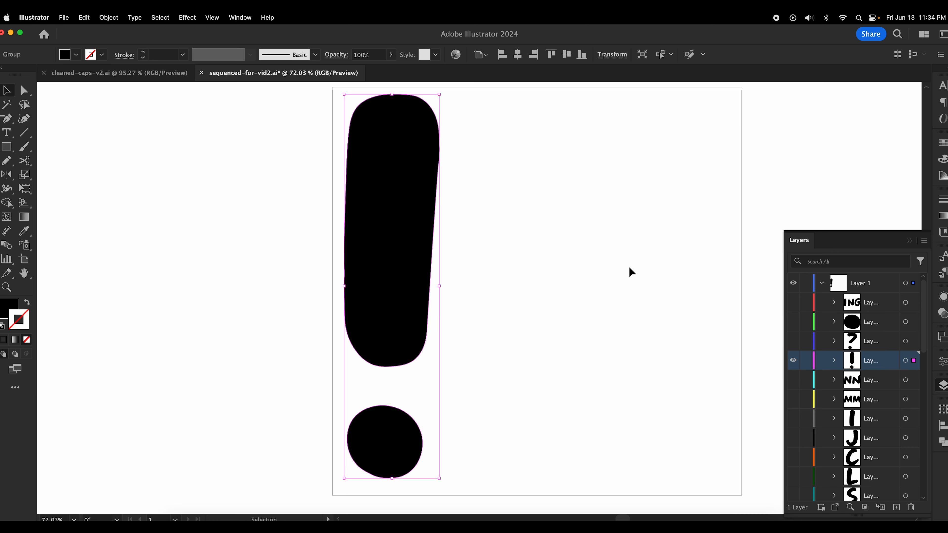
- Return to Glyphs, paste the artwork into the exclam glyph and move it up to a centre of about X 287, Y 444.5
key(super+Tab)
click(384, 35)
key(super+v)
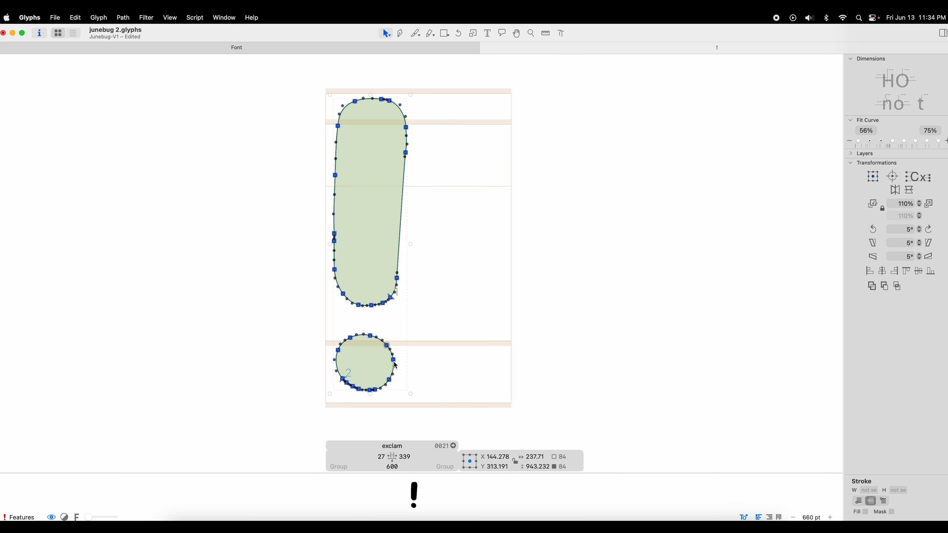
drag(392, 364, 439, 323)
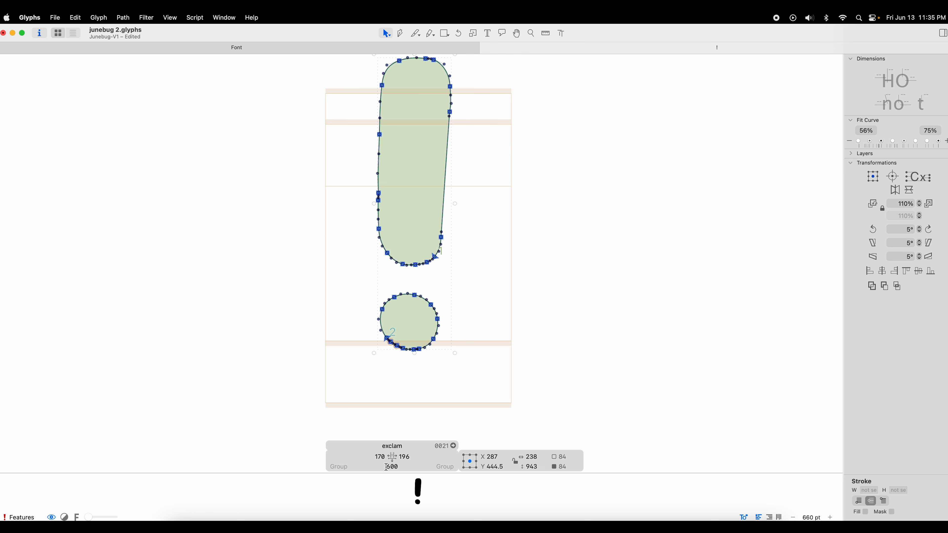
- Set the exclam glyph's left and right sidebearings to the formula period
click(384, 456)
text(period)
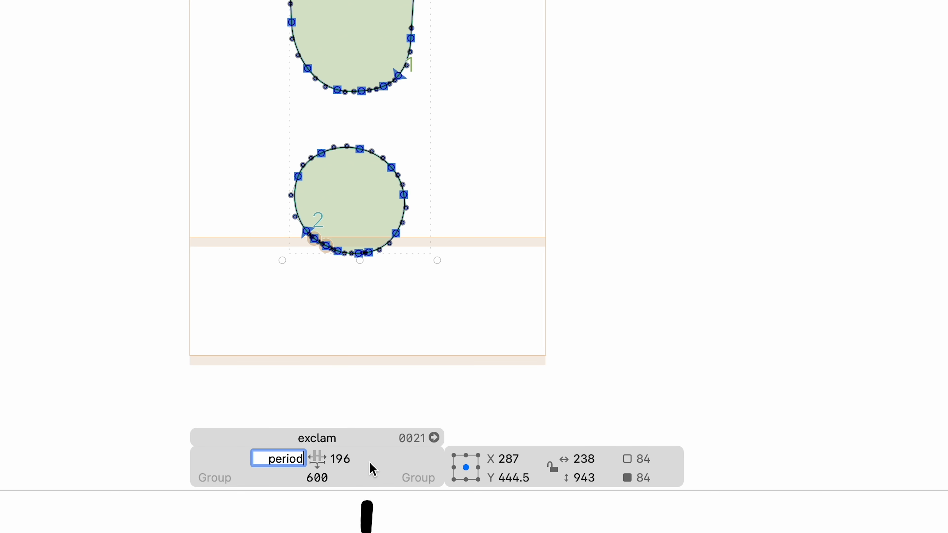
key(Tab)
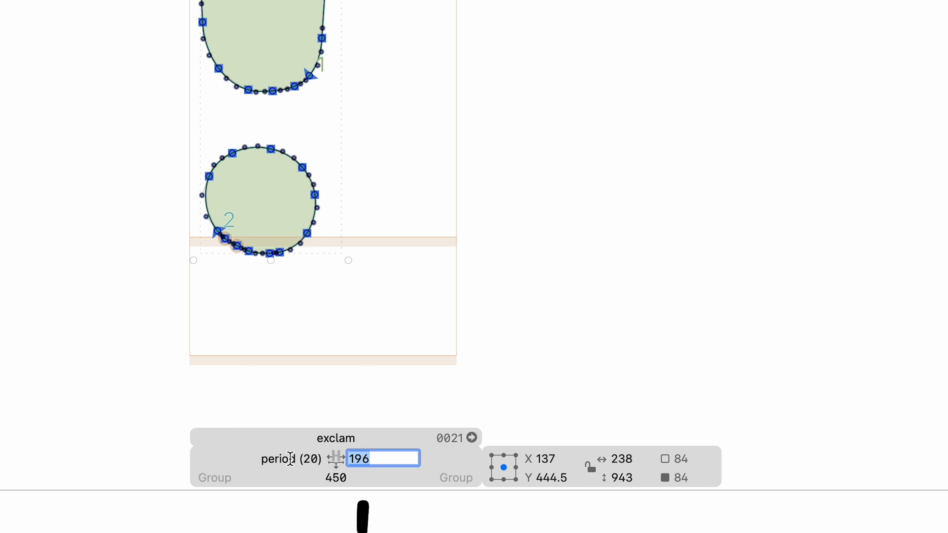
text(period)
key(Return)
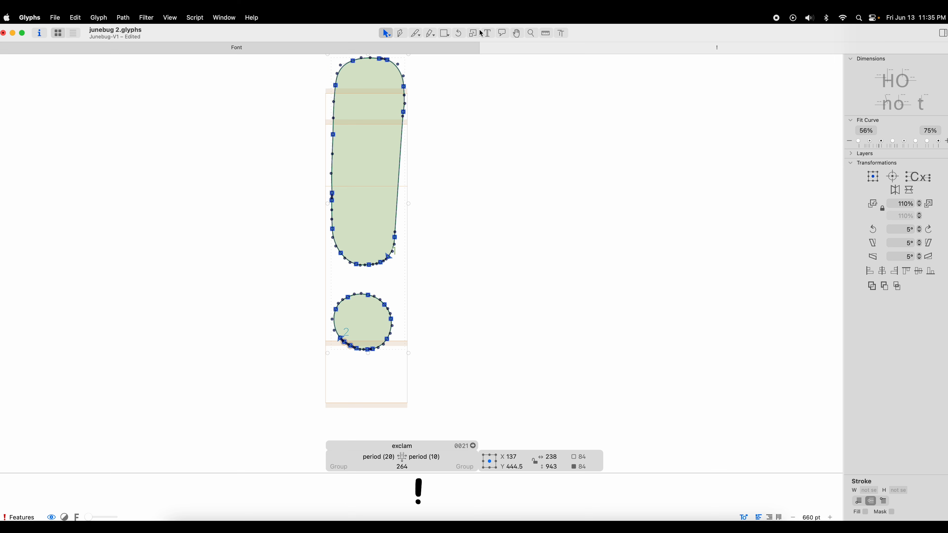
- Build the test string END! around the exclamation mark and lower its outline to a centre of about Y 404.5
text(t)
text(D)
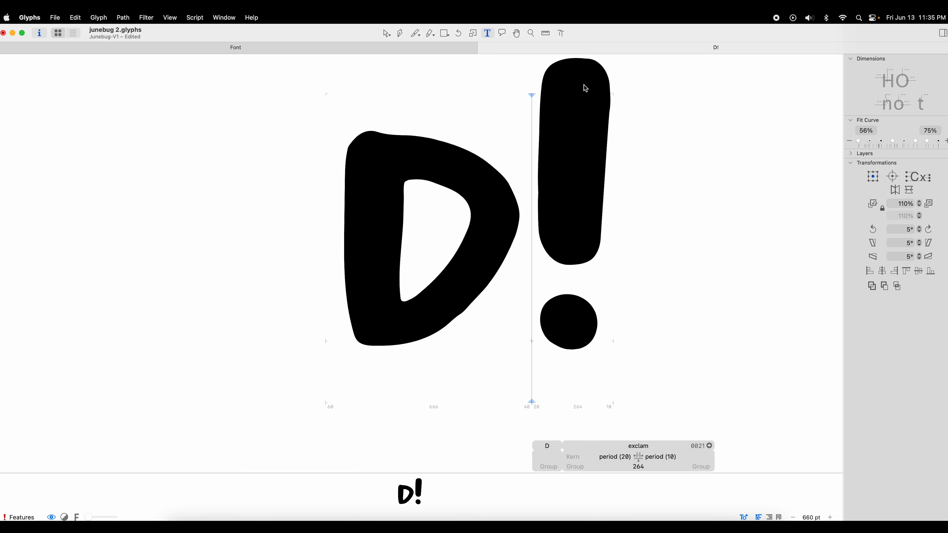
click(386, 34)
key(super+a)
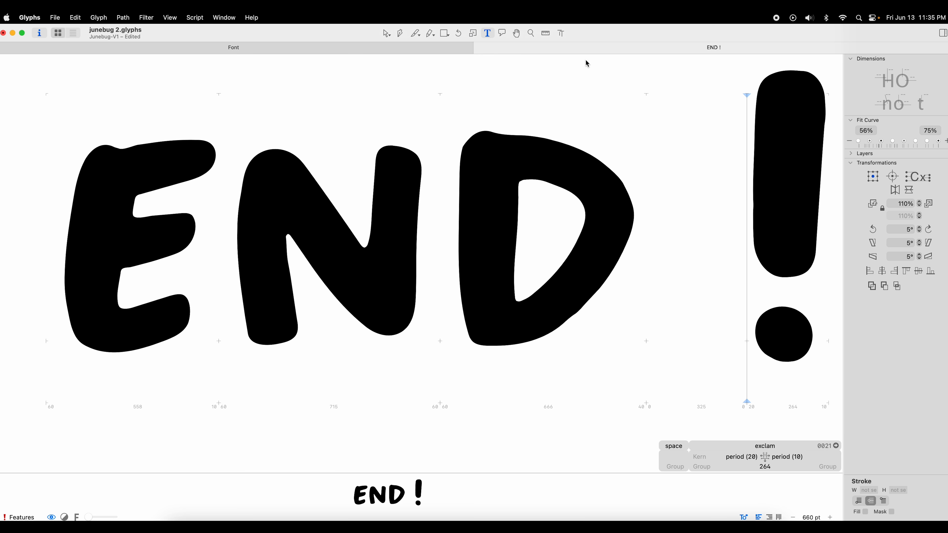
key(BackSpace)
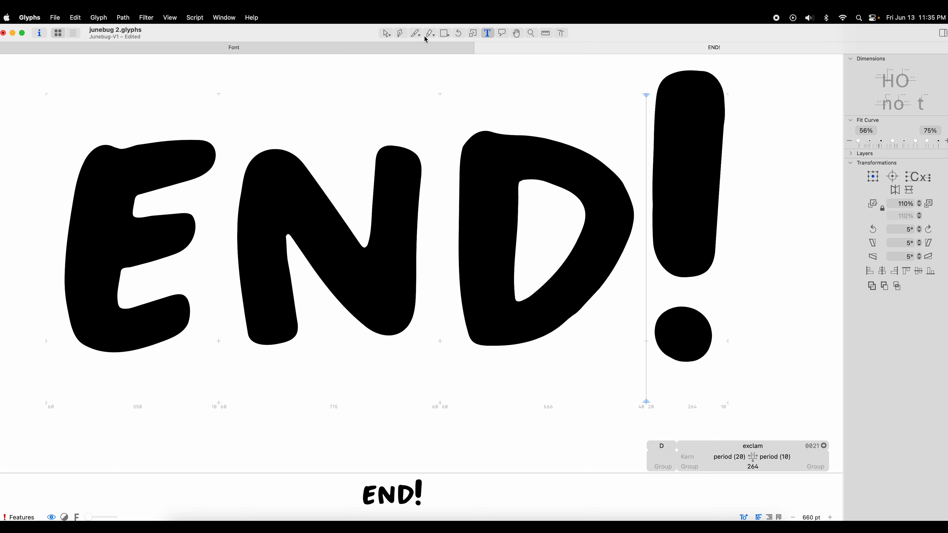
- Scale the exclam outline down to about 216 by 854 units, remove D from the test string and resync the glyph's metrics with period
click(387, 33)
key(super+a)
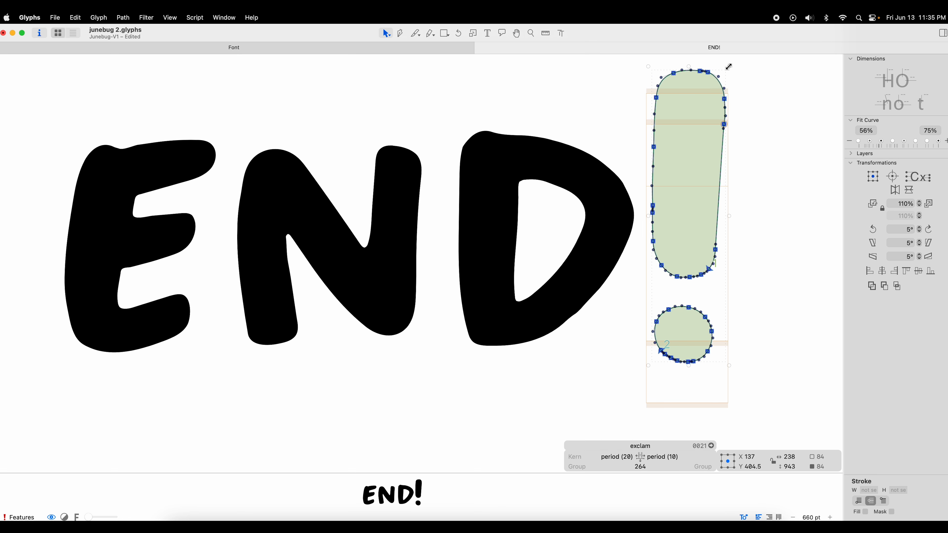
drag(728, 66, 717, 94)
scroll(644, 113, right, 5)
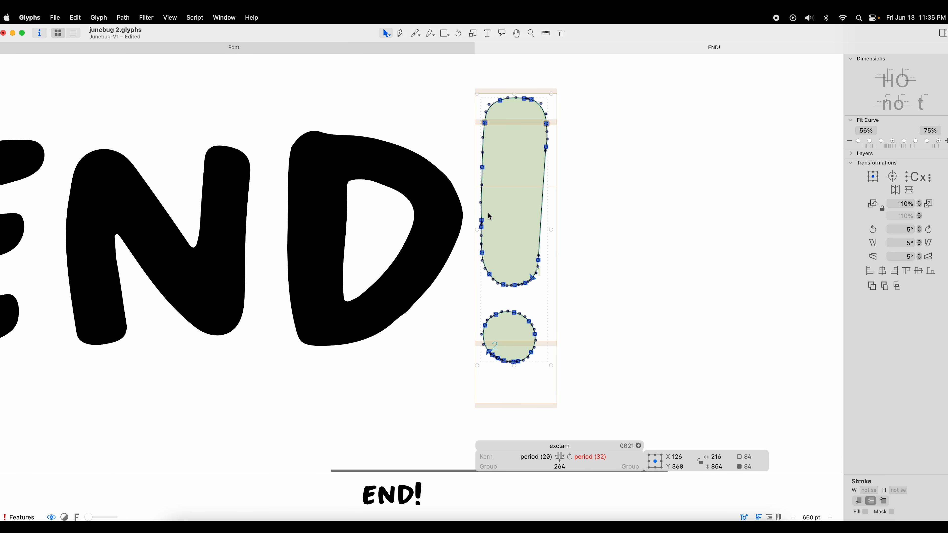
click(487, 33)
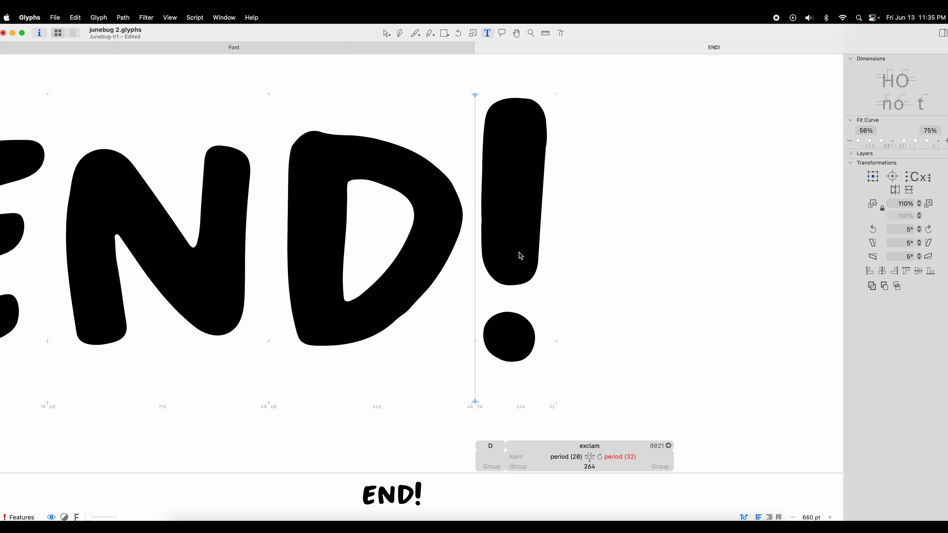
key(BackSpace)
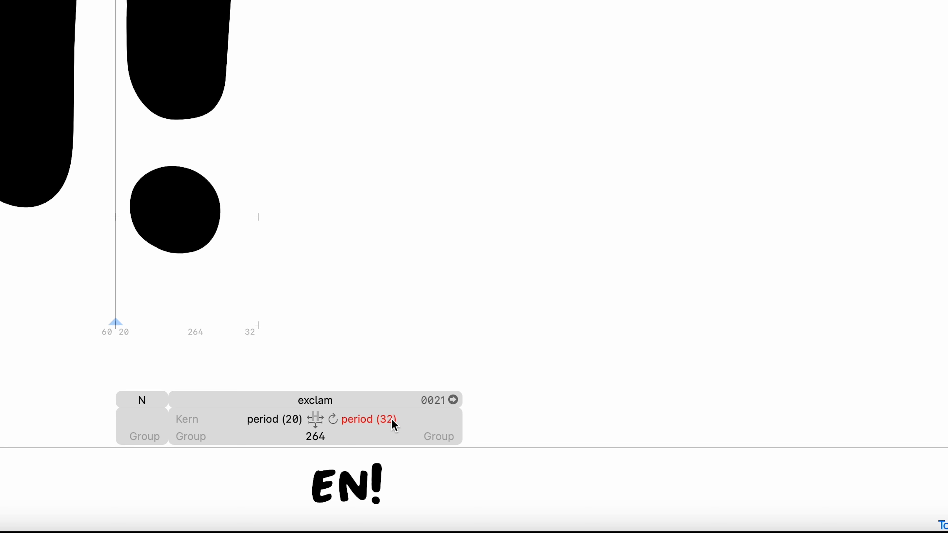
click(331, 420)
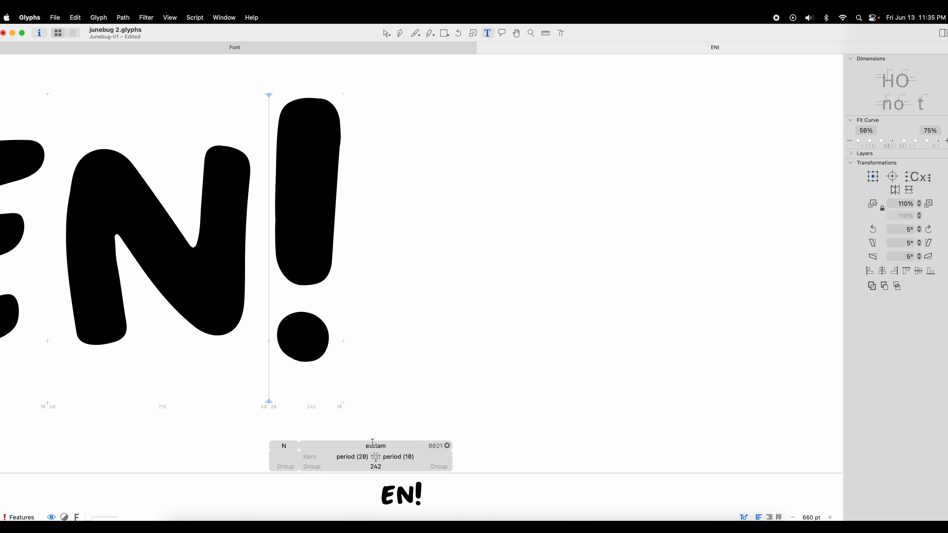
- Try the formula =period+40 and then =period+50 as the exclam glyph's left sidebearing
click(339, 462)
text(=period+)
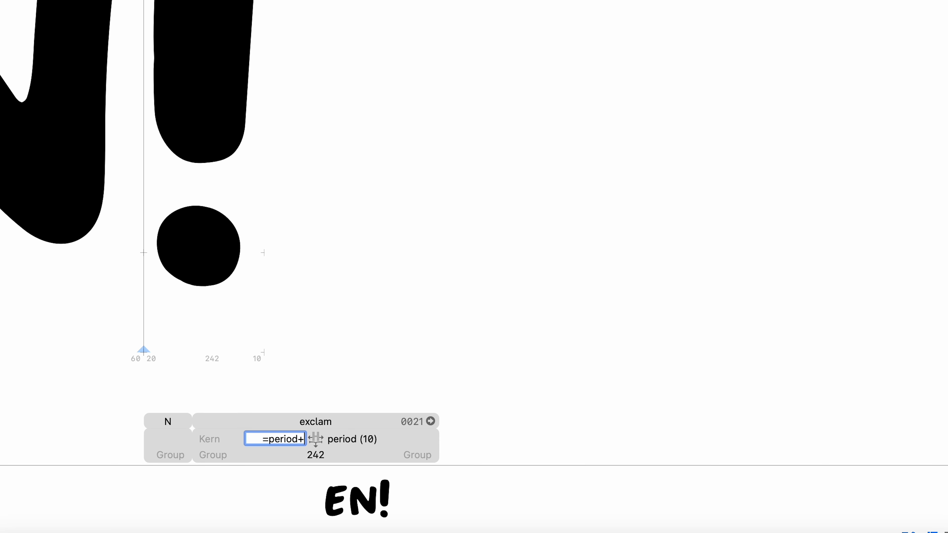
text(40)
key(Return)
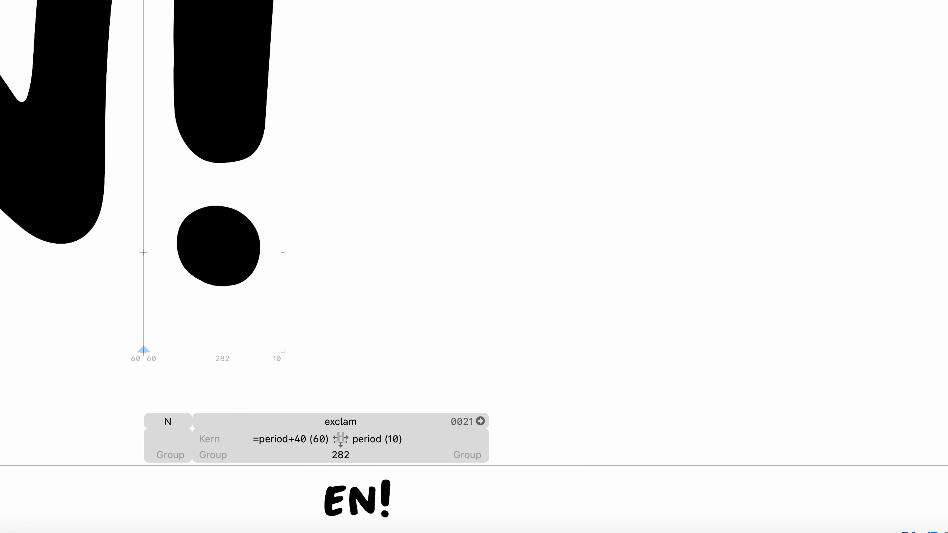
click(302, 440)
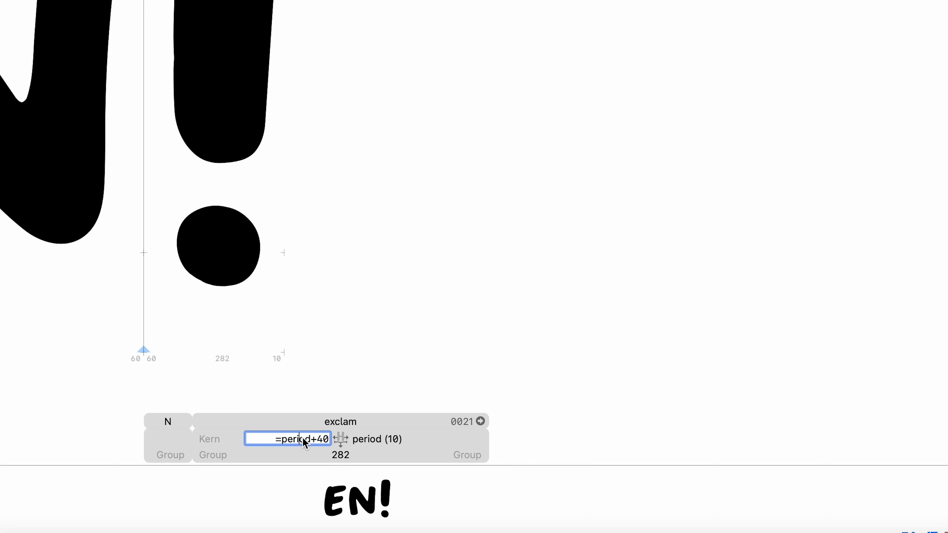
key(BackSpace)
key(BackSpace)
text(50)
key(Return)
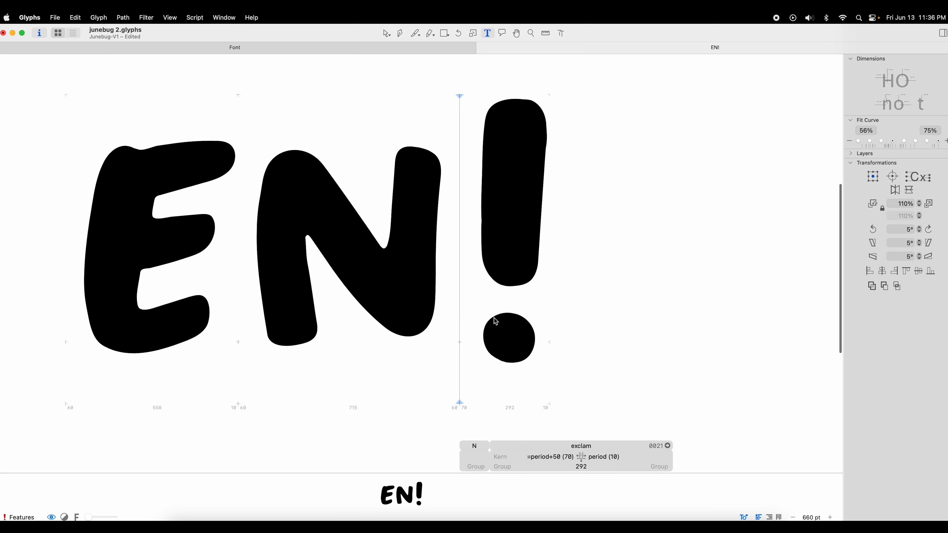
- Insert "d the end" before the exclamation mark in the test string and set the exclam glyph's left sidebearing to =period+70
text(d the end)
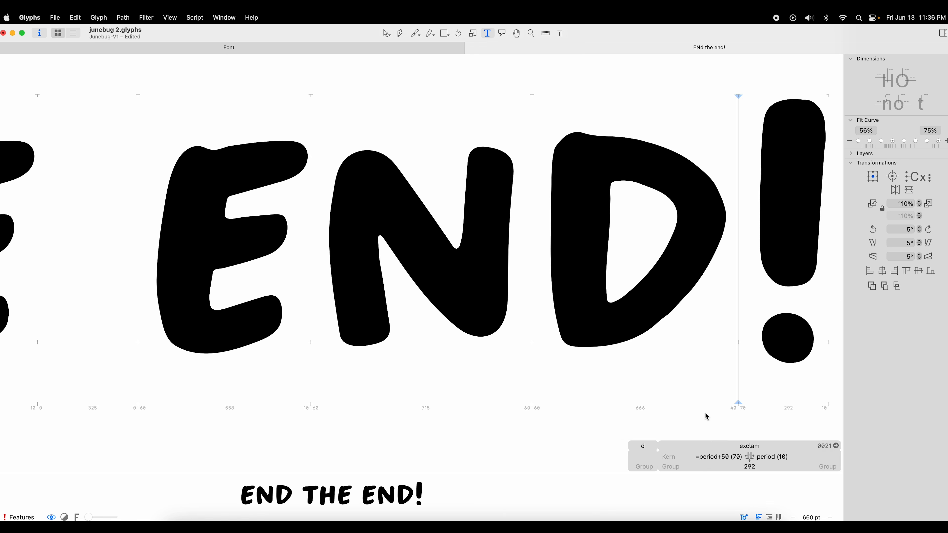
click(727, 457)
double_click(736, 456)
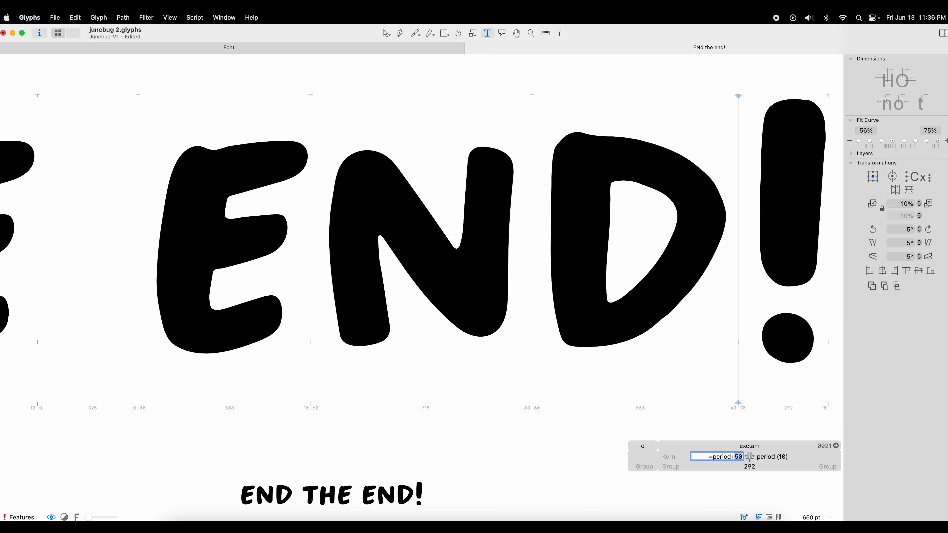
text(70)
key(Return)
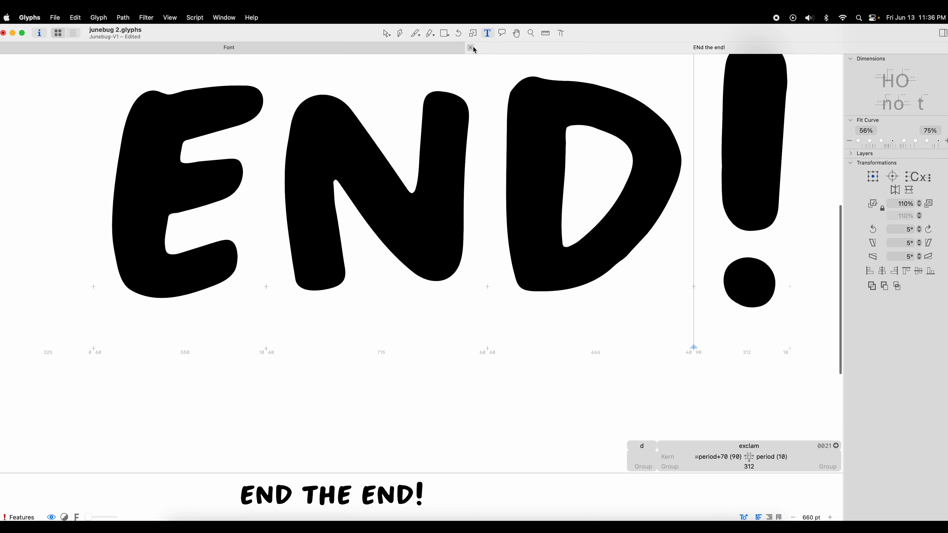
- Close the test string's edit view and save the font file
click(471, 48)
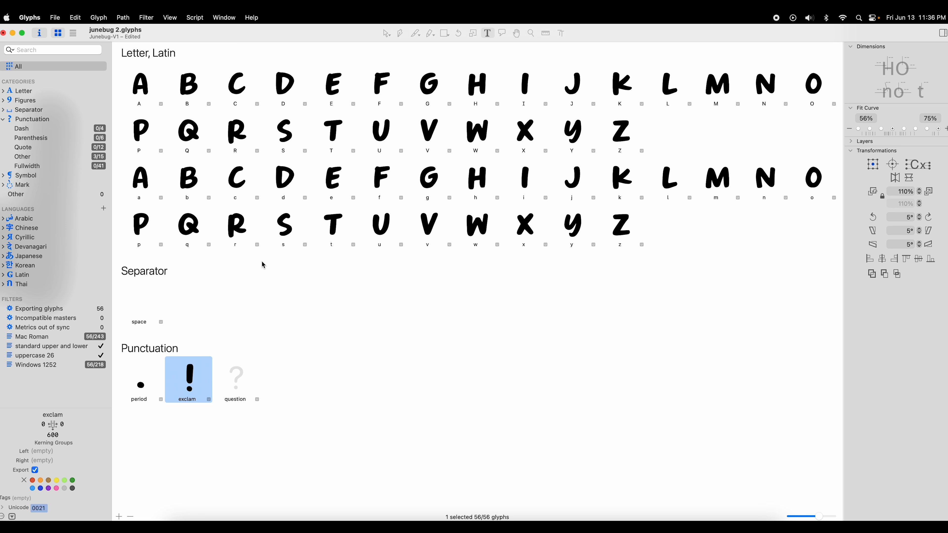
key(super+s)
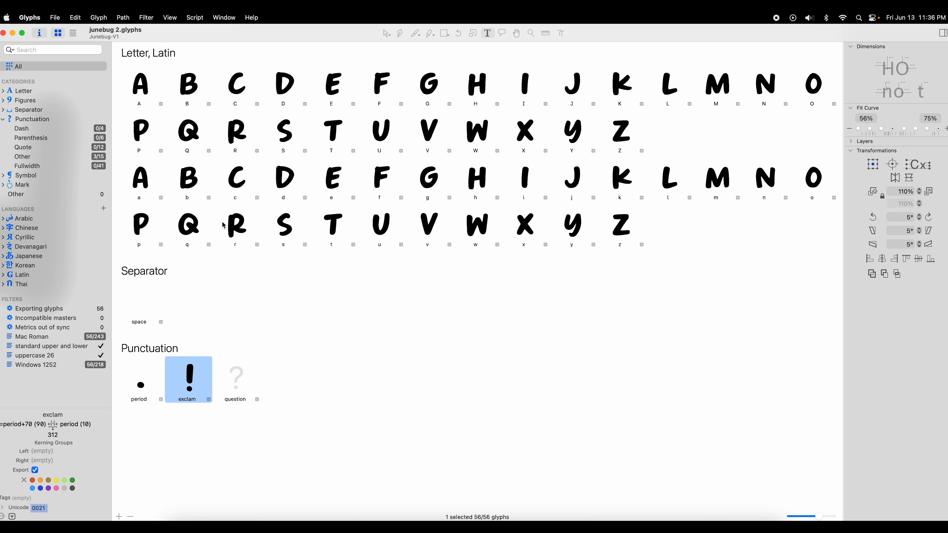
- Switch to Illustrator, hide the exclamation mark layer, show the MM layer and copy its artwork
click(354, 526)
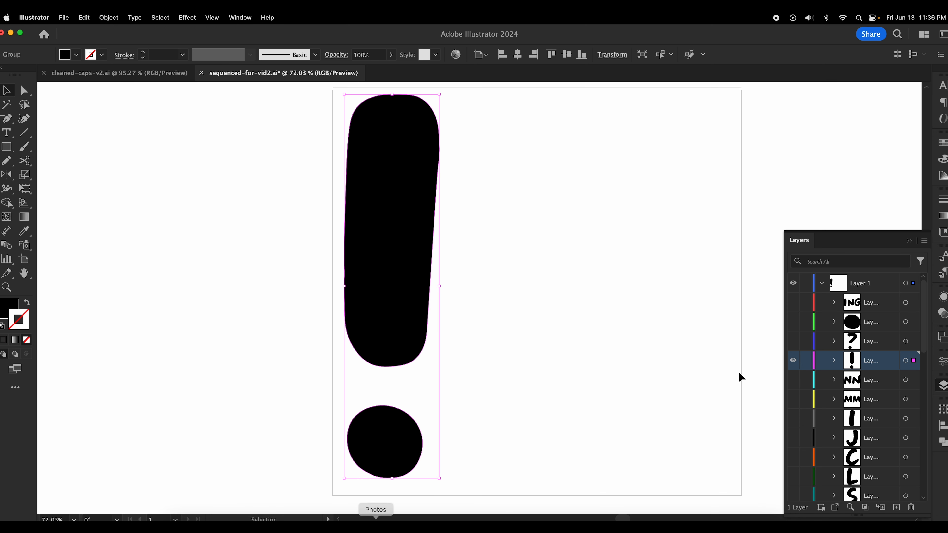
click(794, 362)
scroll(887, 391, down, 3)
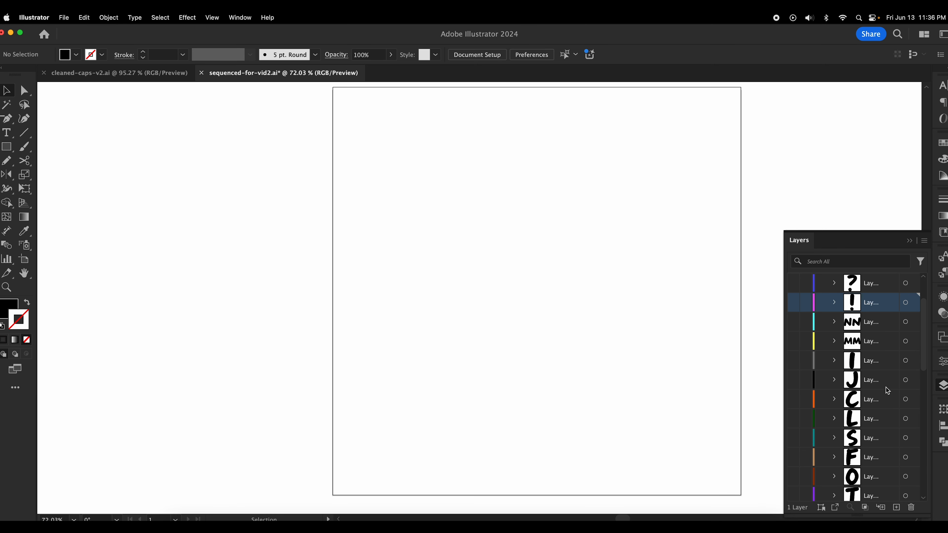
click(793, 341)
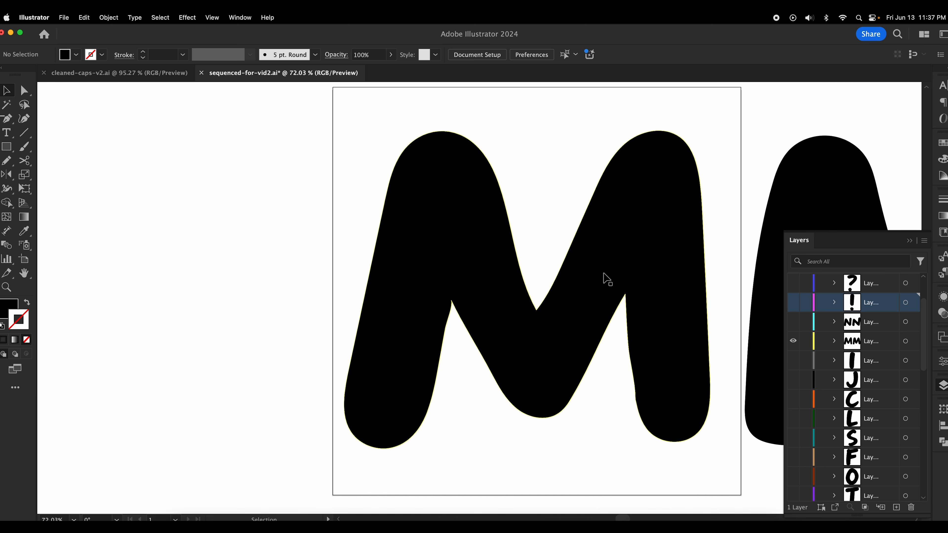
click(470, 298)
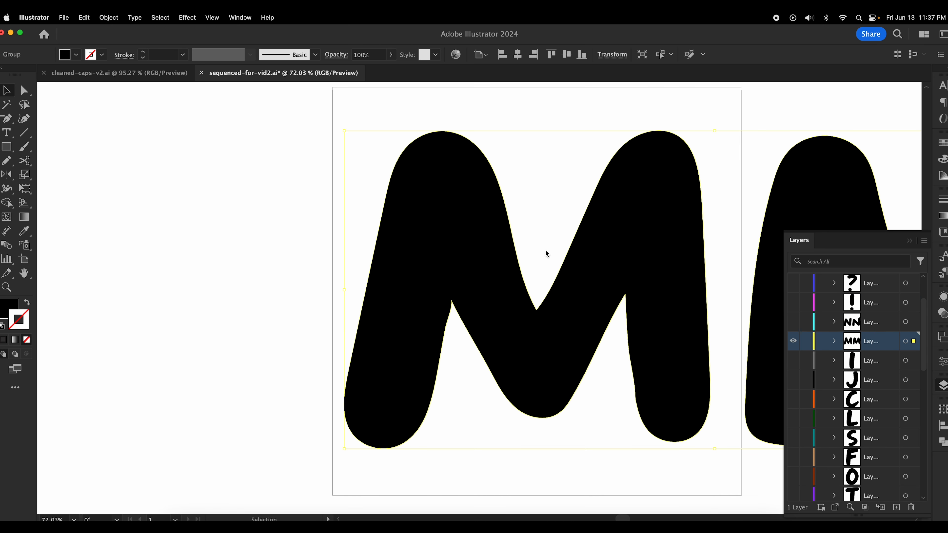
key(a)
key(v)
- Return to Glyphs and add a new glyph named M_M.liga to the font
click(651, 522)
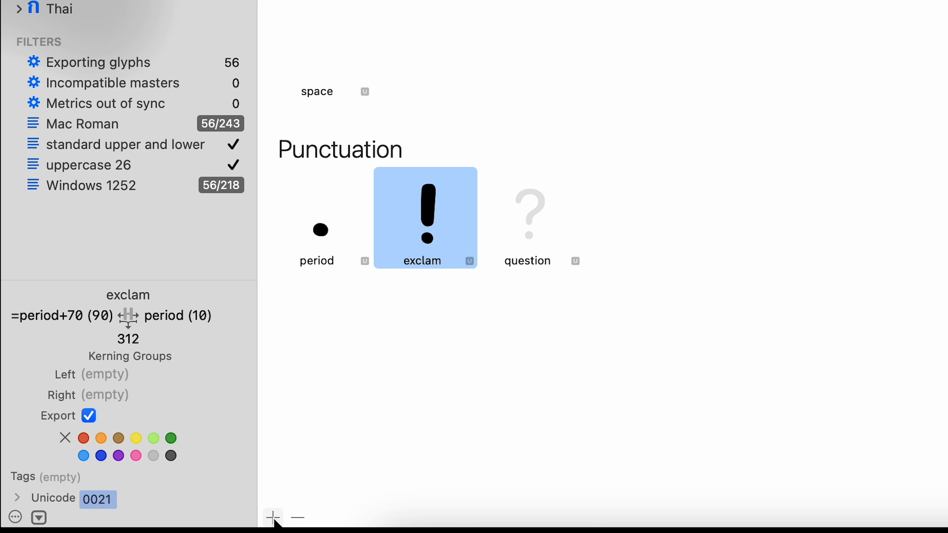
click(273, 518)
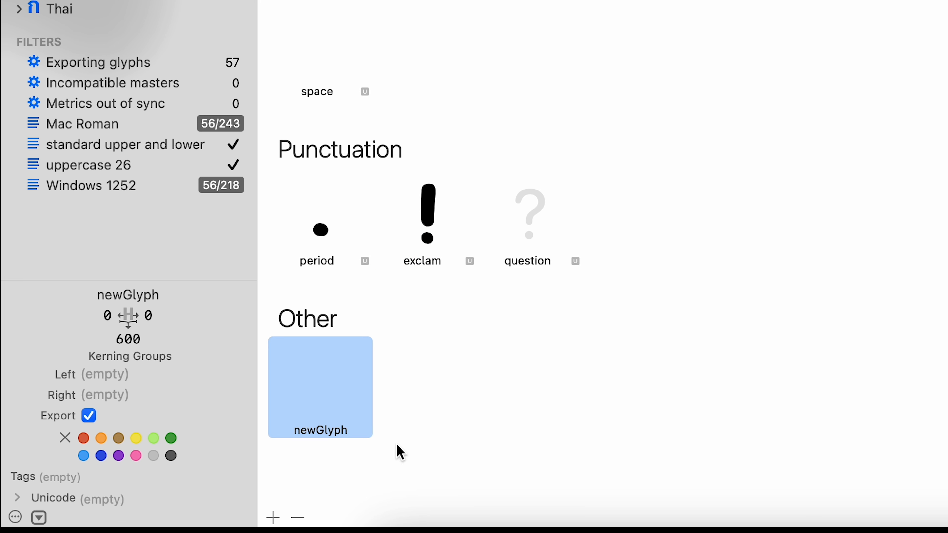
click(331, 436)
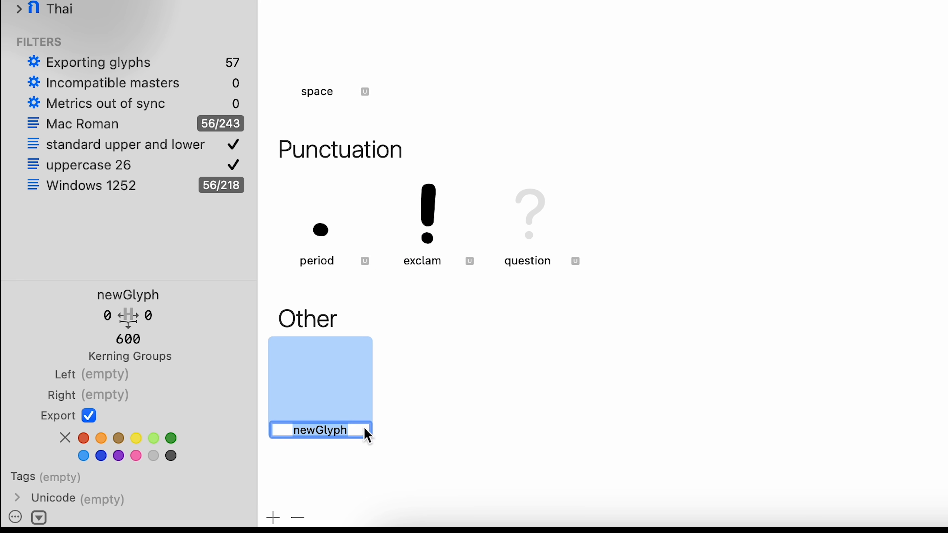
text(M)
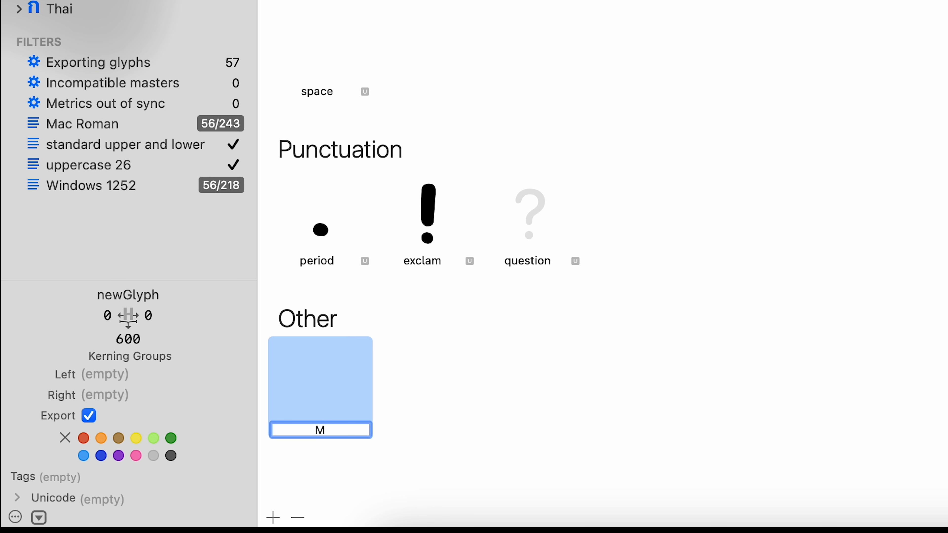
text(_M.liga)
key(Return)
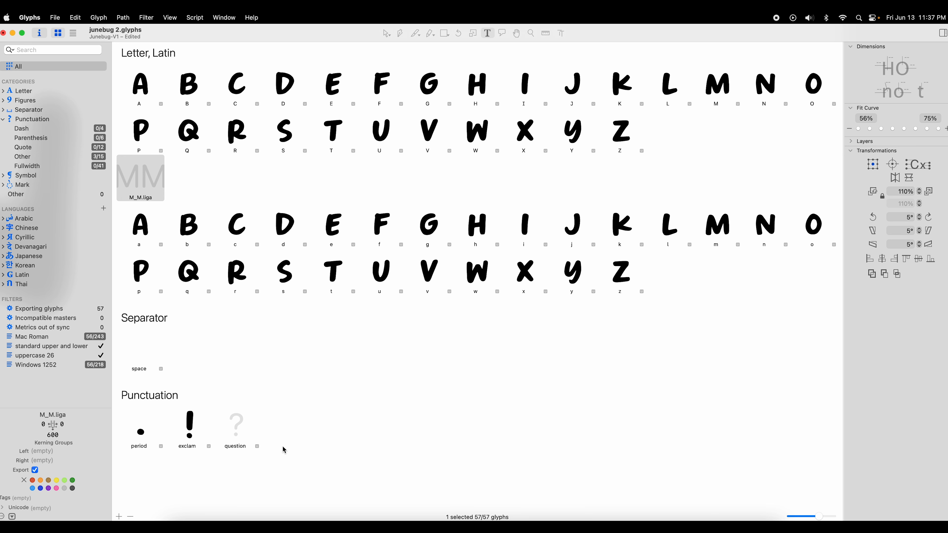
- Open the M_M.liga glyph, paste the MM artwork and move it to a centre of about X 242.5, Y 365.5
double_click(140, 179)
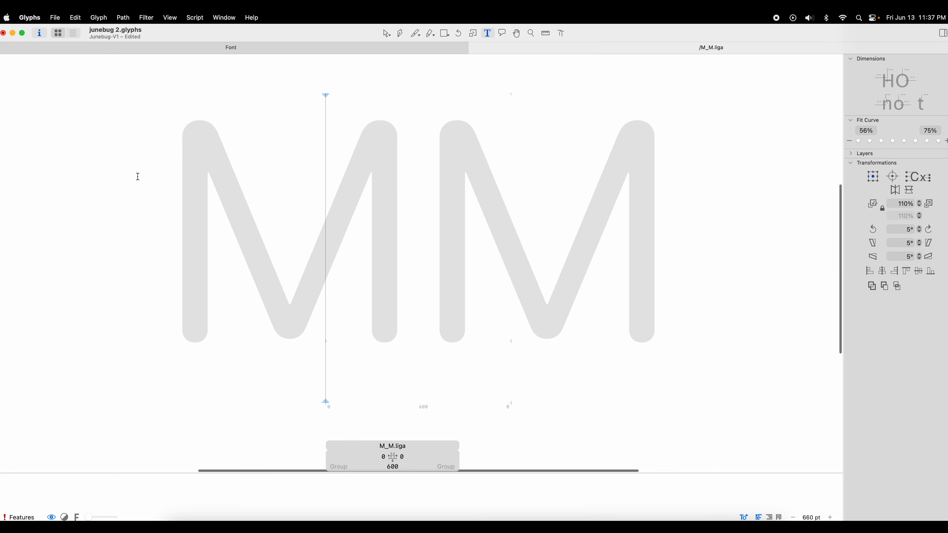
key(cmd+v)
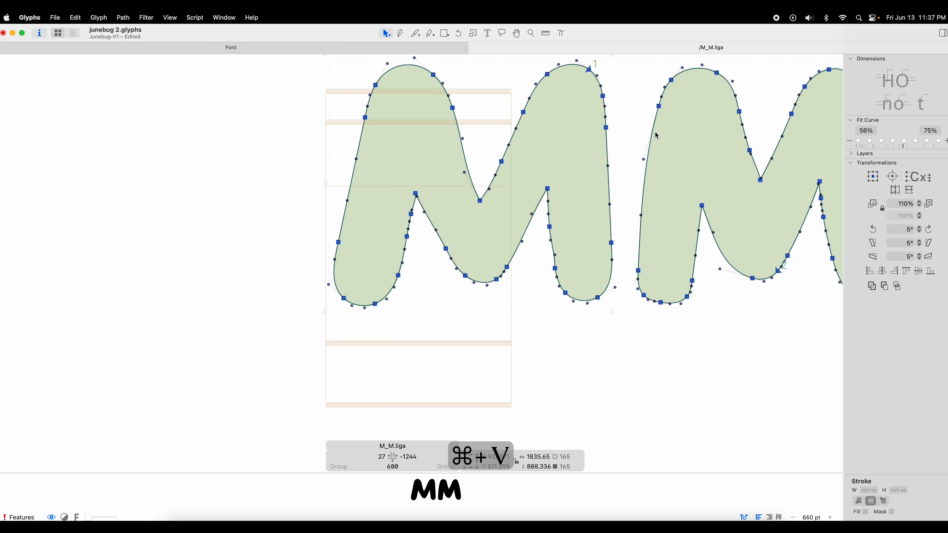
drag(605, 103, 394, 143)
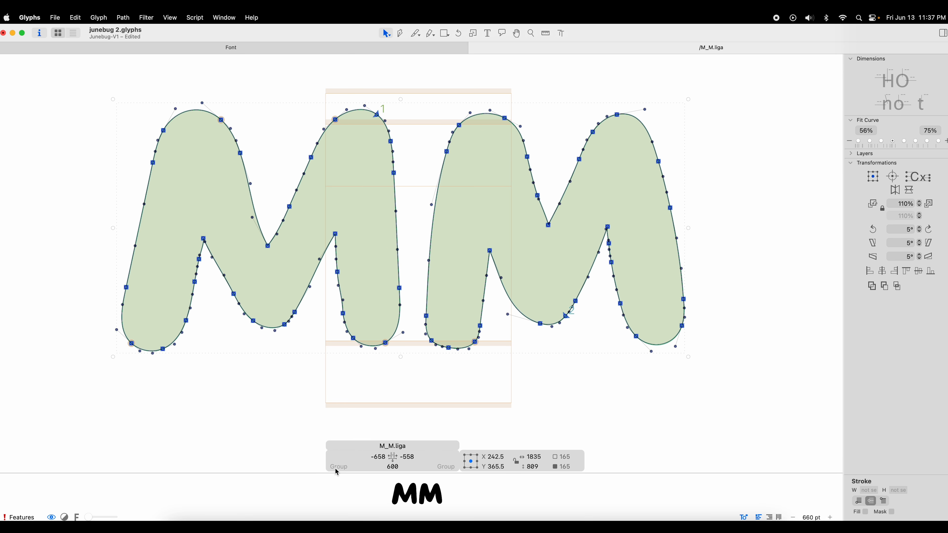
- Set the M_M.liga glyph's left and right sidebearings to the formula M
click(368, 456)
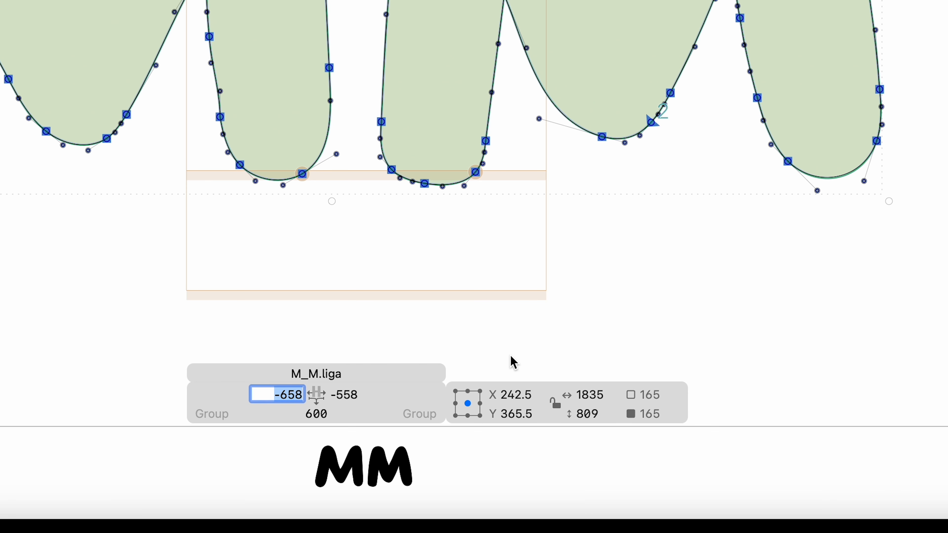
text(M)
key(Tab)
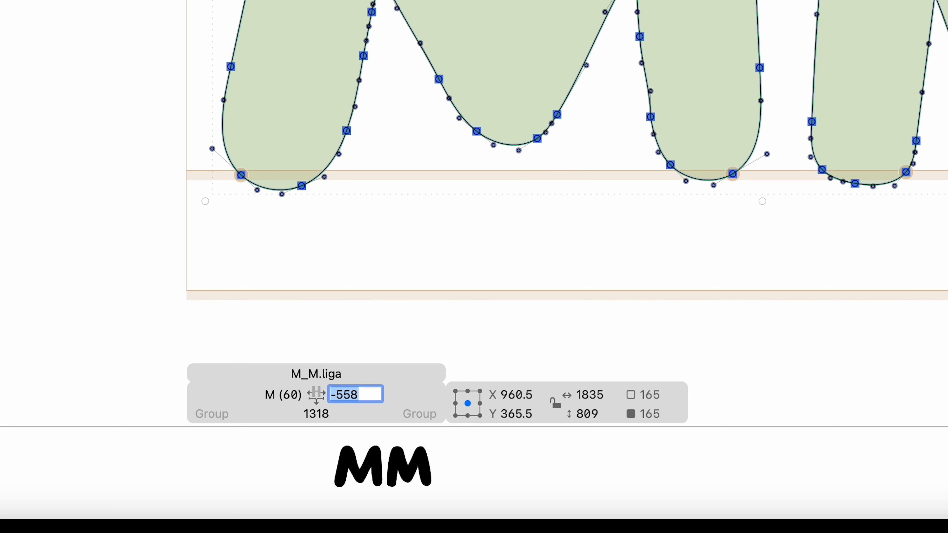
text(M)
key(Return)
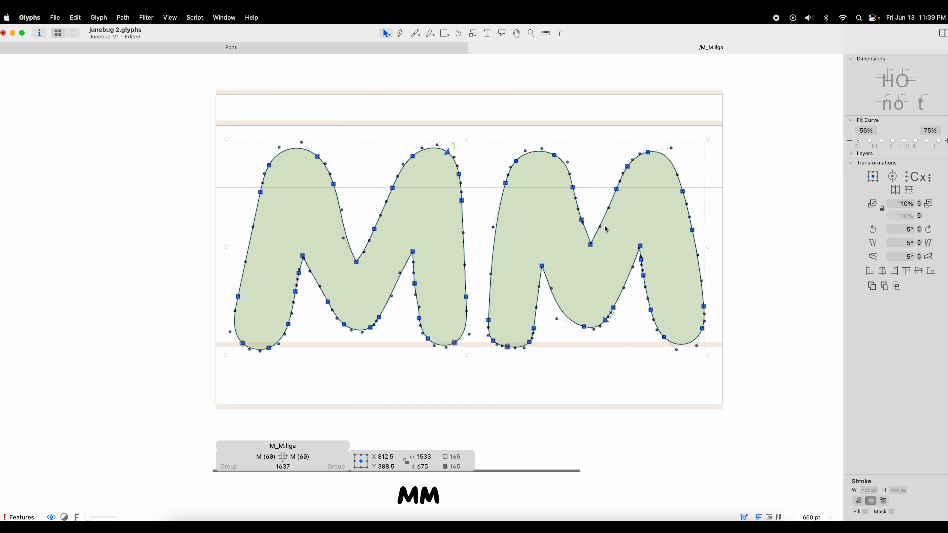
- Build the test string EMMA around the double-M ligature
click(487, 34)
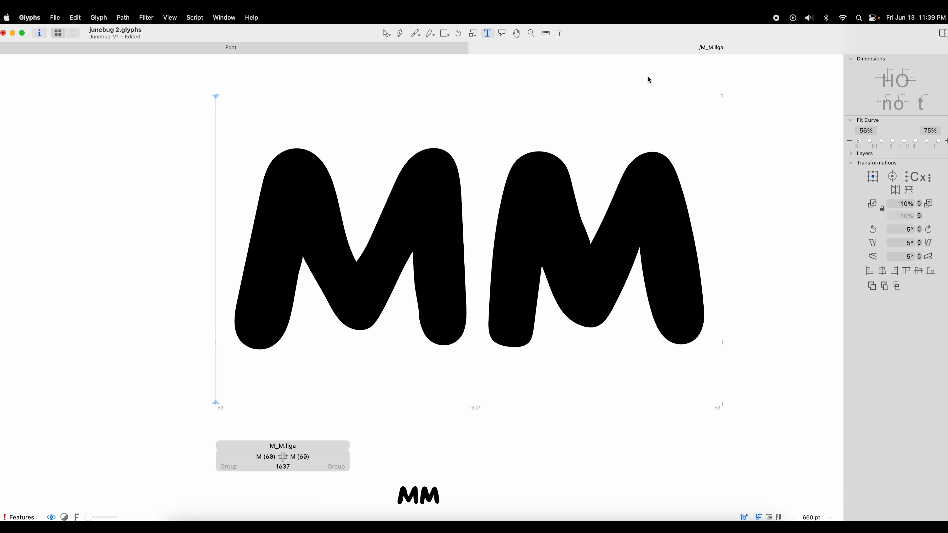
text(EMM)
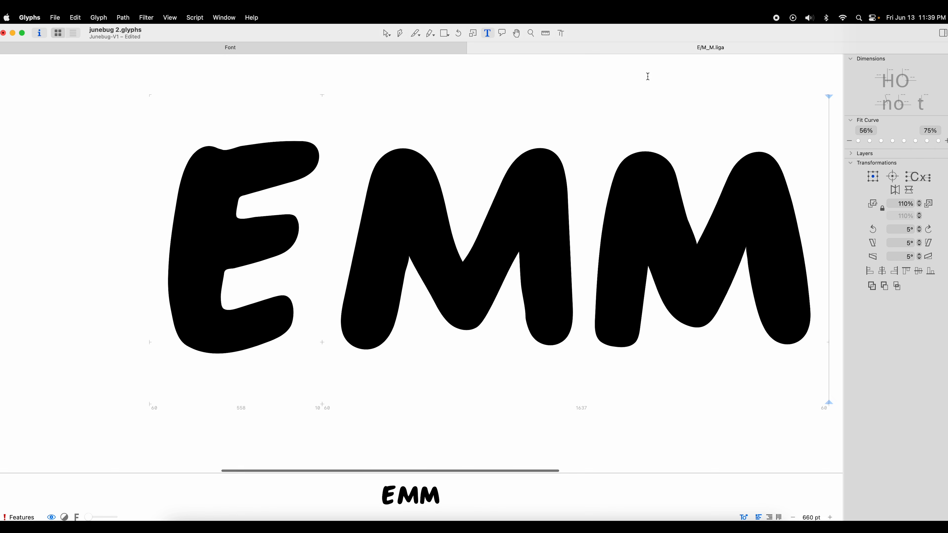
text(A)
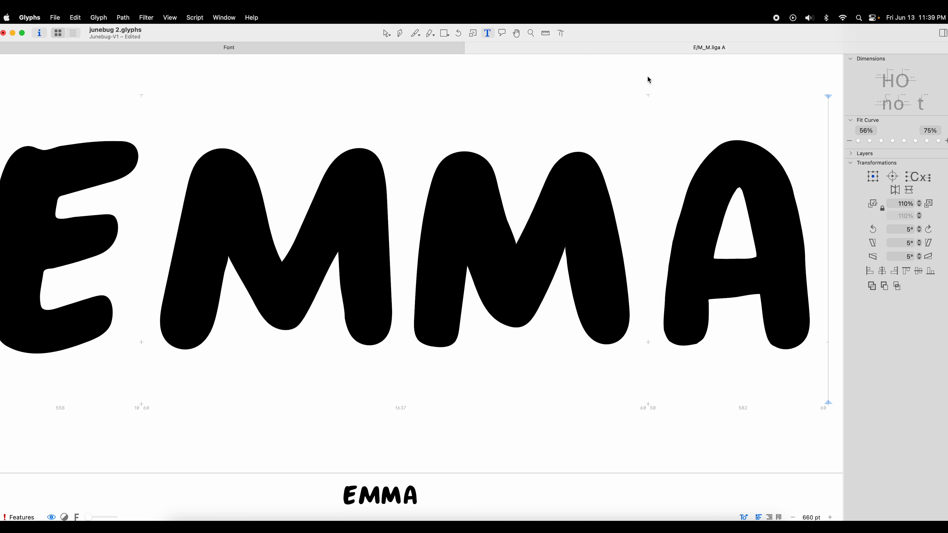
- Insert the letters M, d and c before the ligature in the test string to compare their spacing and weight
key(Left)
key(Left)
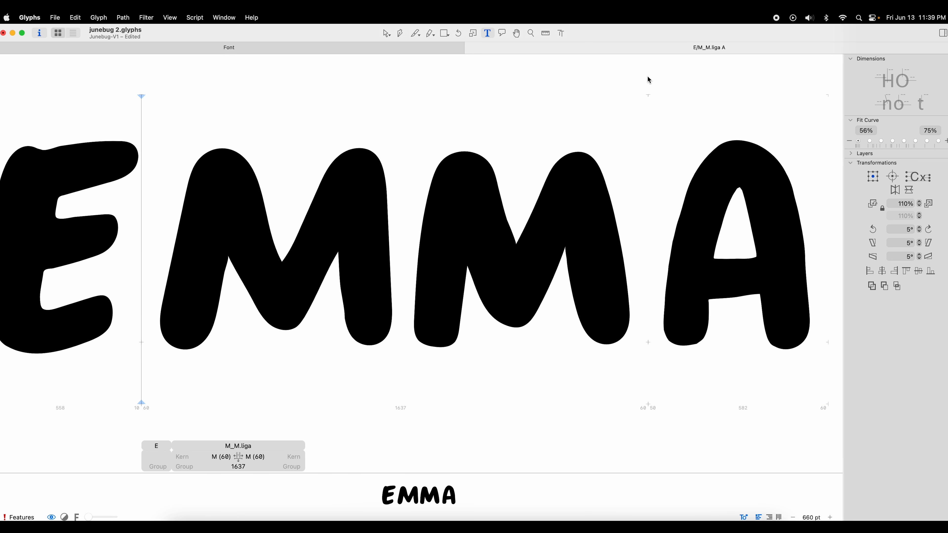
text(M)
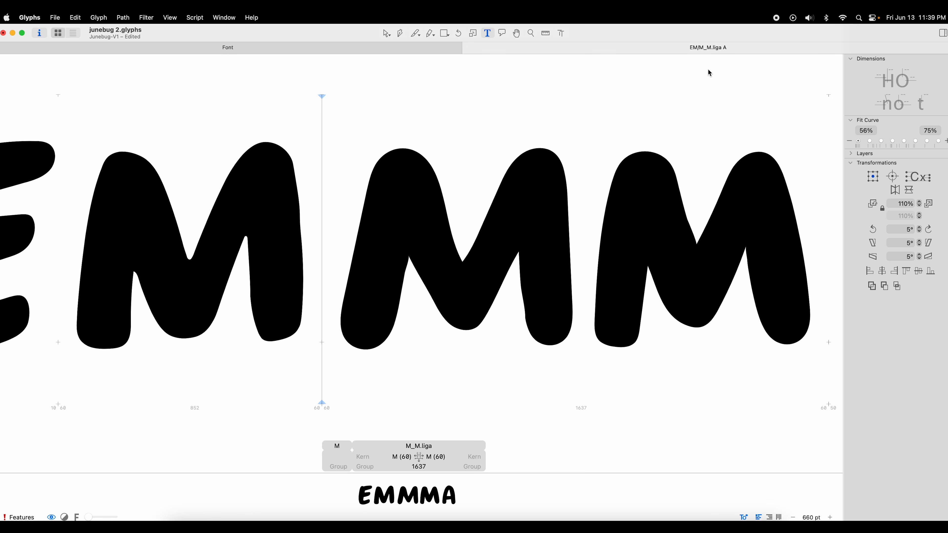
text(dc)
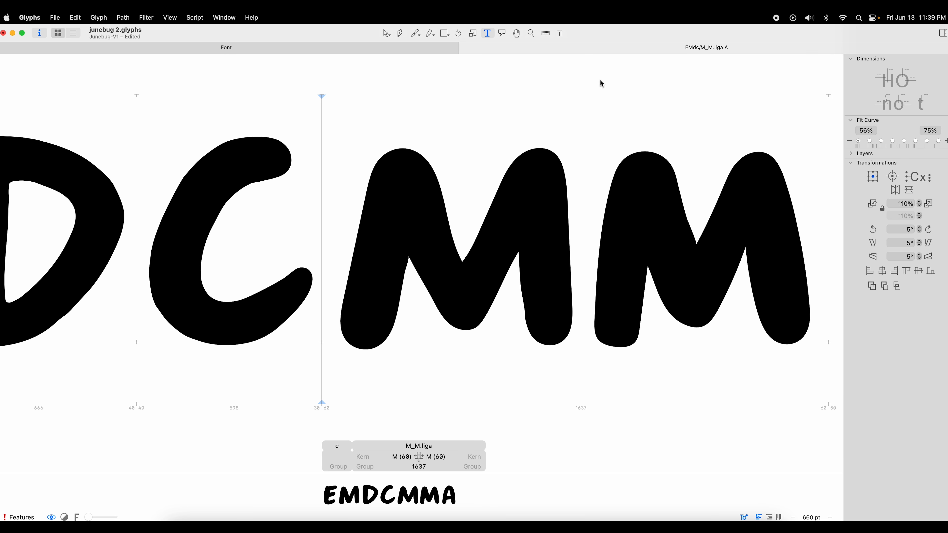
- Add the letters i and l before the ligature for comparison and raise the M_M.liga outlines to Y 323.5
text(il)
click(387, 34)
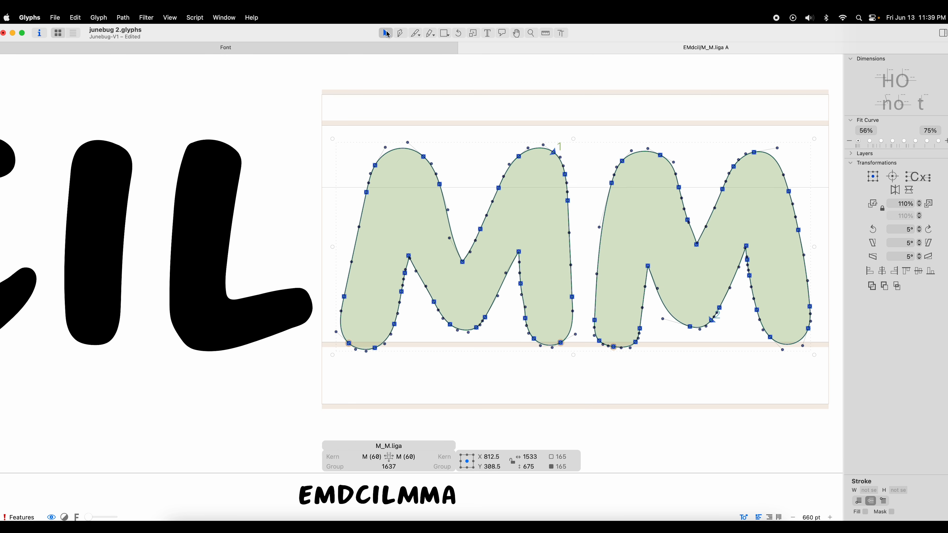
key(Up)
key(Up)
key(Up)
key(Up)
key(Up)
key(Up)
key(Up)
key(Up)
key(Up)
key(Up)
key(Up)
key(Up)
key(Up)
key(Up)
key(Up)
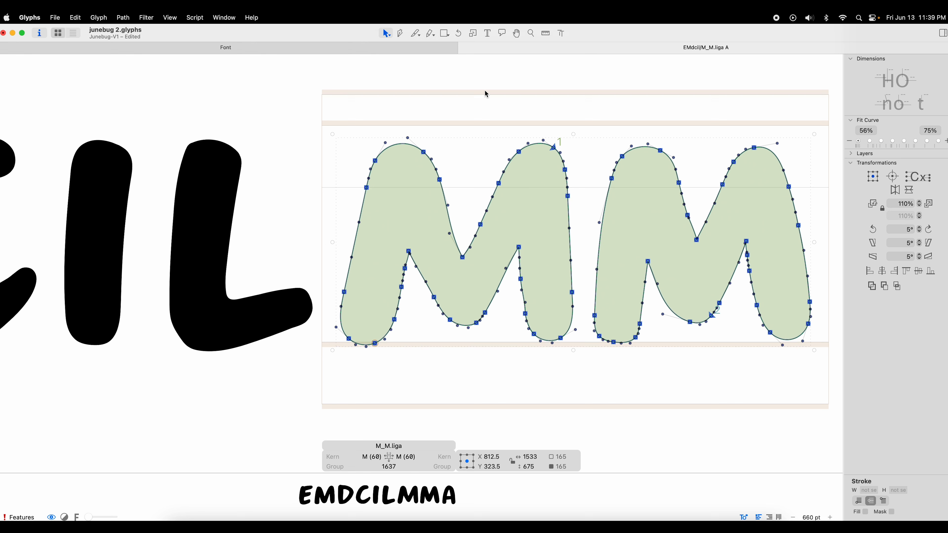
- Remove the letters i, l and c from the test string, leaving d directly before the ligature
click(484, 33)
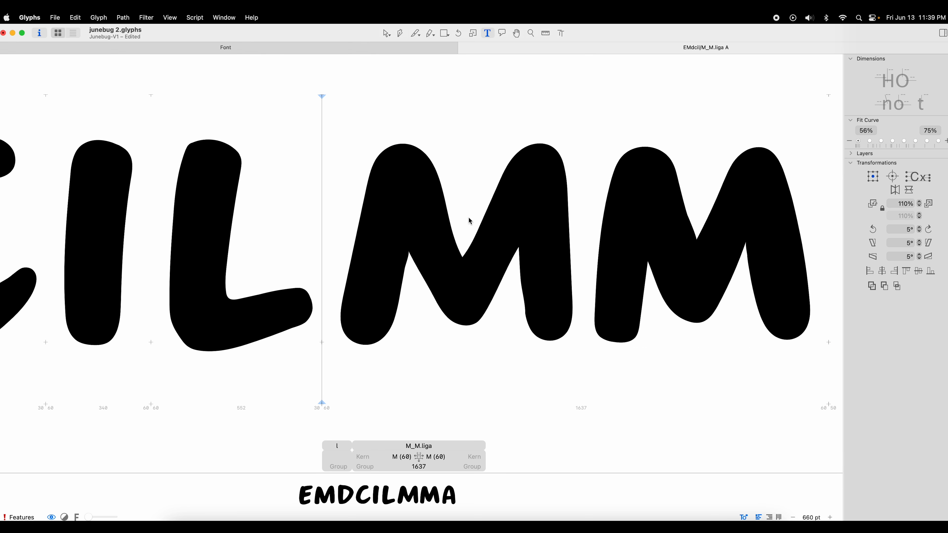
key(BackSpace)
key(BackSpace)
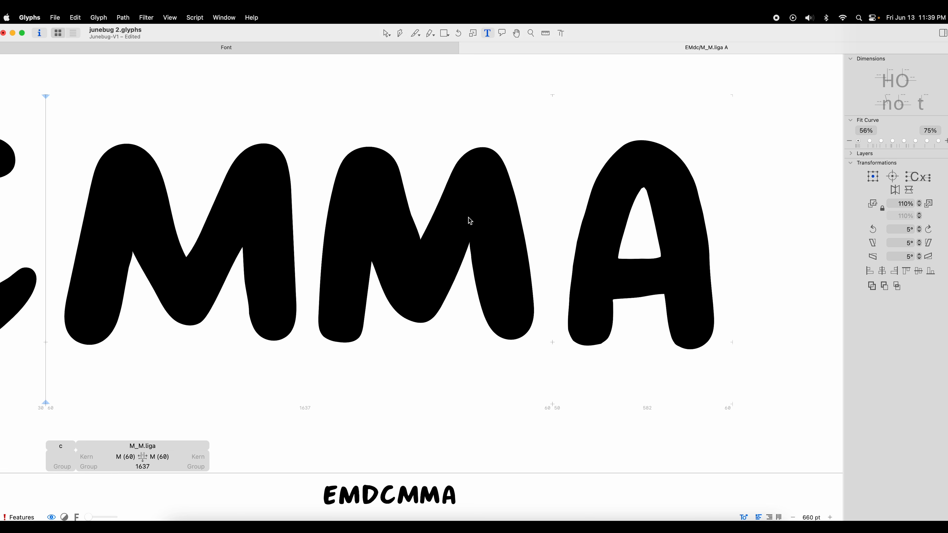
key(BackSpace)
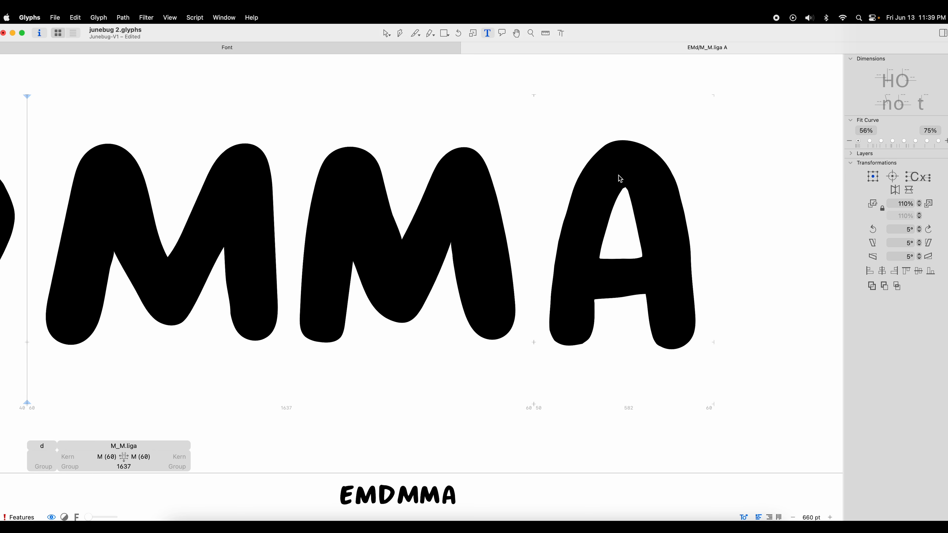
- Set the kerning between lowercase d and M_M.liga to -20
scroll(620, 180, left, 10)
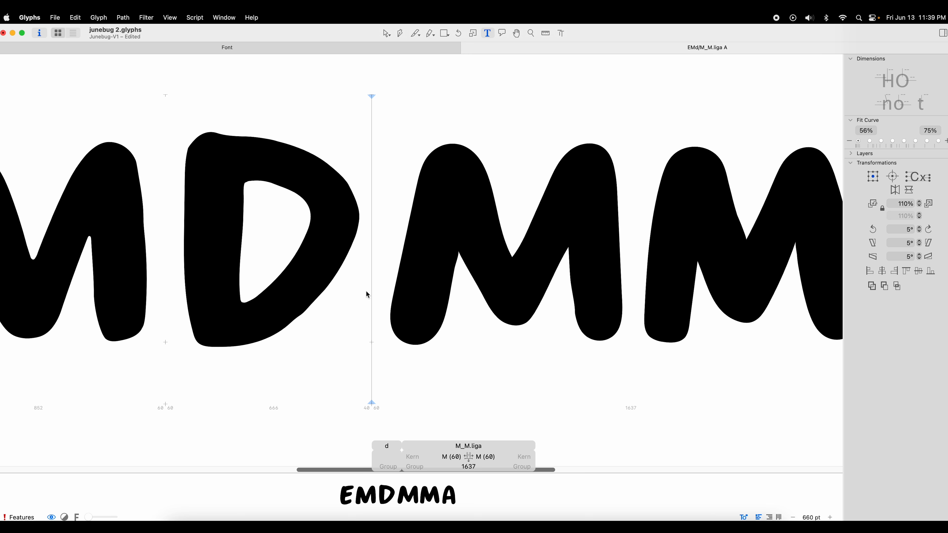
scroll(371, 328, right, 1)
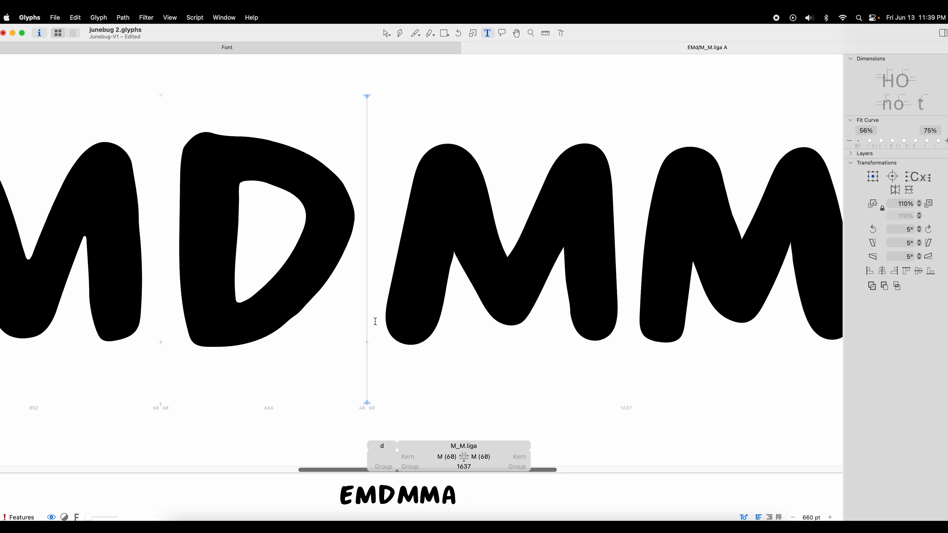
click(409, 457)
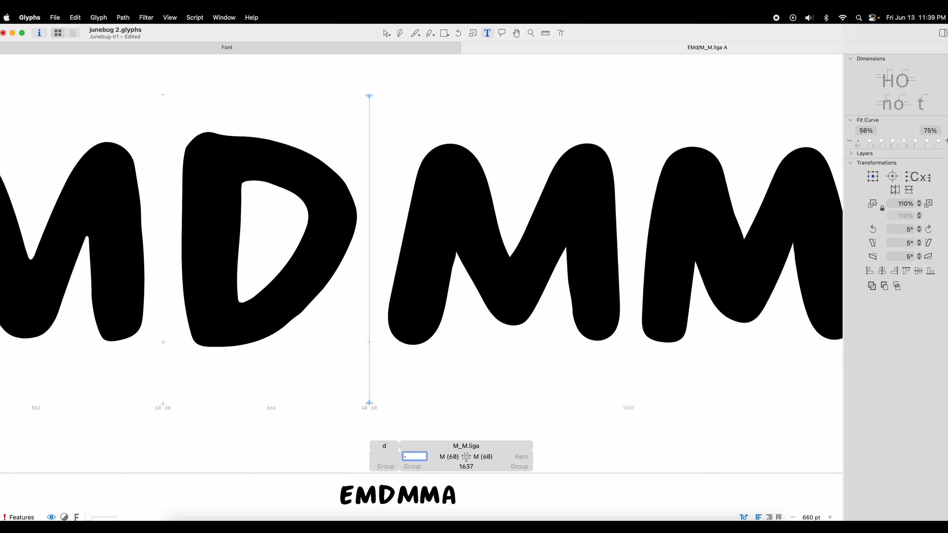
text(-20)
key(Return)
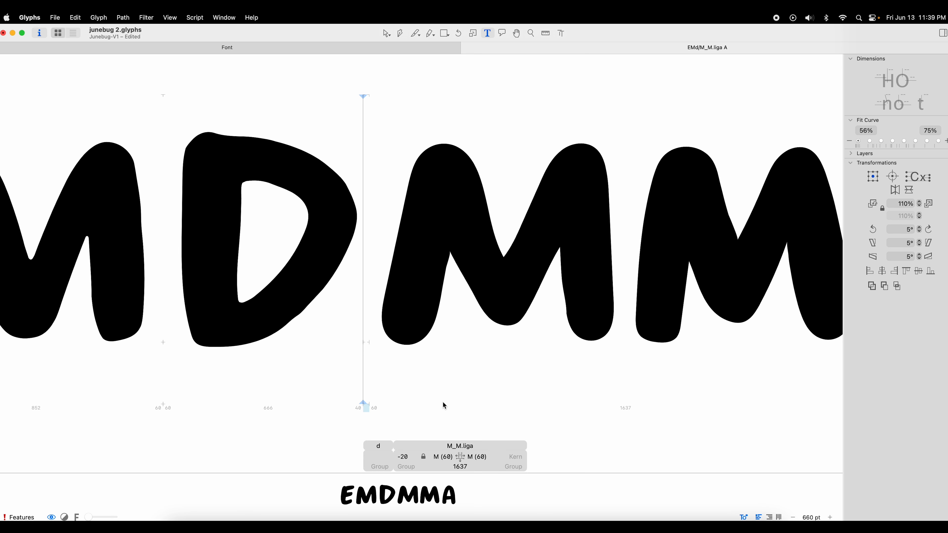
- Add an uppercase D before the ligature and set the kerning between D and M_M.liga to -20
text(D)
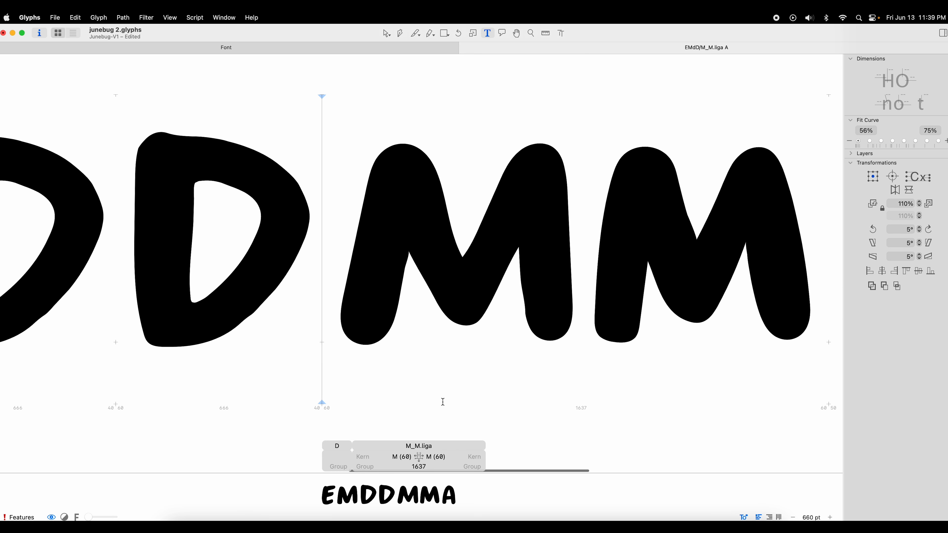
click(358, 457)
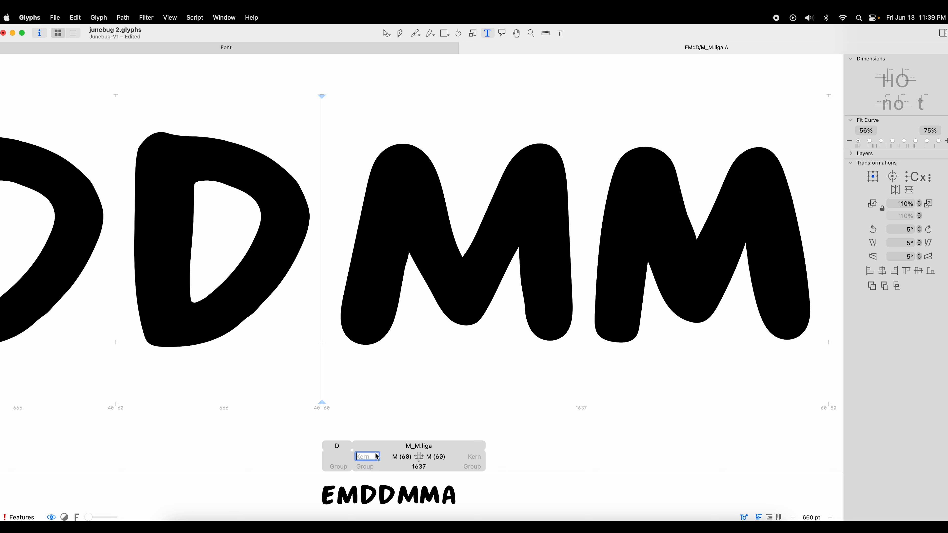
text(-20)
key(Return)
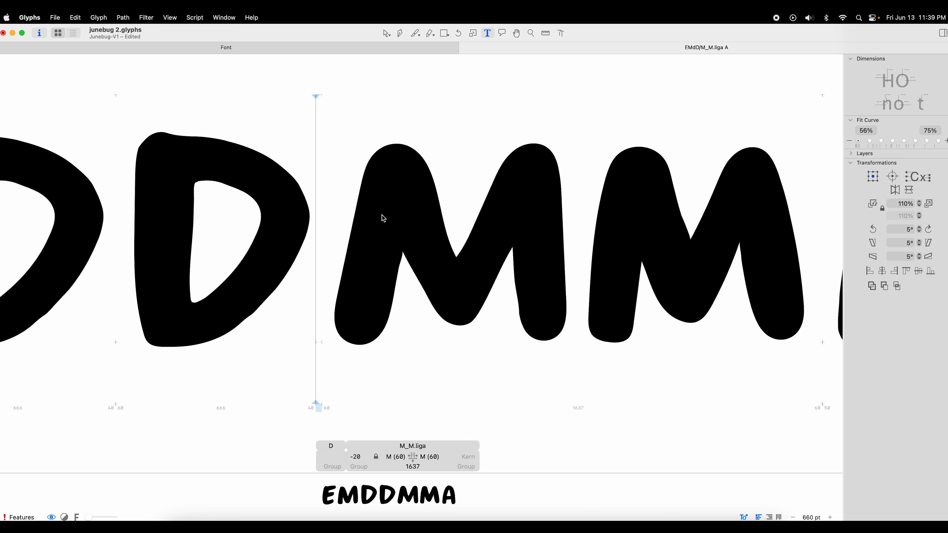
- Check the spacing after the ligature by temporarily placing the letters d and i between it and the A
scroll(382, 215, left, 5)
scroll(380, 213, right, 15)
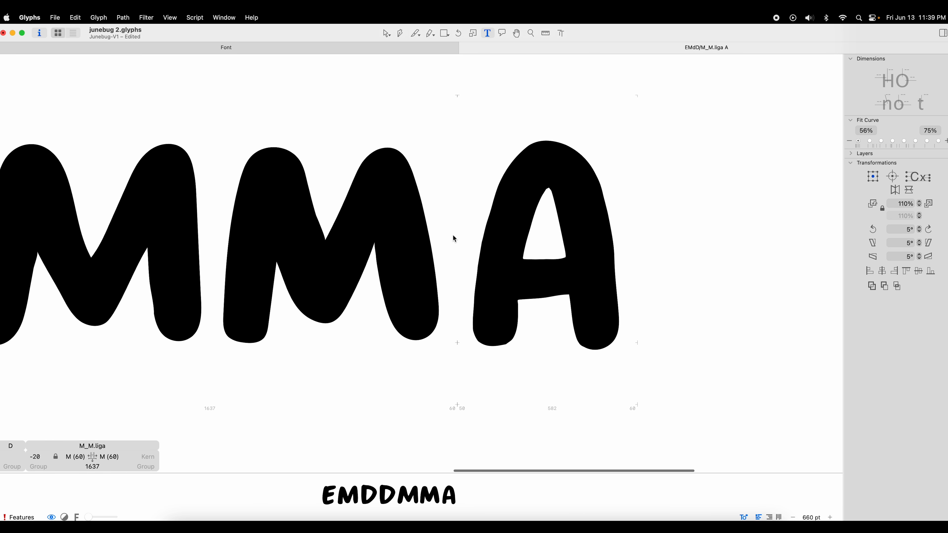
click(452, 238)
text(d)
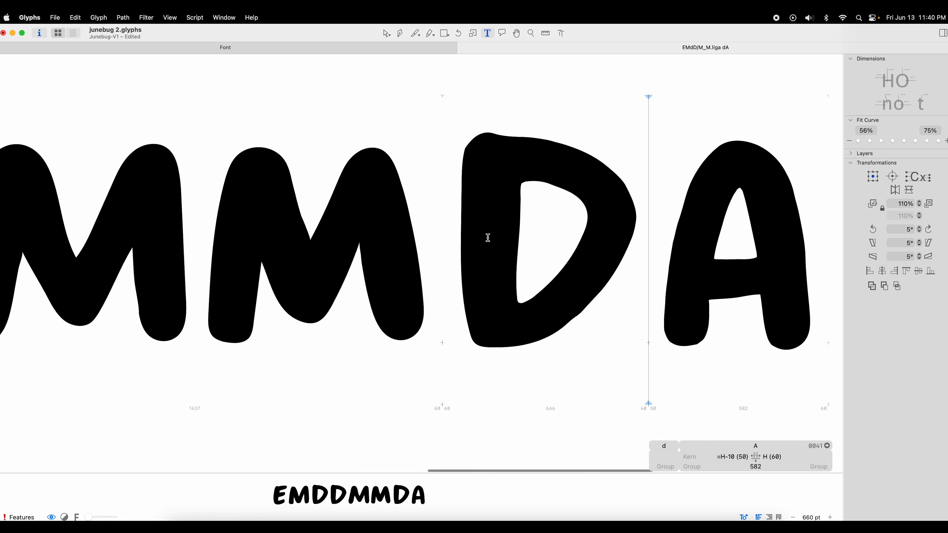
key(BackSpace)
text(i)
key(BackSpace)
scroll(487, 237, left, 10)
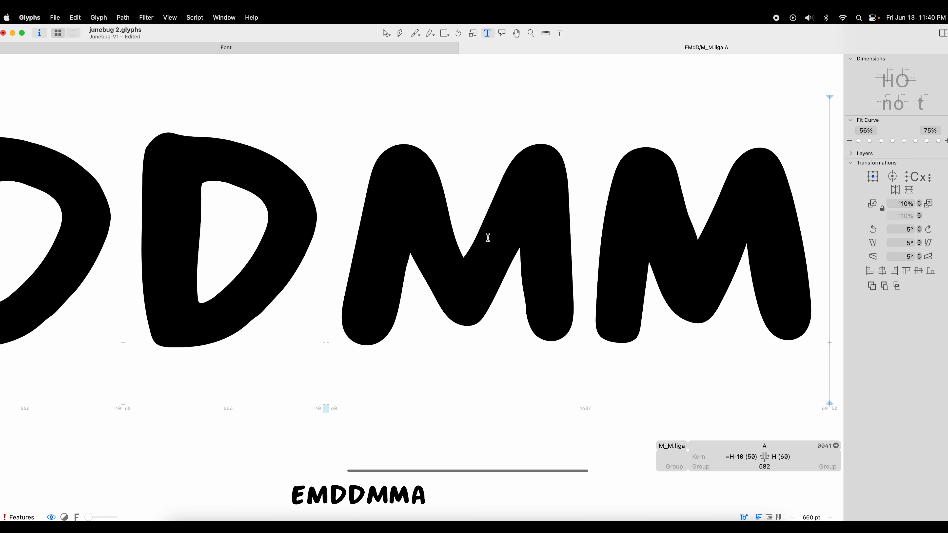
- Save the font and add a new glyph named m_m.liga
click(464, 47)
key(super+s)
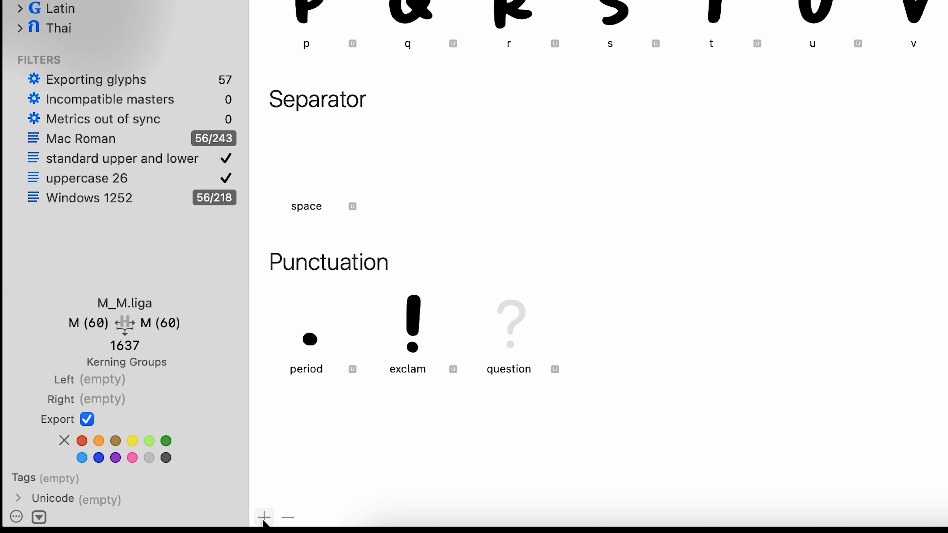
click(119, 516)
click(327, 494)
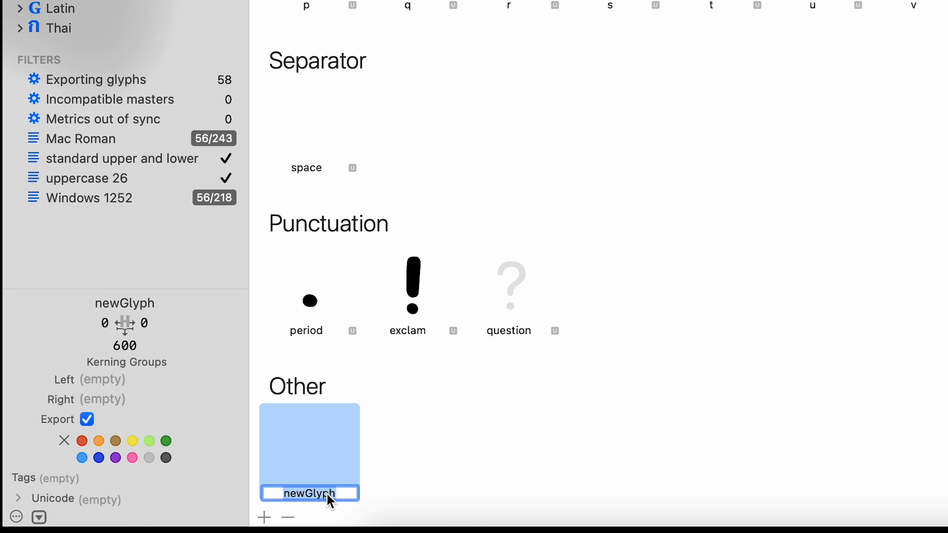
text(m_m)
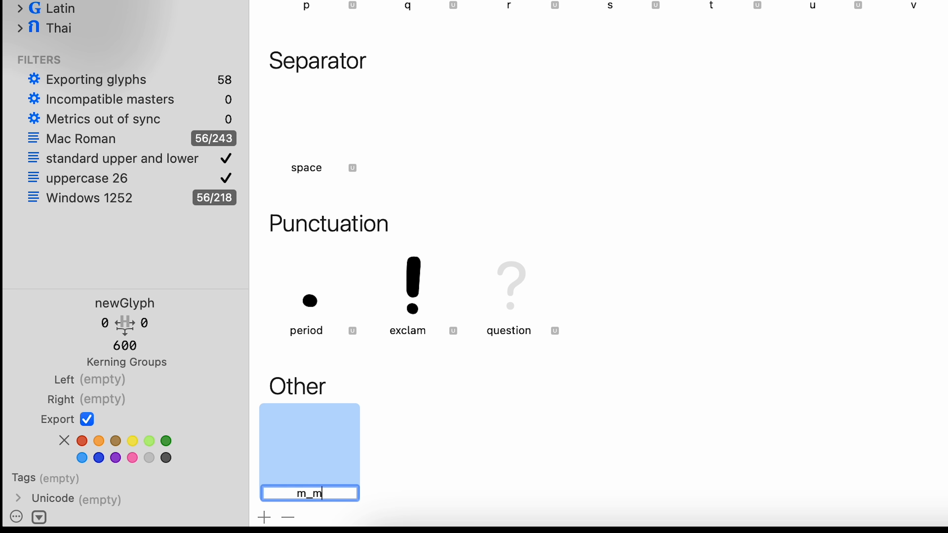
text(.liga)
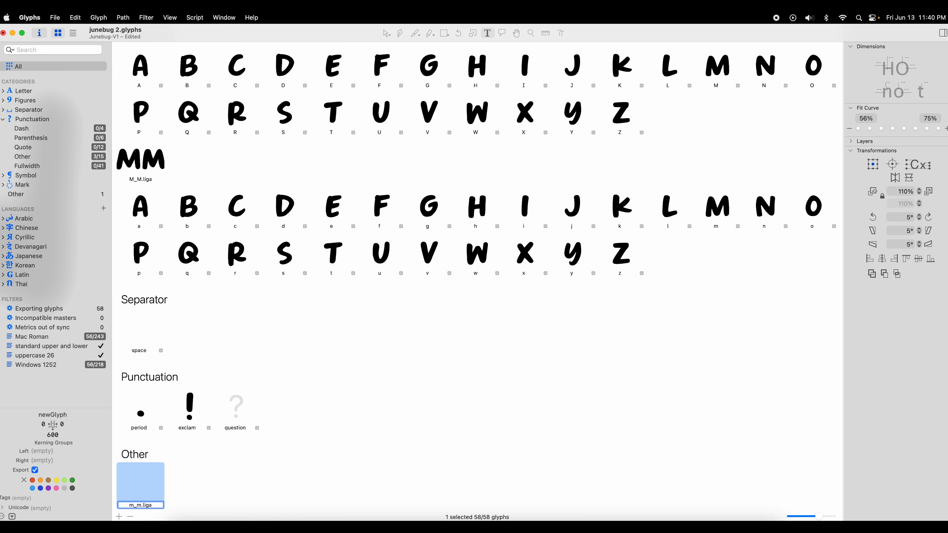
key(Return)
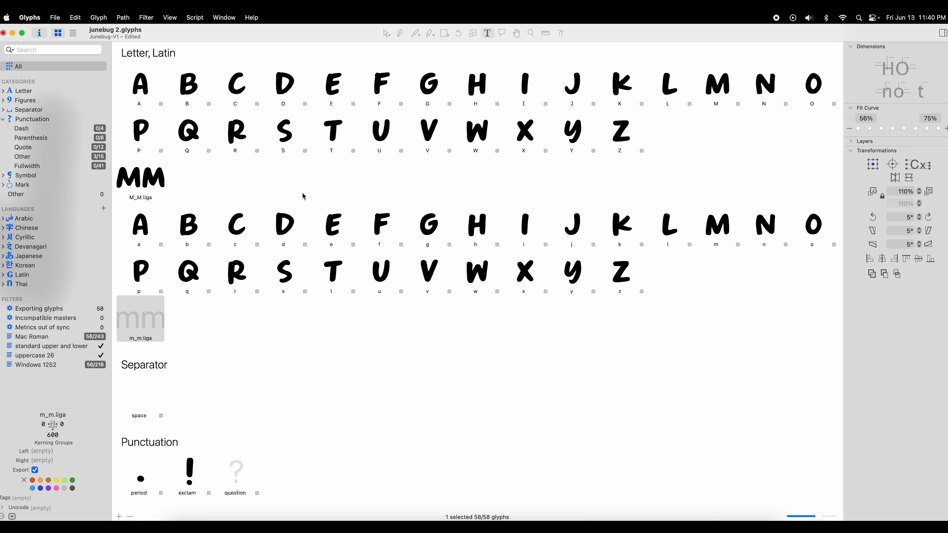
- Add M_M.liga as a component of the m_m.liga glyph
click(99, 18)
click(134, 109)
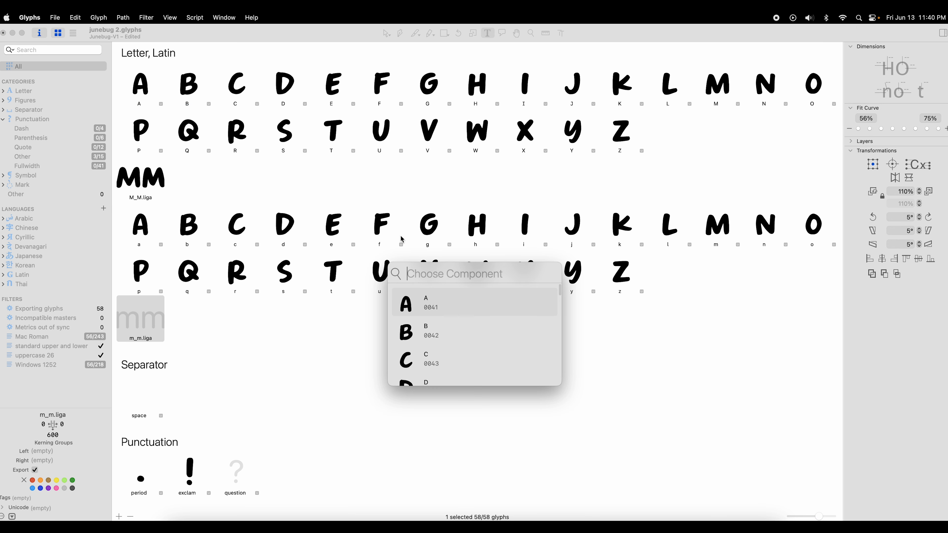
text(M)
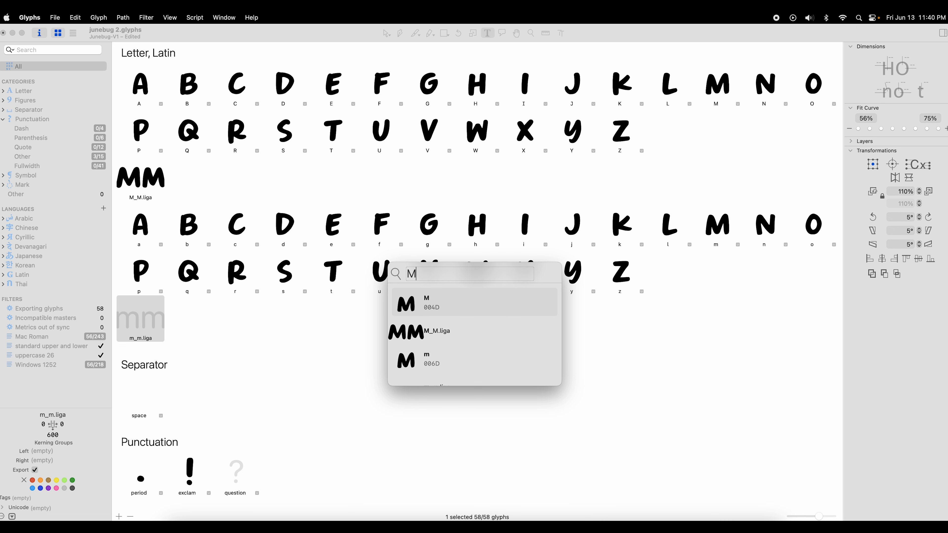
click(418, 338)
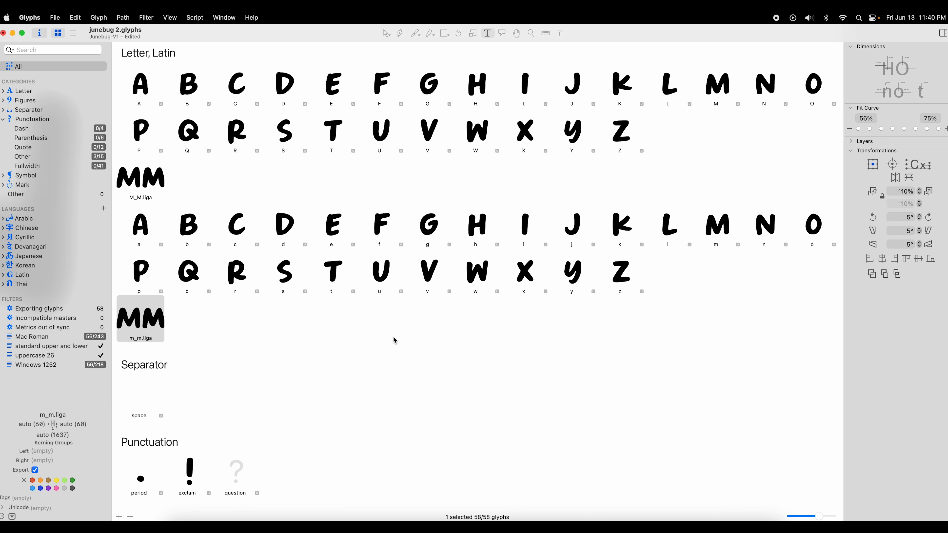
- Open m_m.liga with a lowercase d before it and set the kerning between the pair to -20
double_click(140, 321)
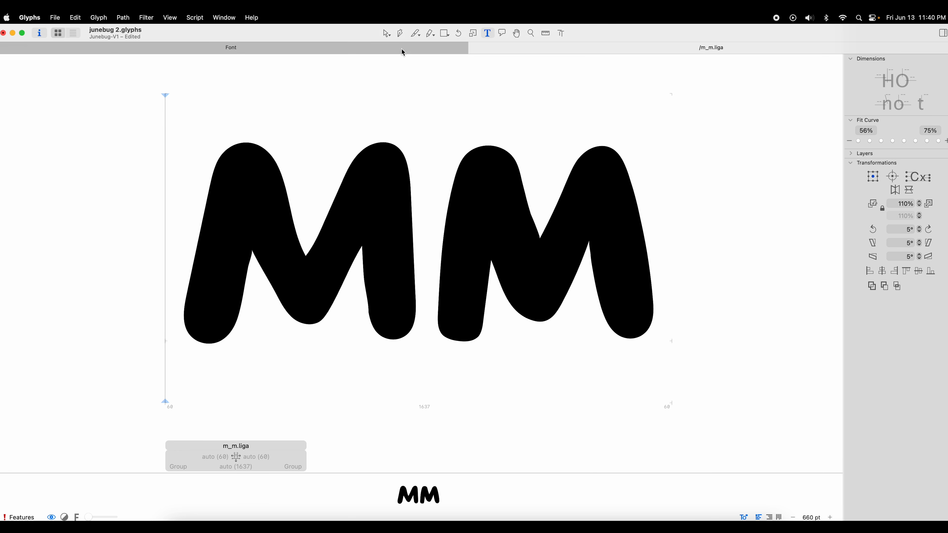
text(d)
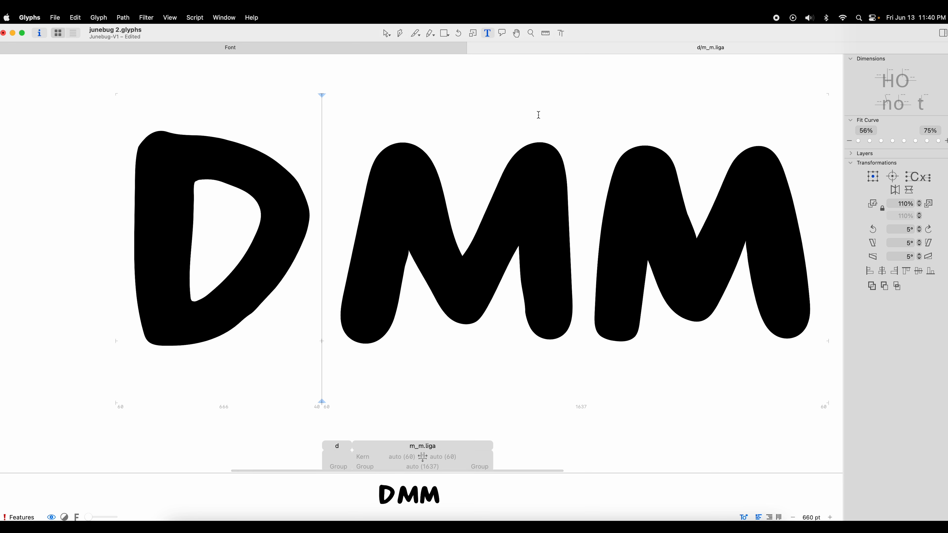
click(364, 456)
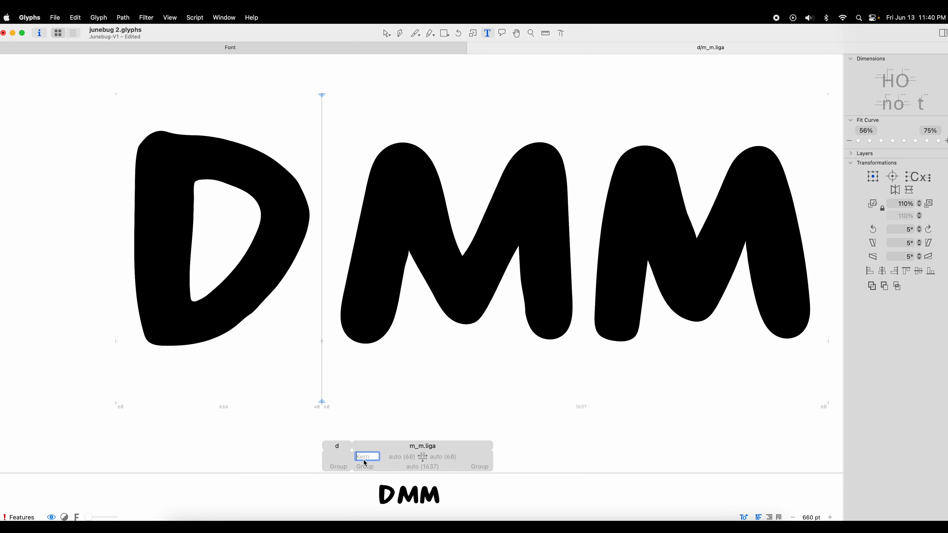
text(-20)
key(Return)
- Insert an uppercase D before m_m.liga and set the kerning between the pair to -20
text(D)
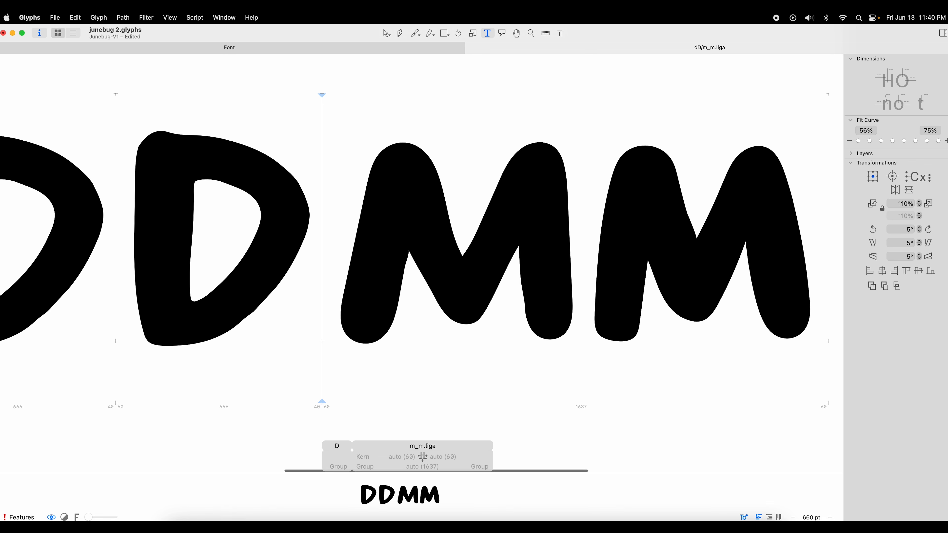
click(363, 457)
text(-2)
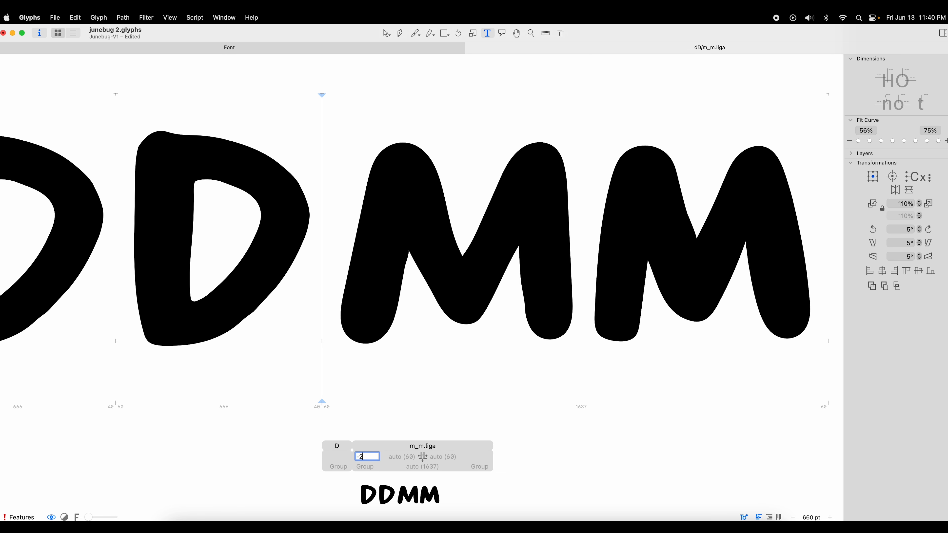
text(0)
key(Return)
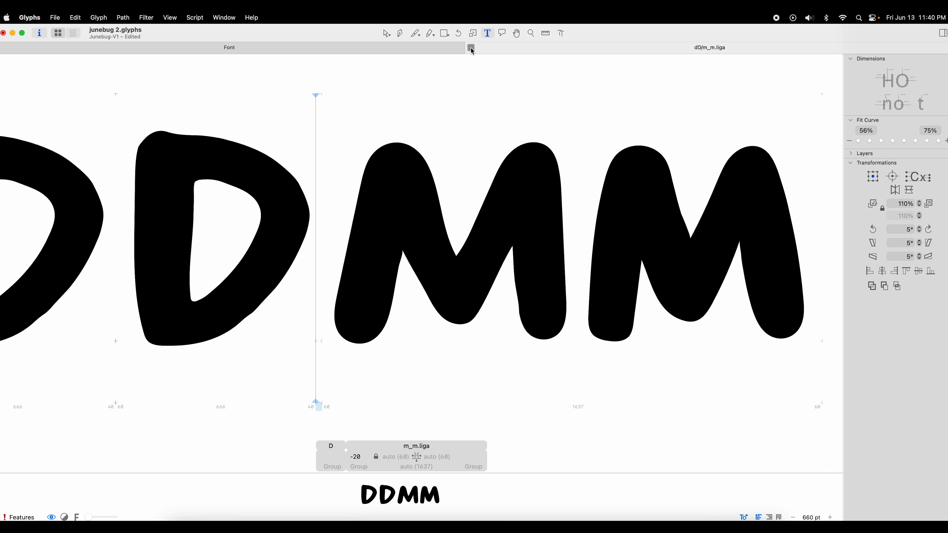
- Save the font and add a new glyph named I_N_G.liga
click(471, 48)
key(super+s)
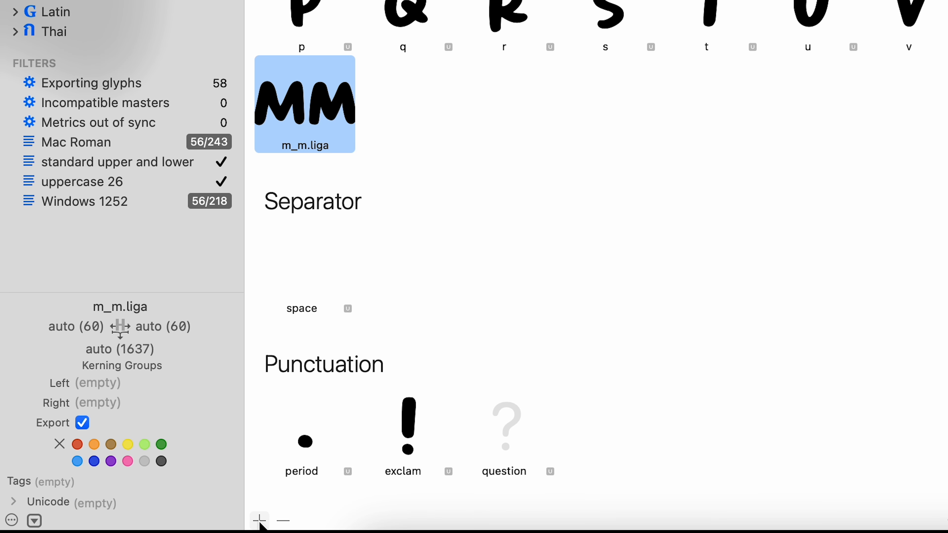
click(261, 523)
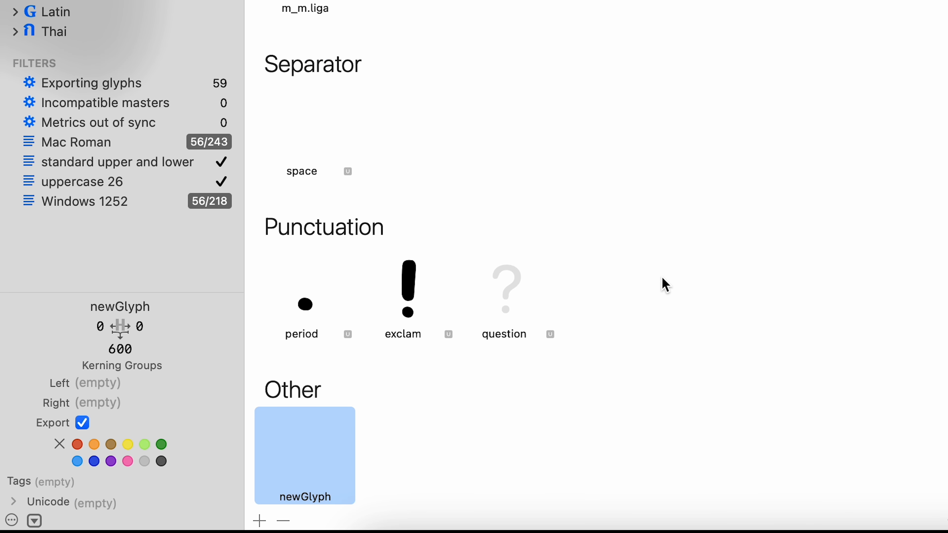
click(317, 498)
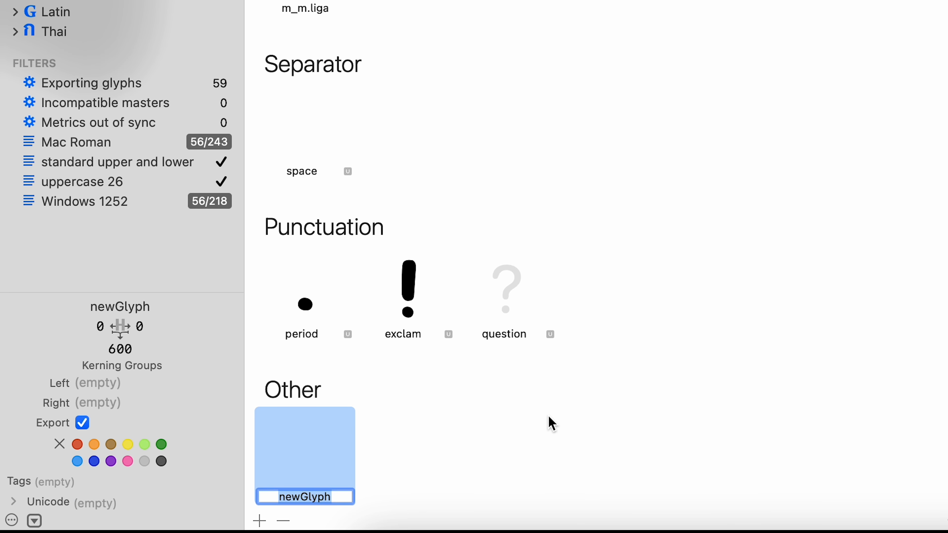
text(I_)
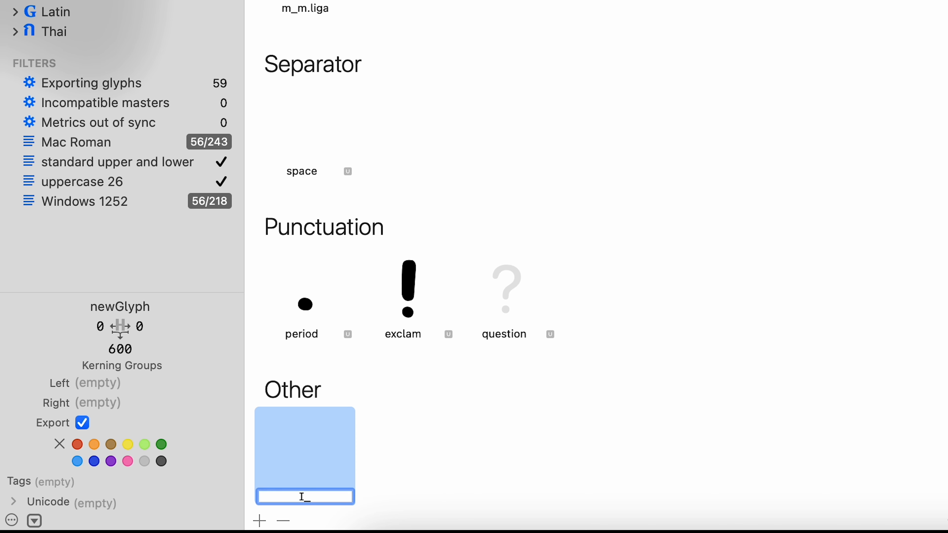
text(N_G.liga)
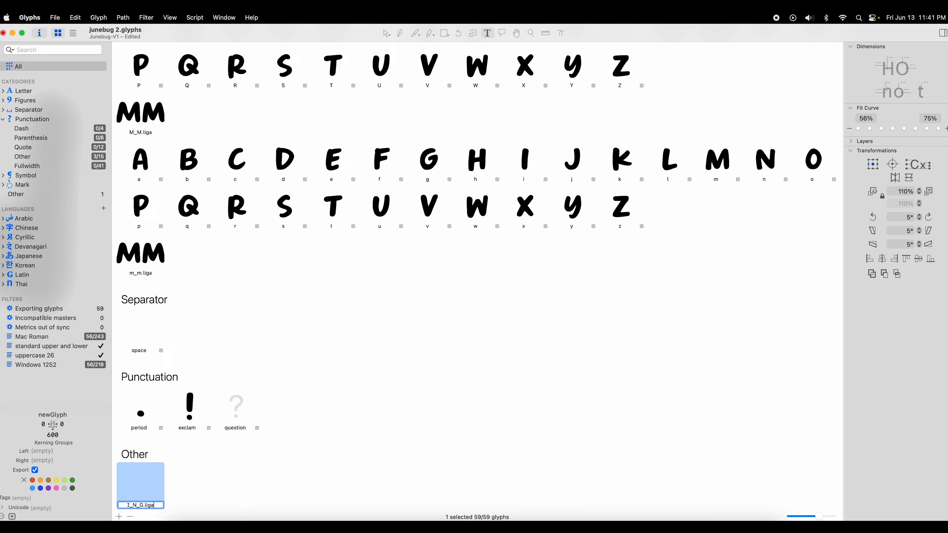
key(Return)
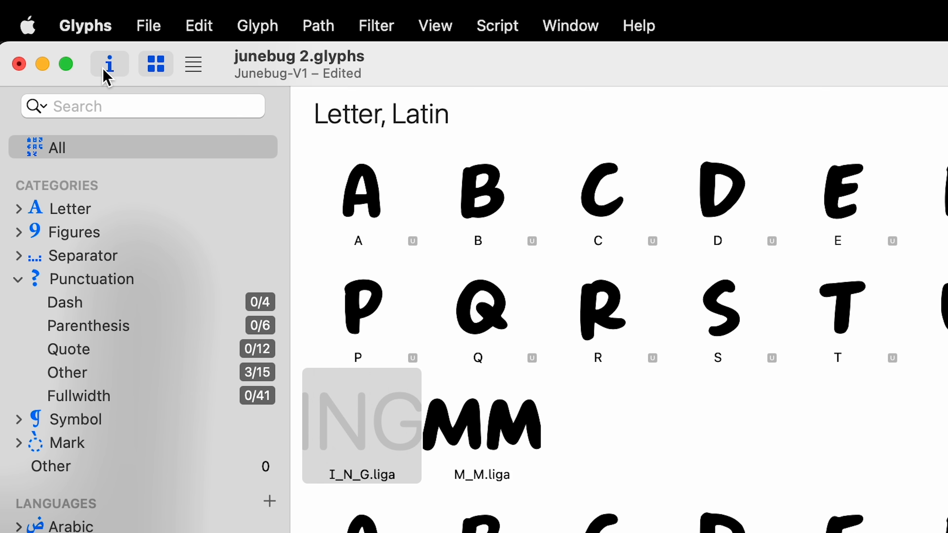
- Update the font's OpenType features so the liga code includes the I_N_G.liga substitution, check the liga feature, and close the font info
click(39, 33)
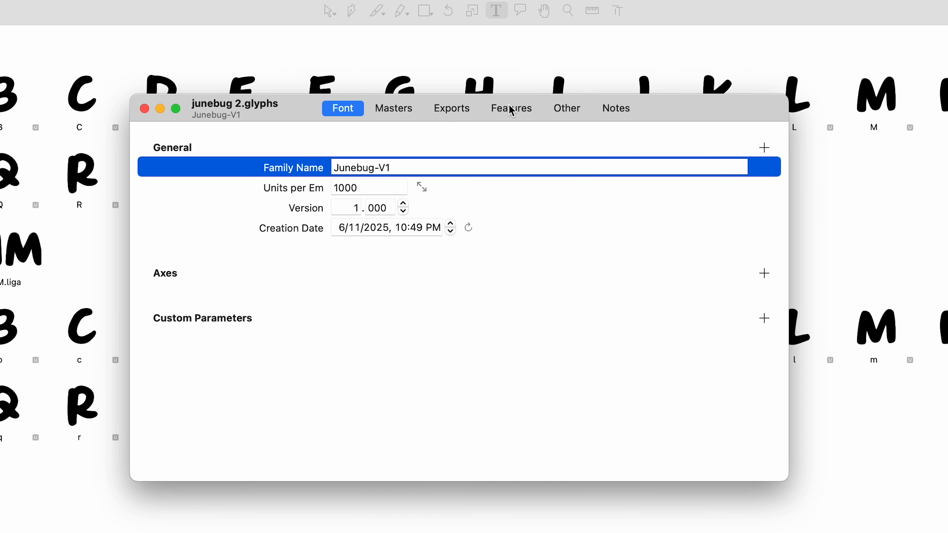
click(496, 93)
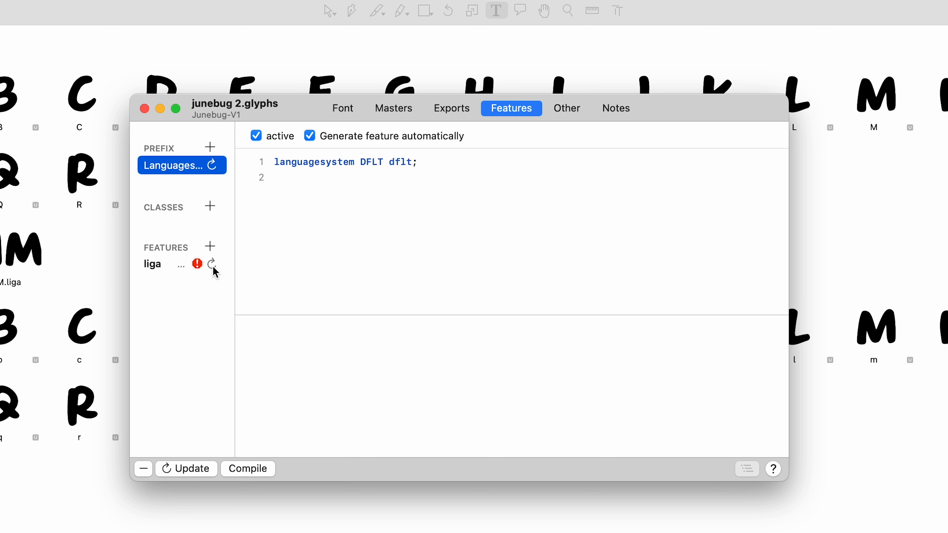
click(185, 471)
click(167, 269)
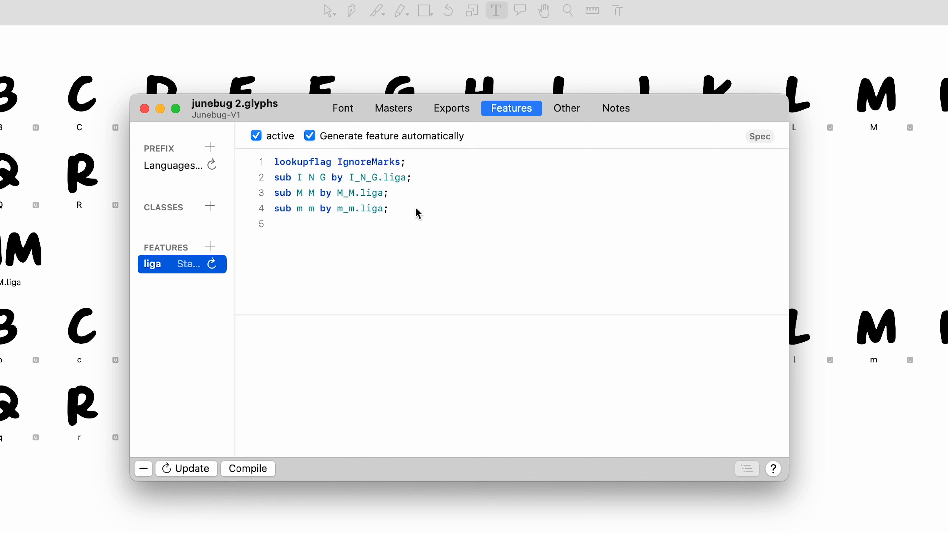
click(145, 108)
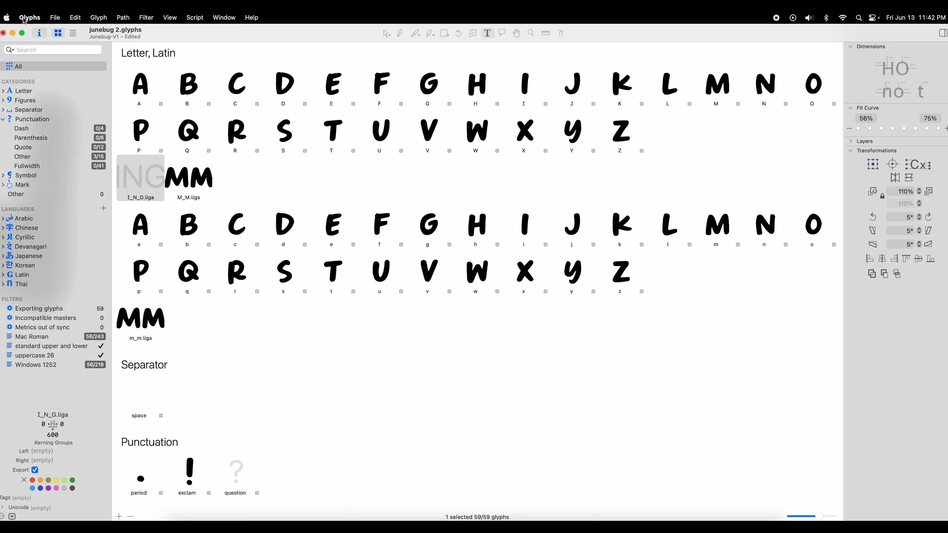
- Export the Junebug-V1 font as an OTF file and reopen the font info
click(55, 18)
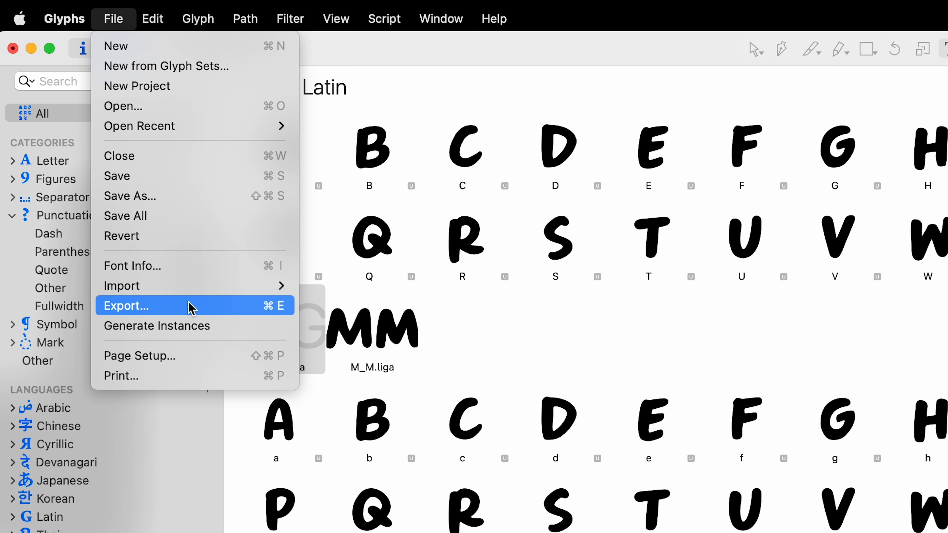
click(192, 308)
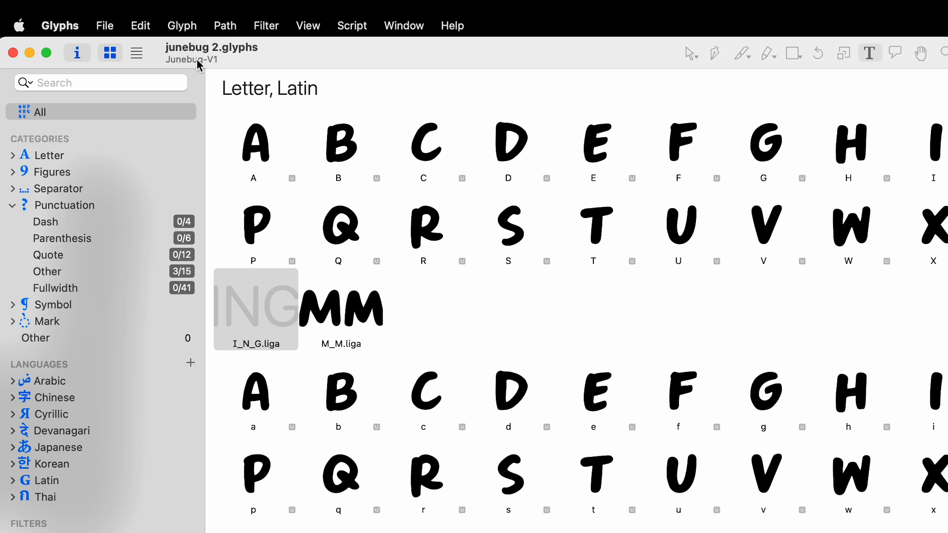
click(80, 62)
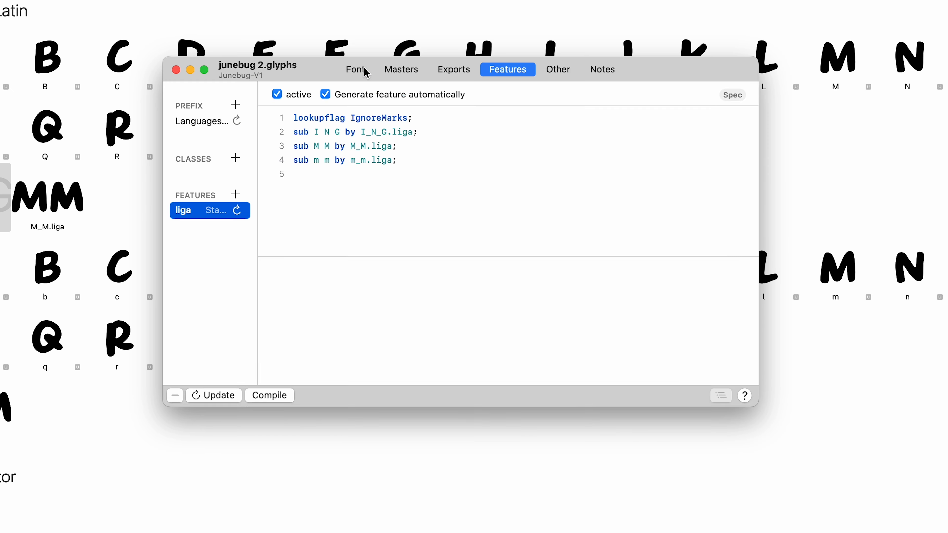
click(400, 92)
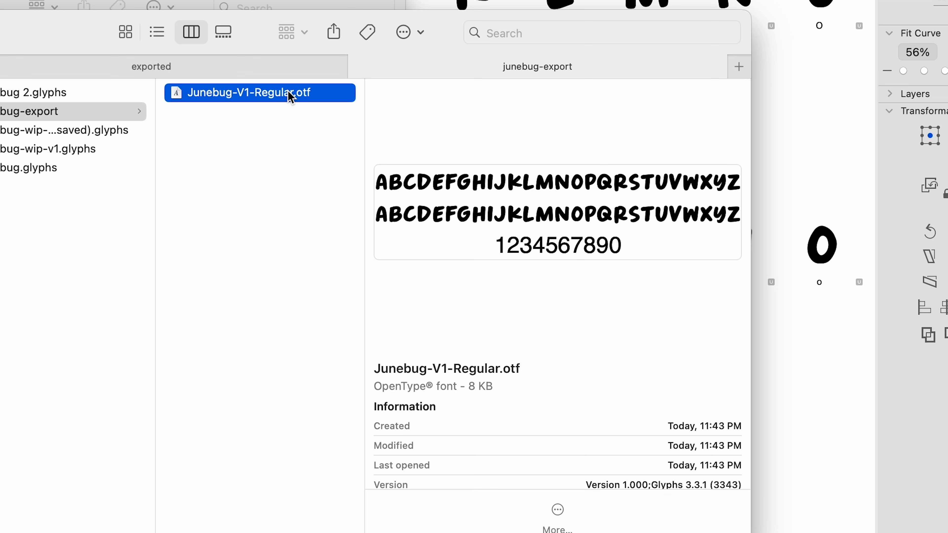
- Open the exported Junebug-V1-Regular.otf file in Font Book
right_click(280, 93)
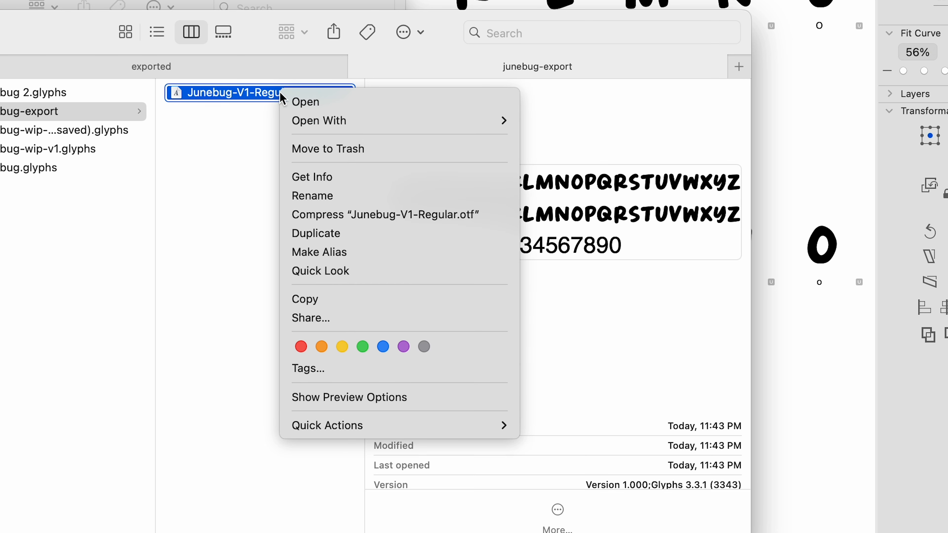
mouse_move(360, 125)
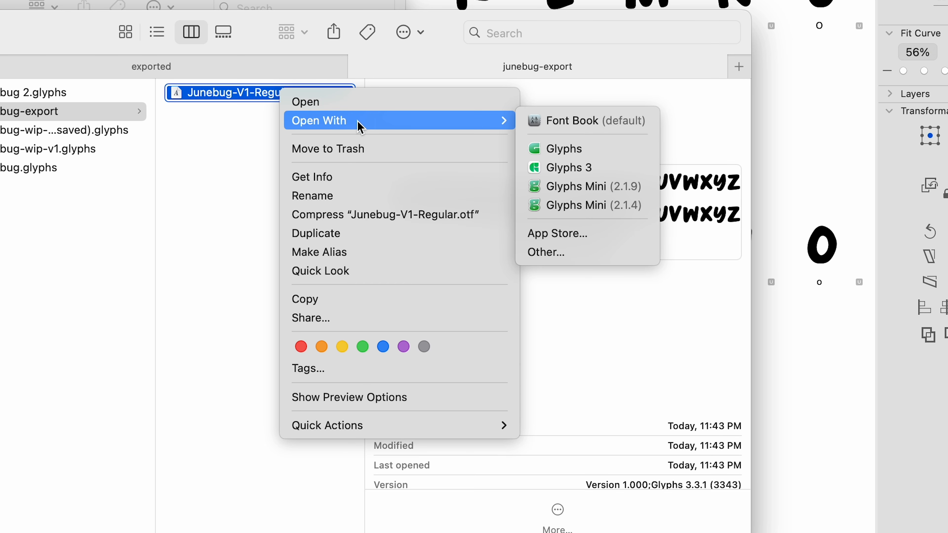
click(597, 122)
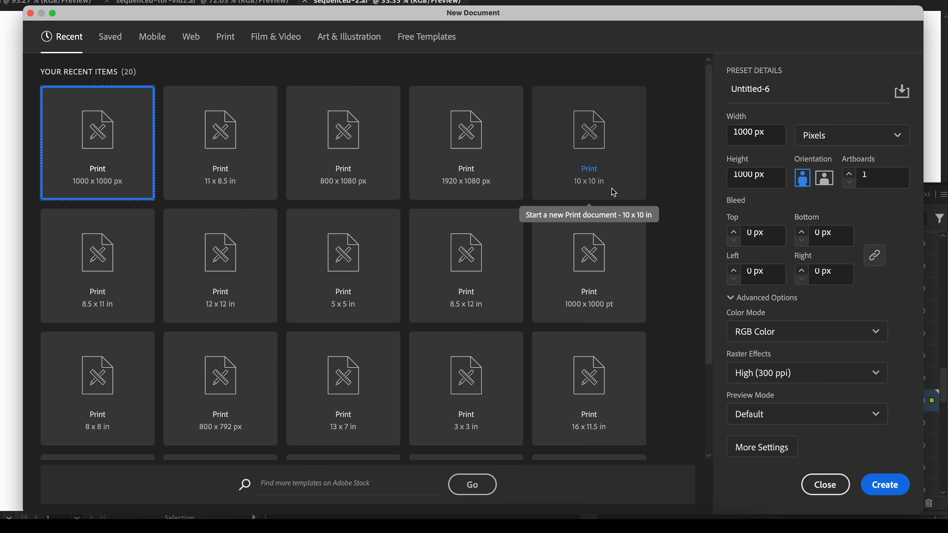
- In Illustrator, create an 11 x 8.5 in print document and add the text "The quick brown fox jumps over the lazy dog" at about 32 pt
click(253, 181)
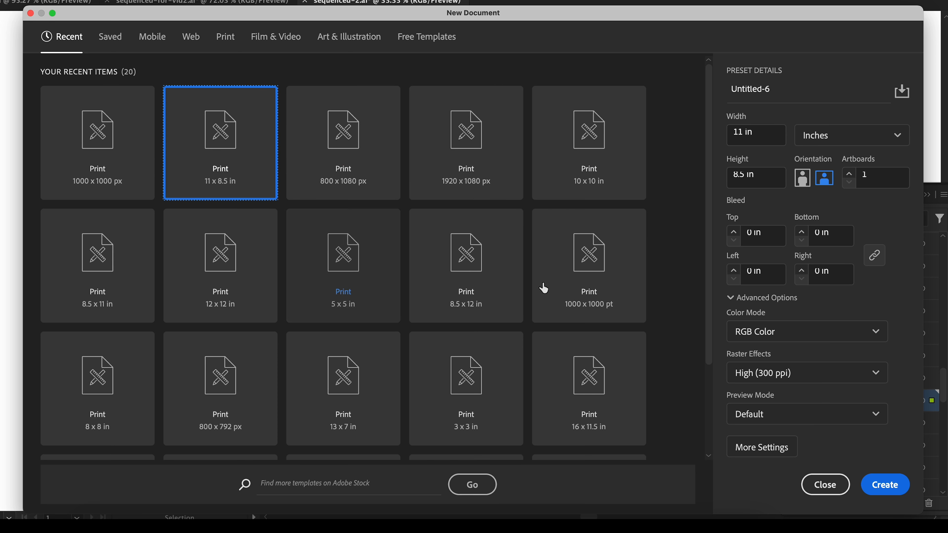
click(889, 485)
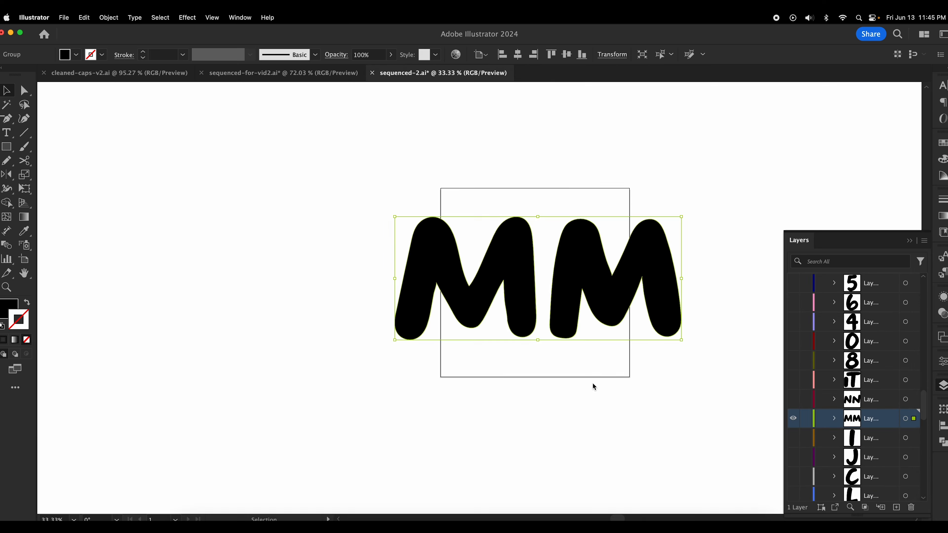
key(t)
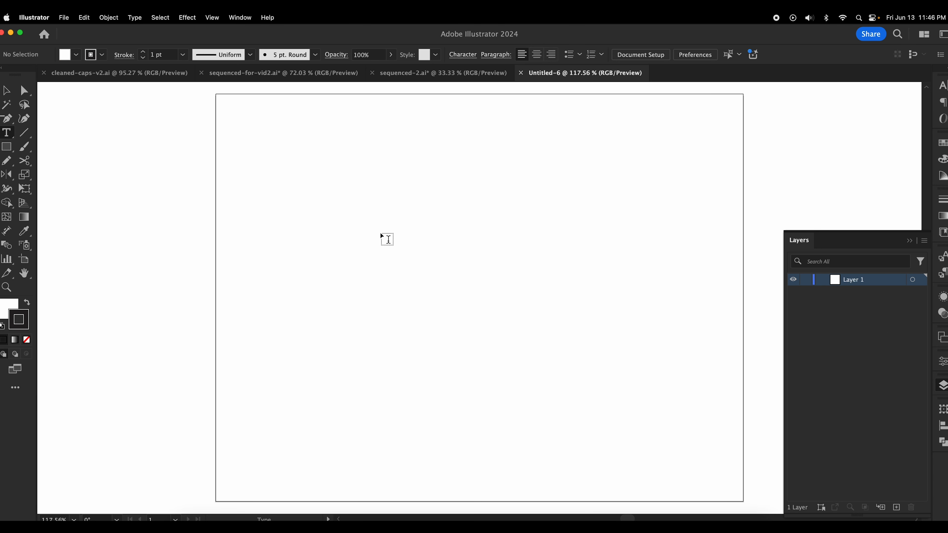
click(328, 192)
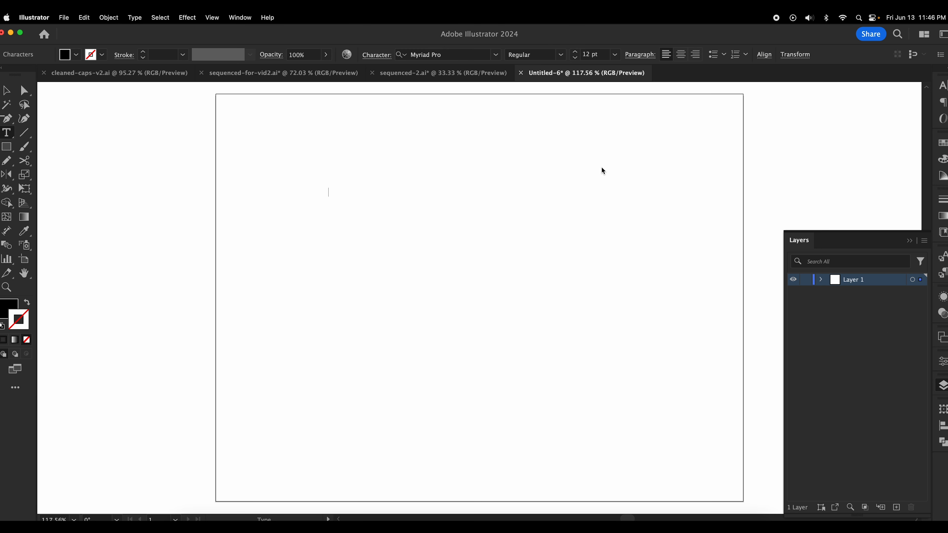
text(The quick brown fox jumps over the lazy dog)
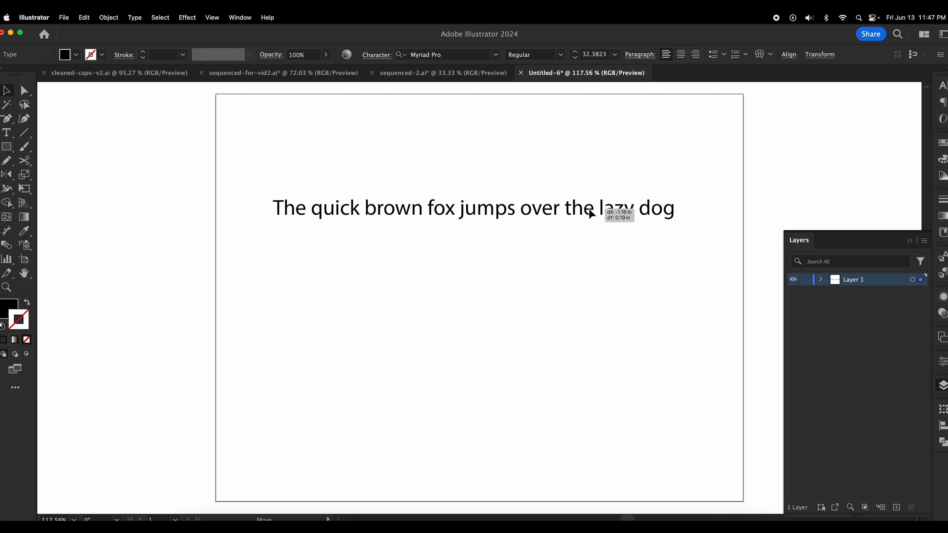
key(Escape)
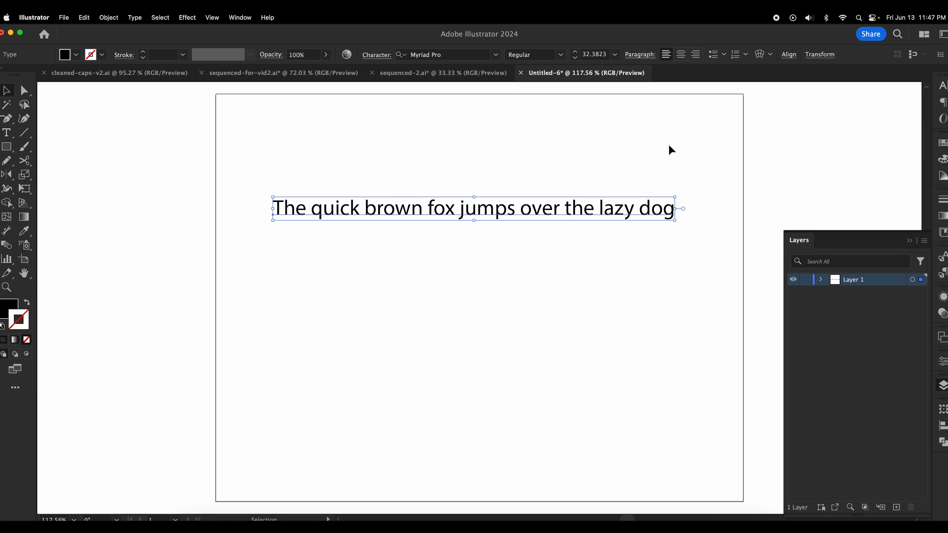
- Set the font of the sentence to Junebug-V1 and move the text to around the middle of the artboard
click(941, 86)
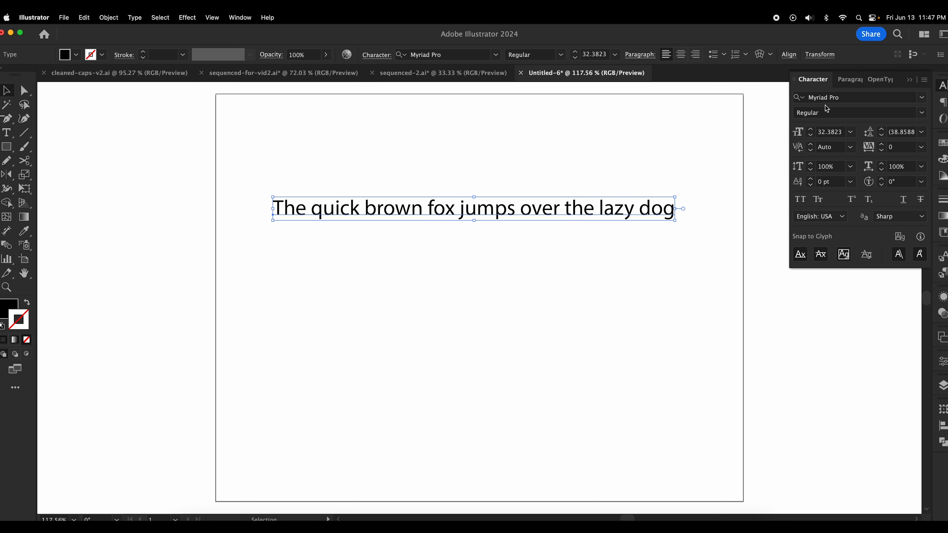
click(845, 98)
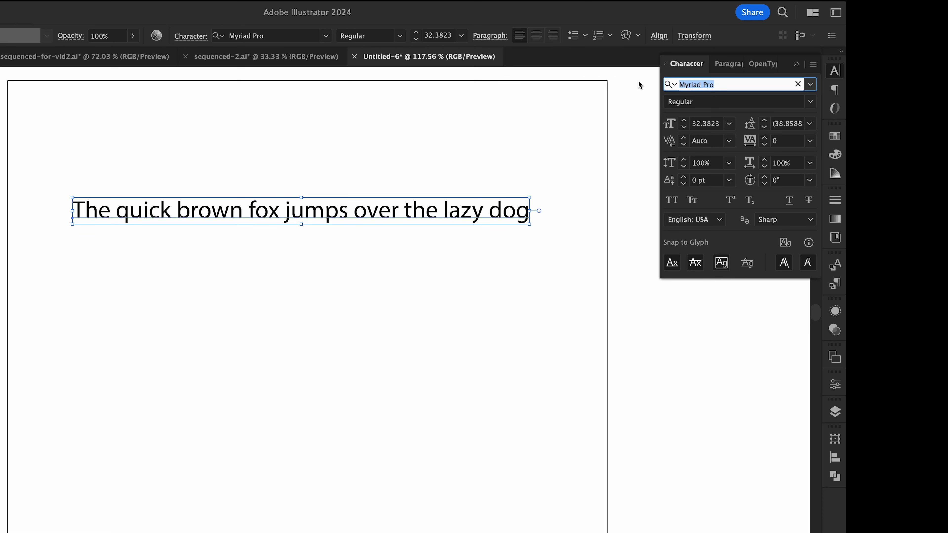
text(june)
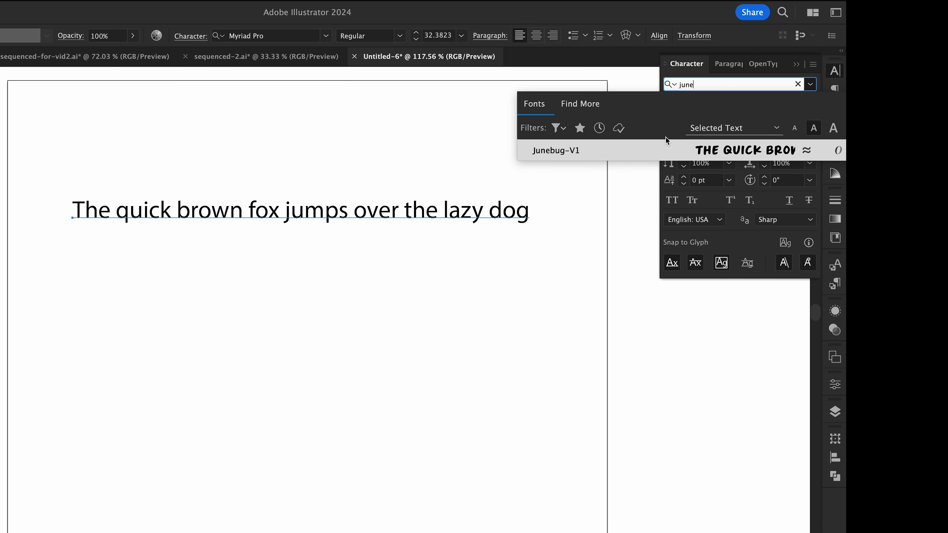
click(641, 153)
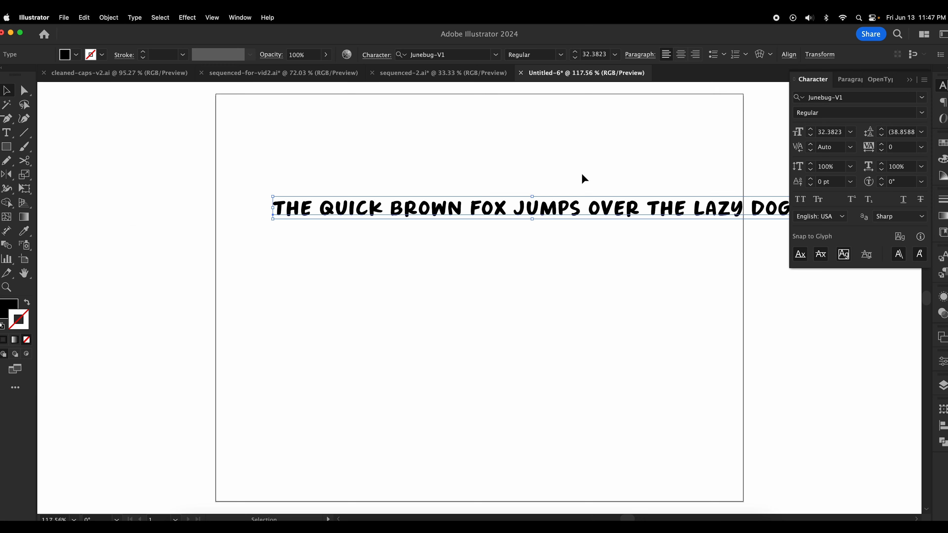
drag(575, 210, 543, 291)
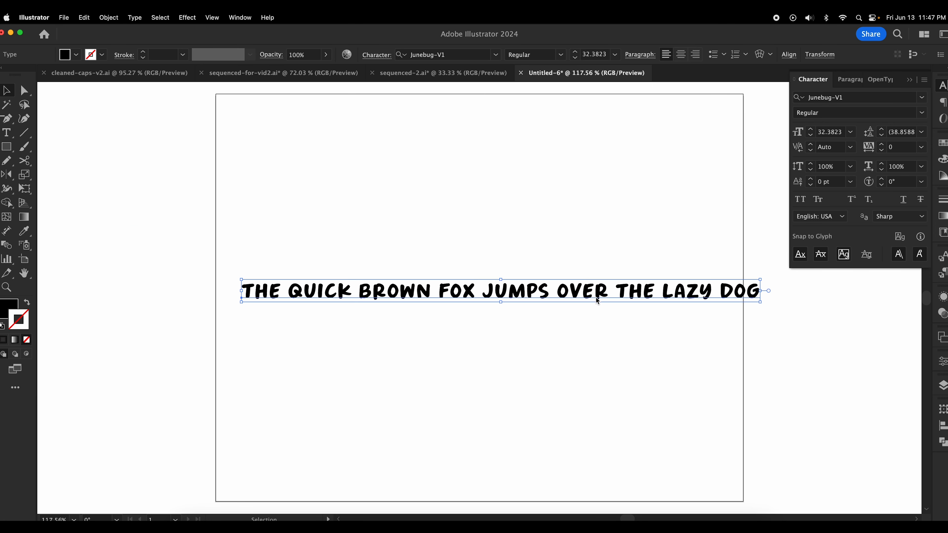
- Break the sentence into two lines before the word "jumps", replacing the space after "fox"
click(504, 328)
key(t)
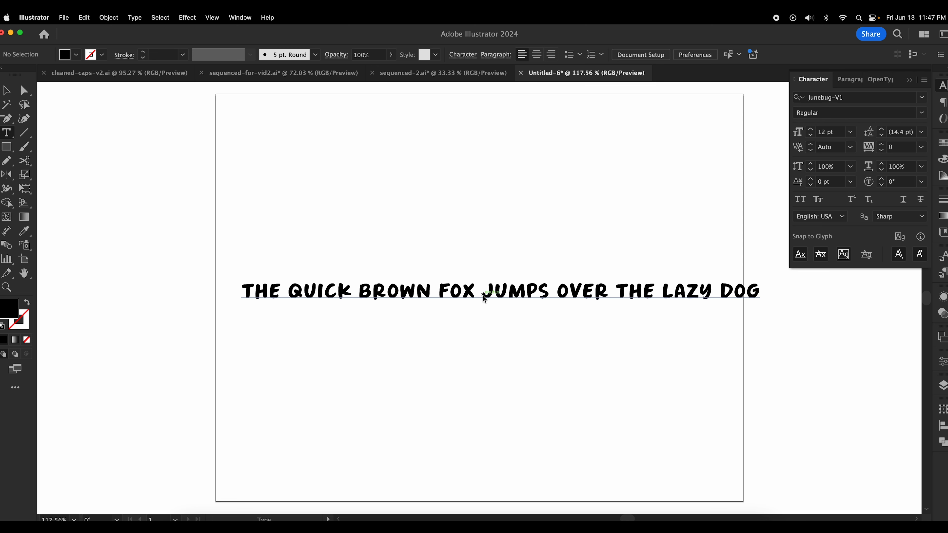
click(487, 300)
key(BackSpace)
key(Return)
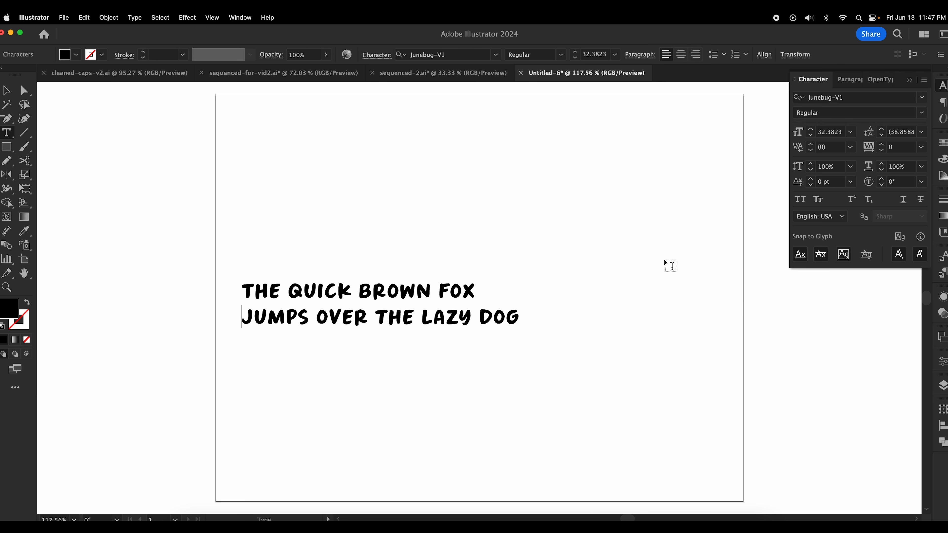
click(519, 318)
click(649, 494)
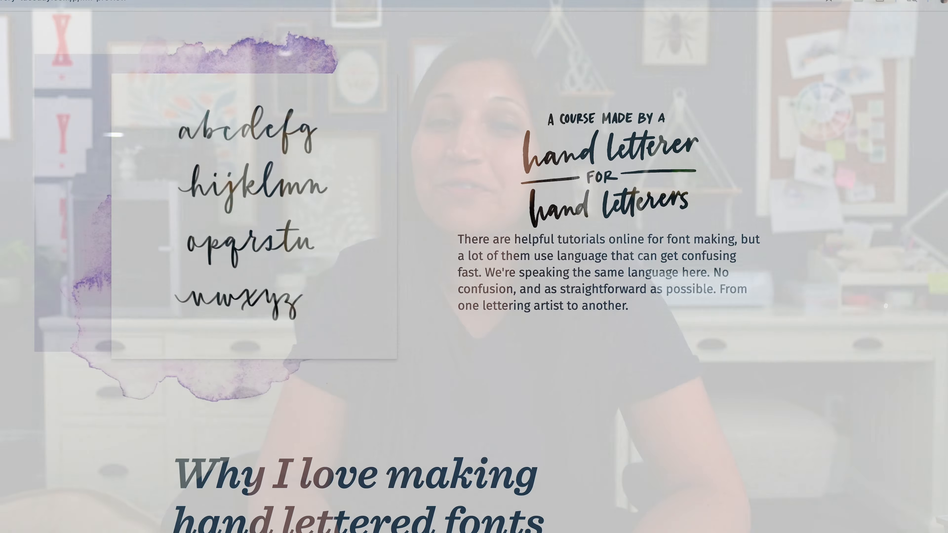
- Examine the Learn Font Making course page in the browser, covering its benefits, lesson topics and what enrollment includes
scroll(474, 267, down, 15)
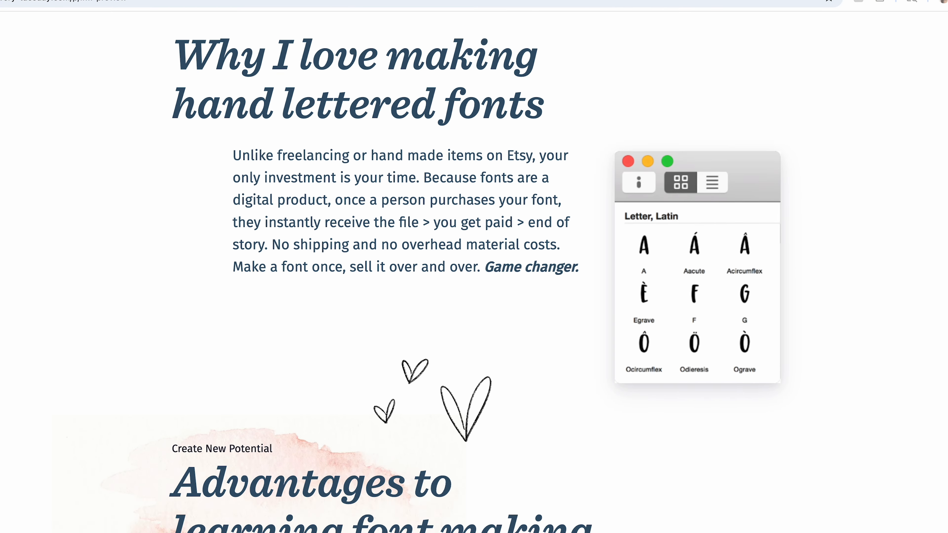
scroll(474, 267, down, 15)
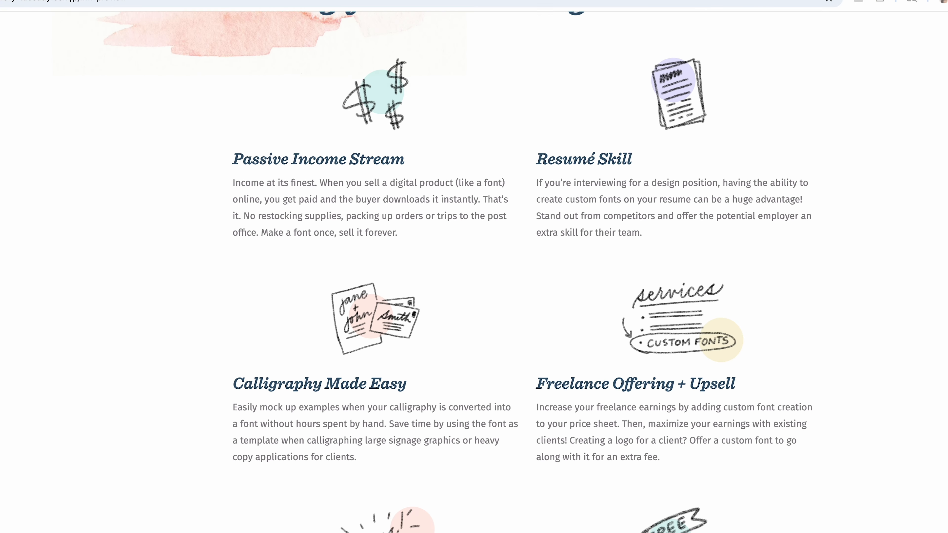
scroll(473, 266, down, 13)
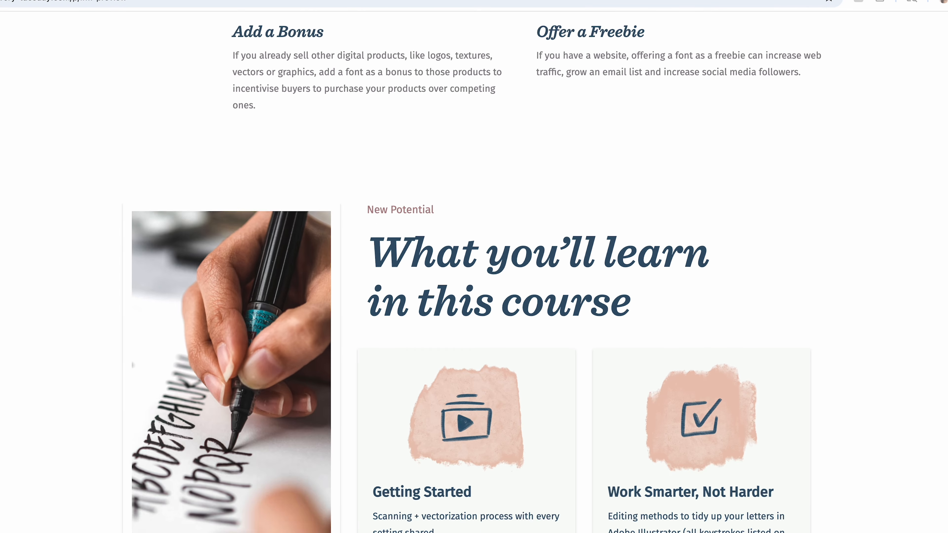
scroll(474, 267, down, 13)
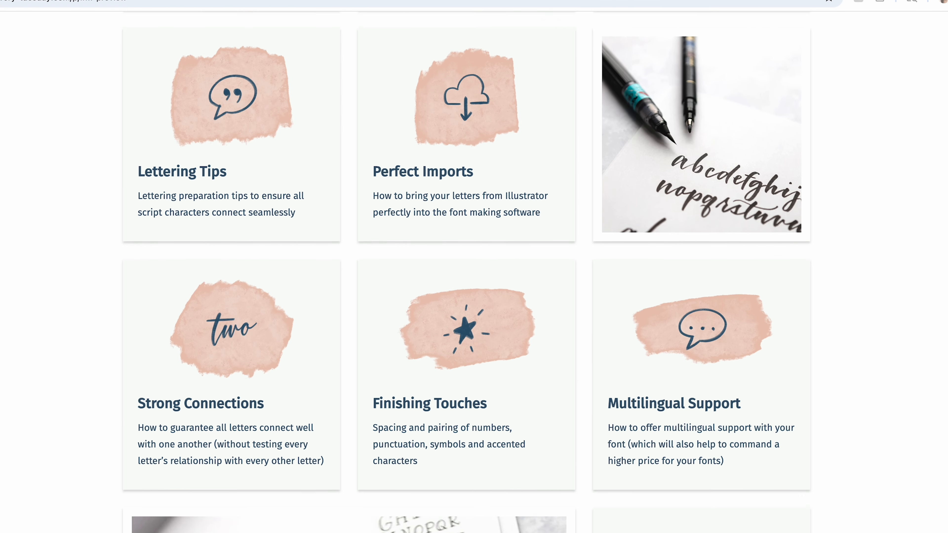
scroll(474, 266, down, 13)
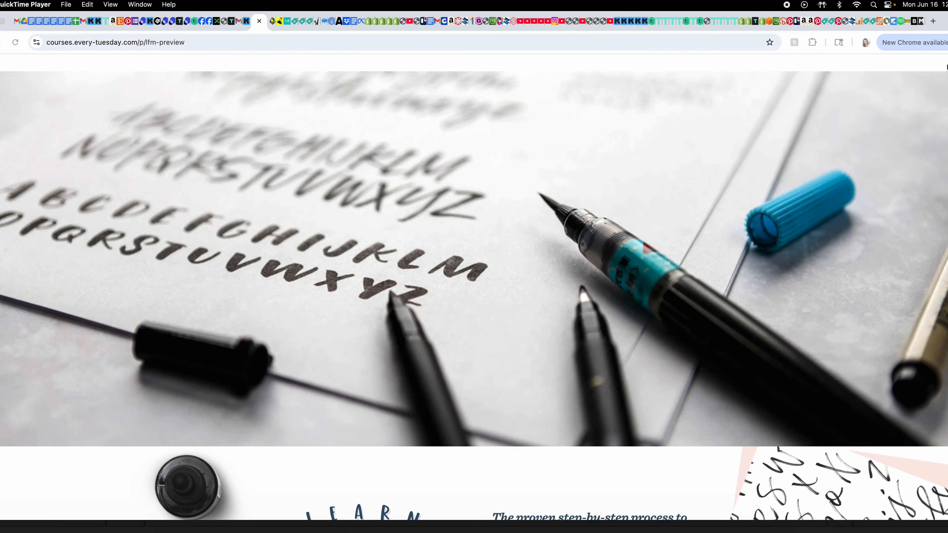
scroll(946, 66, down, 8)
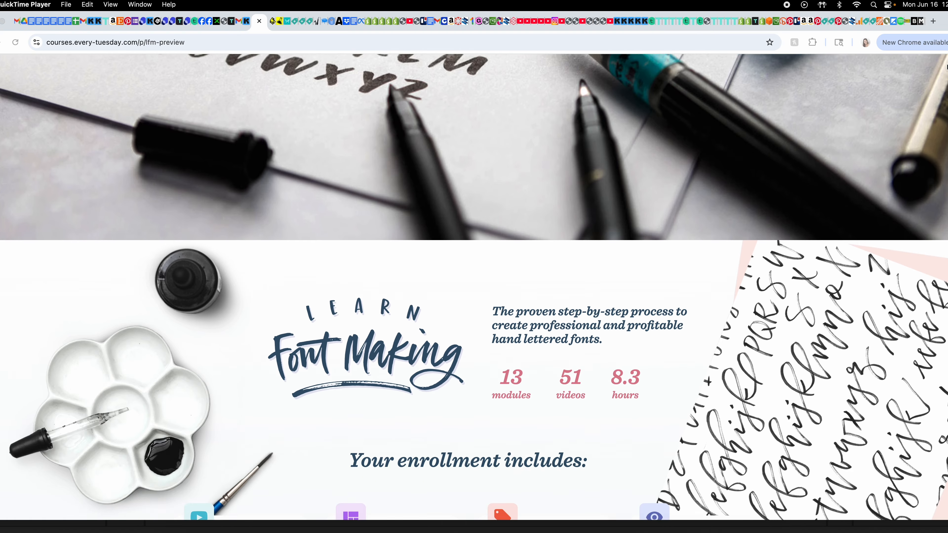
scroll(946, 67, down, 10)
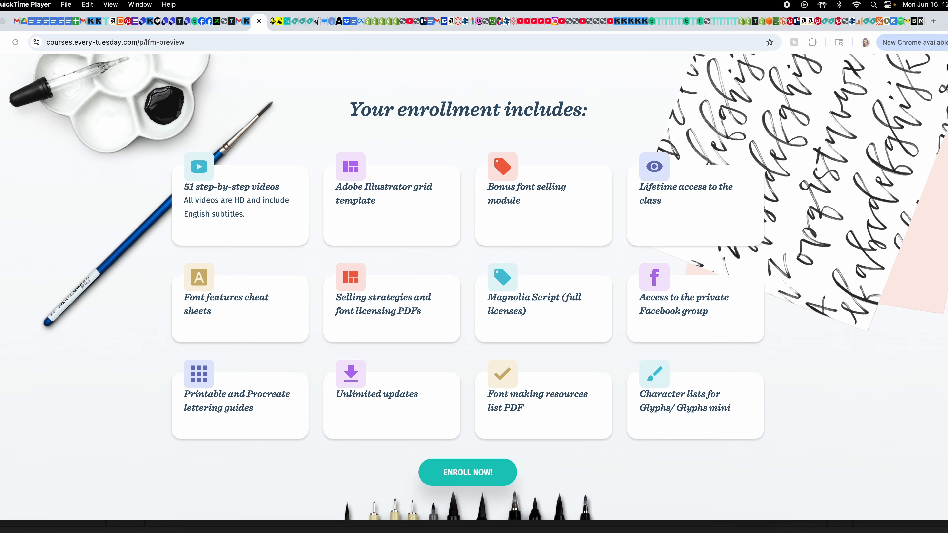